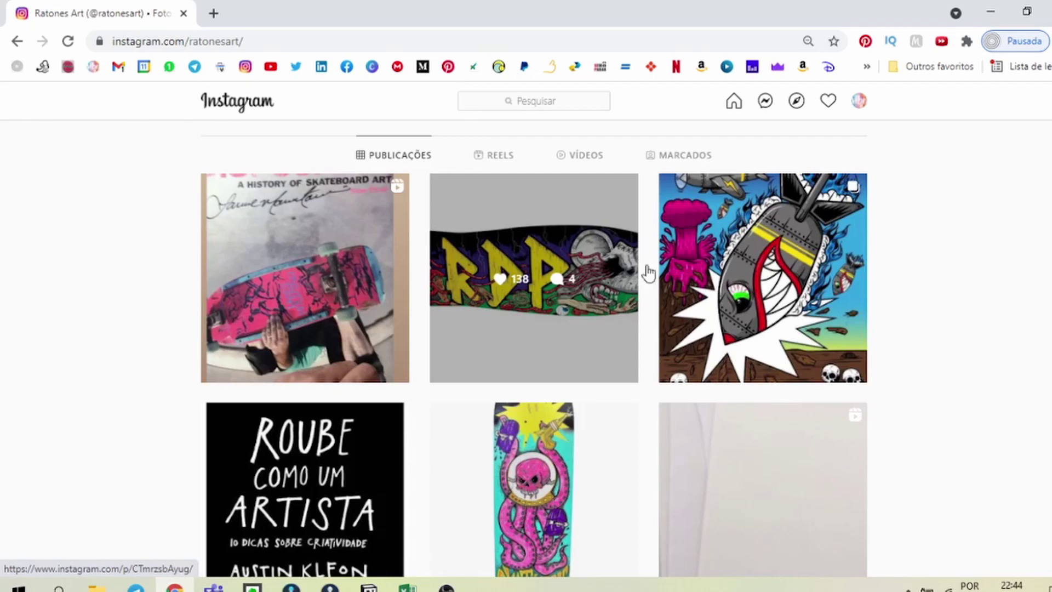
Switch from the browser to the precificação workbook in Excel and enter the header Material in cell B3
{"action": "left_click", "coordinate": [990, 11]}
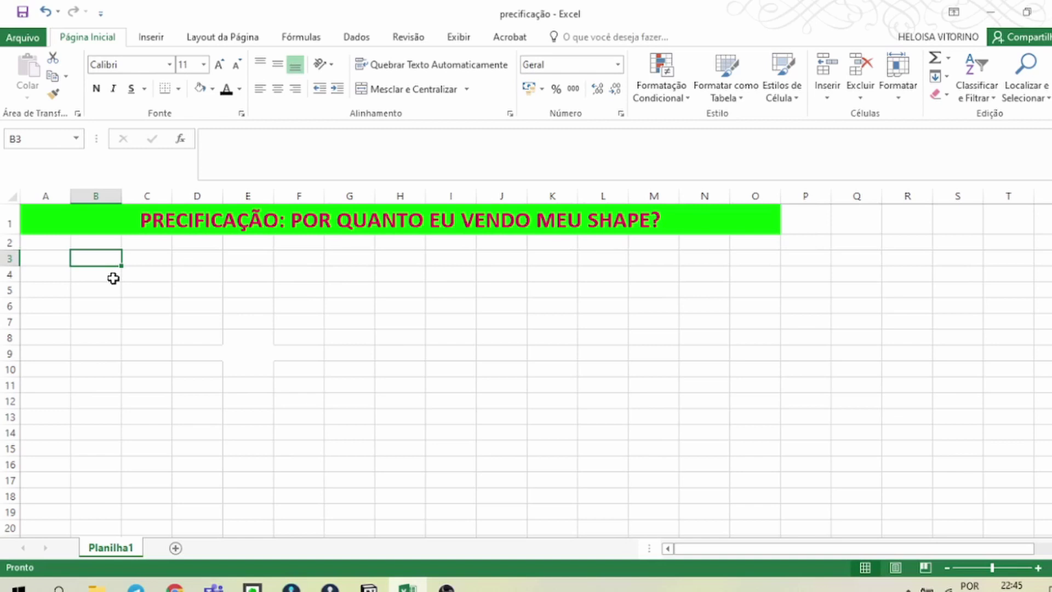
{"action": "type", "text": "Mater"}
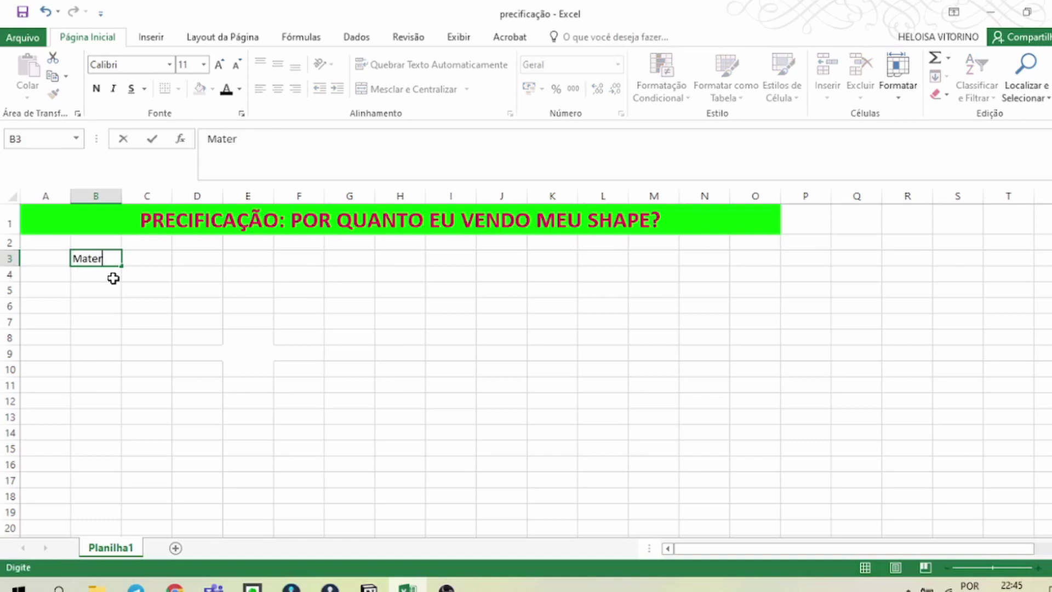
{"action": "type", "text": "ial"}
{"action": "key", "text": "Return"}
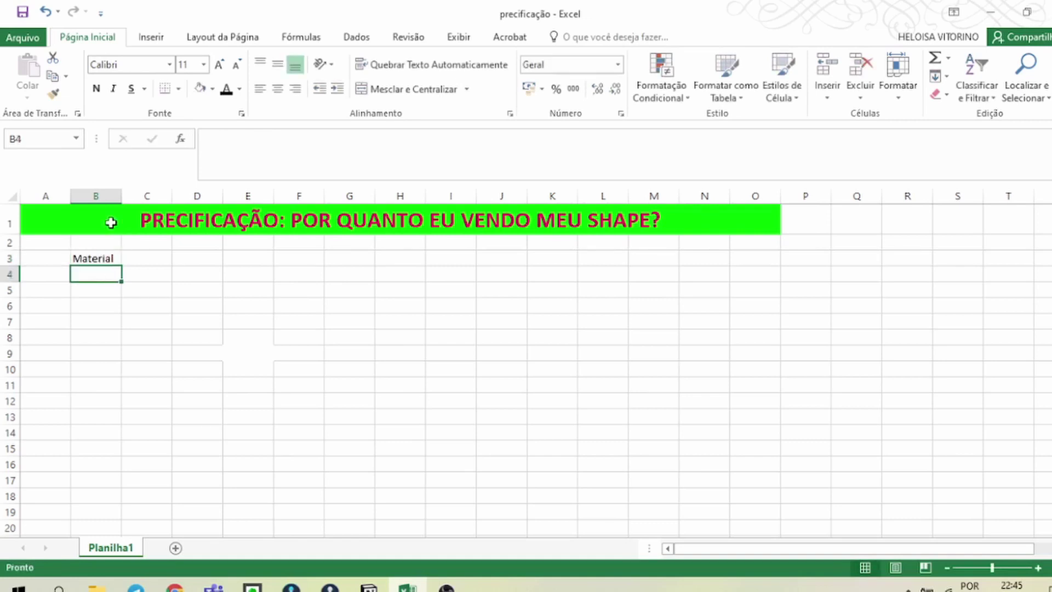
Fill the header cells B3 to E3 with the same bright green as the title row
{"action": "left_click_drag", "start_coordinate": [95, 258], "coordinate": [165, 258]}
{"action": "left_click", "coordinate": [212, 88]}
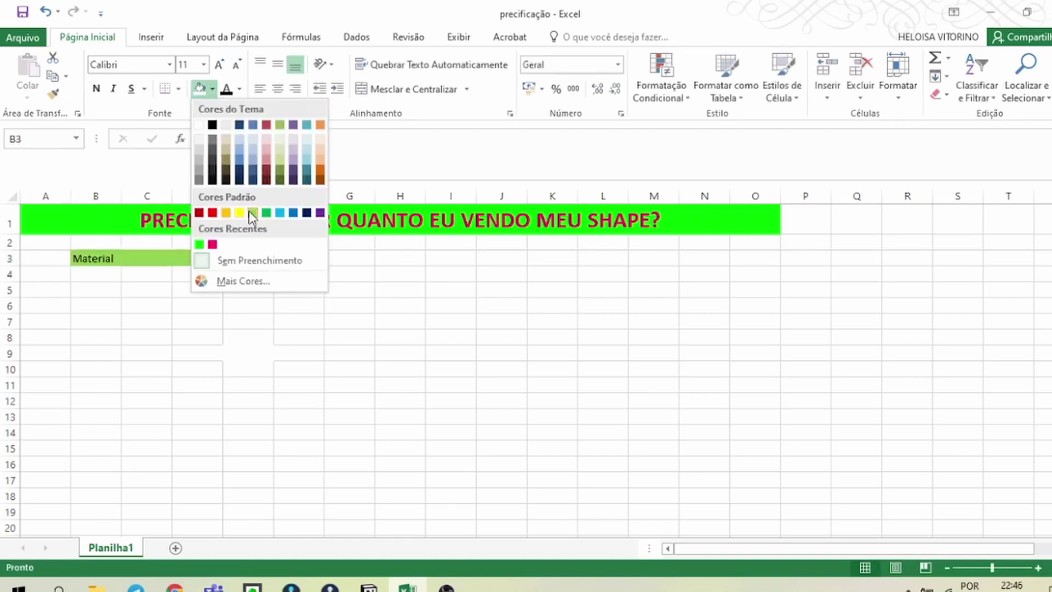
{"action": "left_click", "coordinate": [253, 212]}
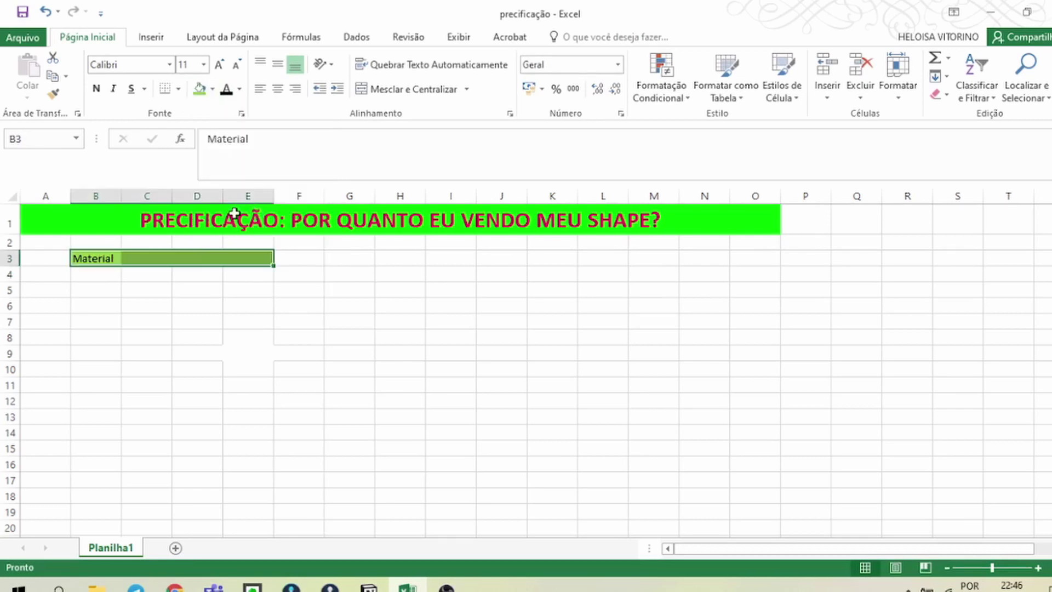
{"action": "left_click", "coordinate": [212, 88]}
Enter Shape as the first material in cell B4 and the header Preço in cell C3
{"action": "left_click", "coordinate": [101, 275]}
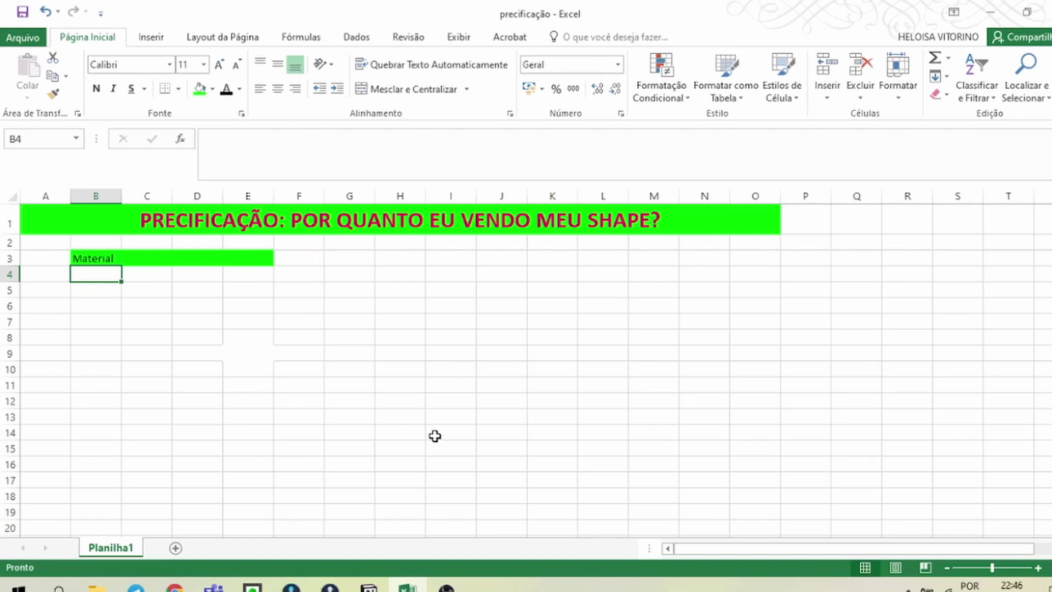
{"action": "type", "text": "Shape"}
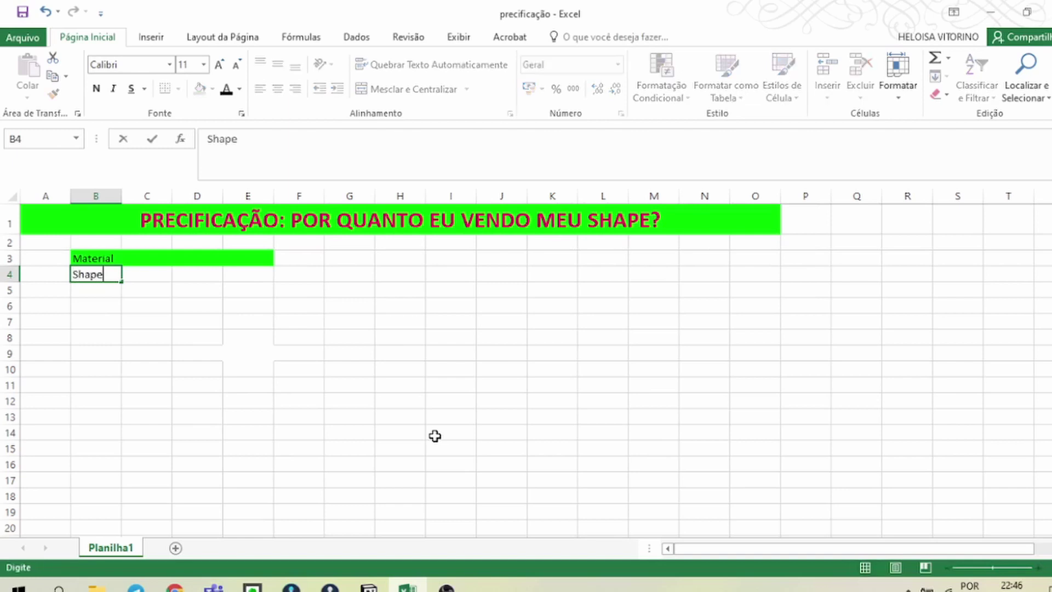
{"action": "key", "text": "Tab"}
{"action": "key", "text": "Up"}
{"action": "type", "text": "Preço"}
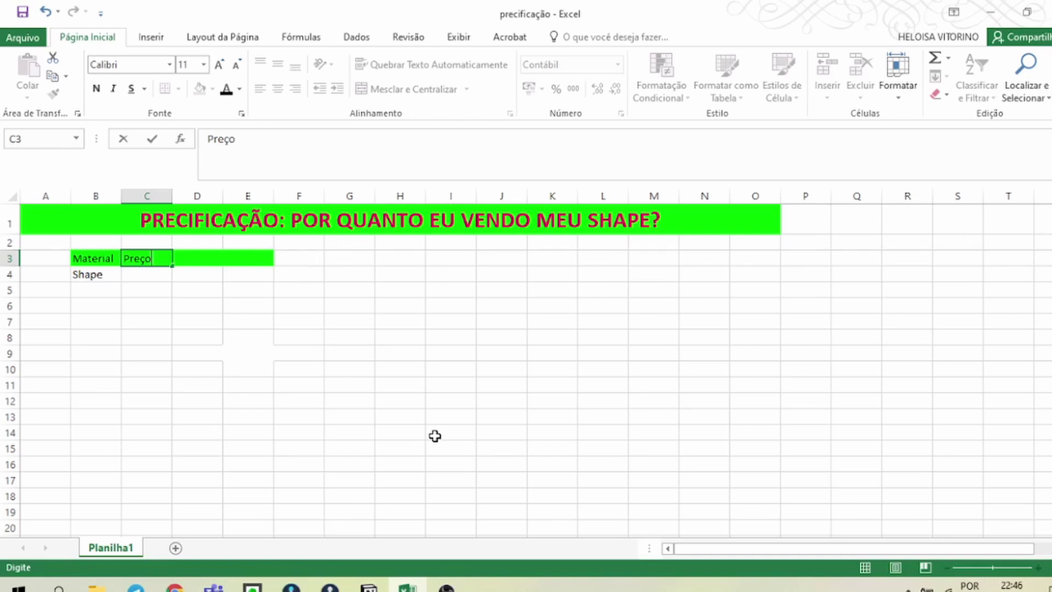
{"action": "key", "text": "Tab"}
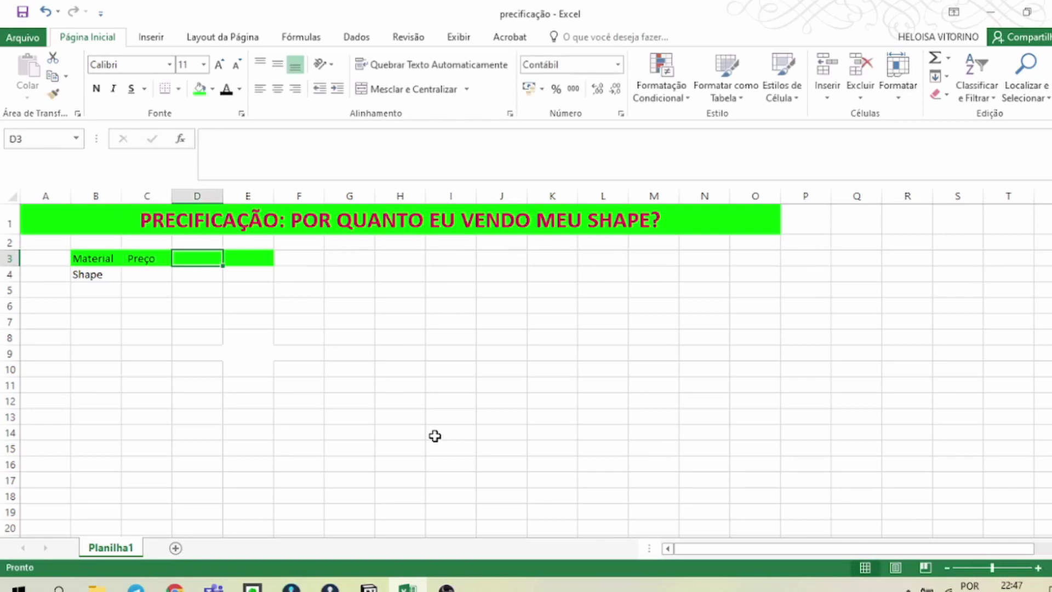
Enter 150,00 as the price of the Shape in cell C4
{"action": "key", "text": "Down"}
{"action": "key", "text": "Left"}
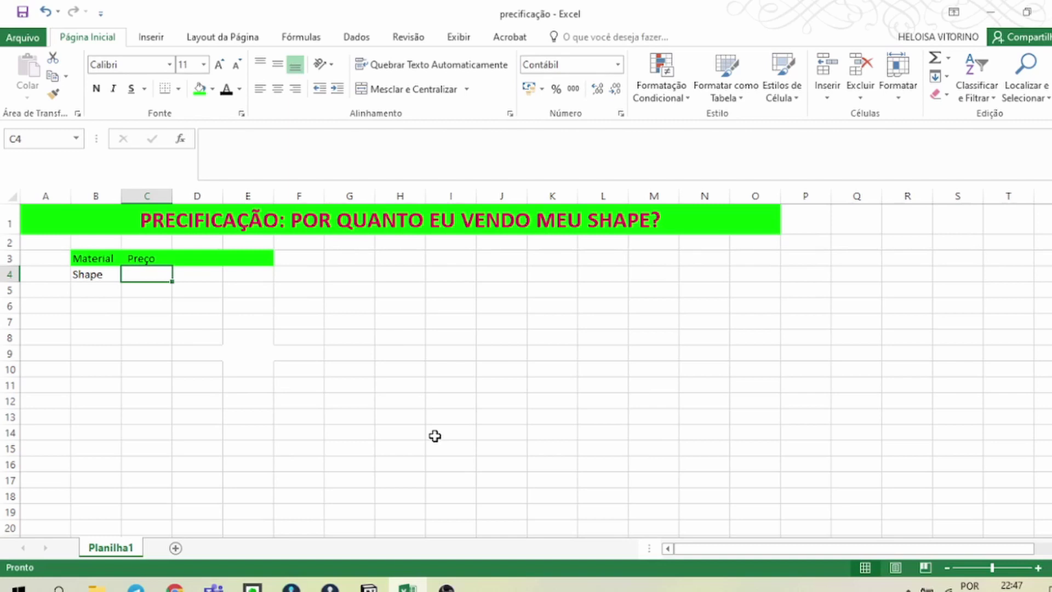
{"action": "type", "text": "150,"}
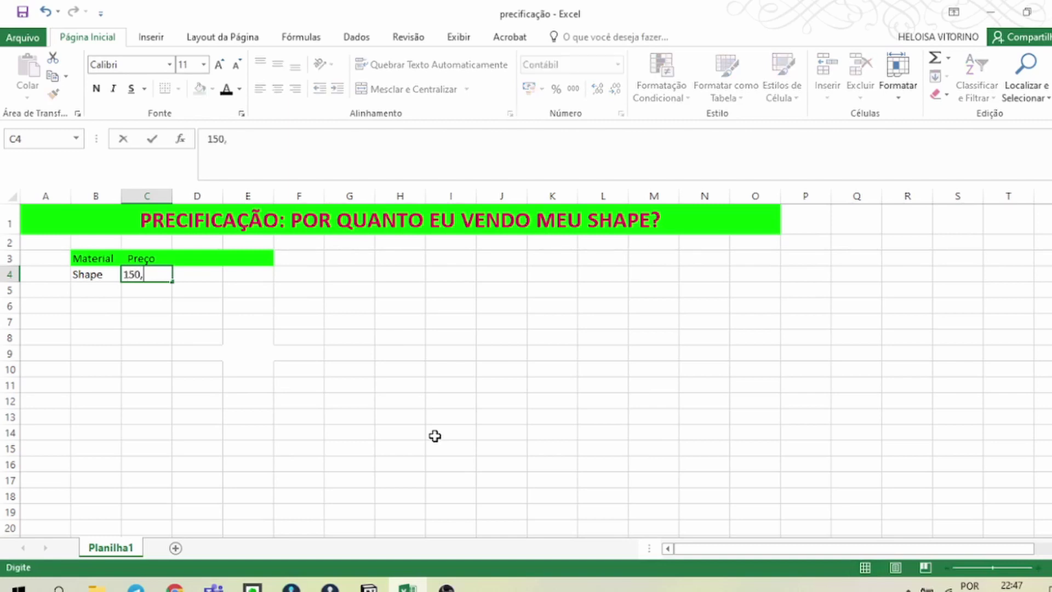
{"action": "type", "text": "00"}
{"action": "key", "text": "Tab"}
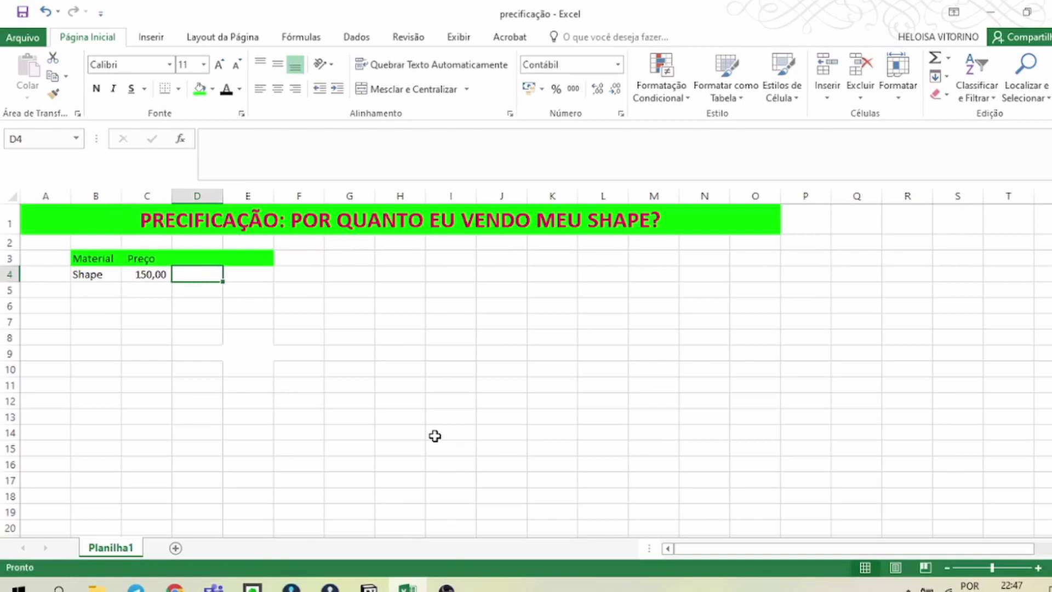
Add the headers quant. in cell D3 and Total in cell E3
{"action": "key", "text": "Up"}
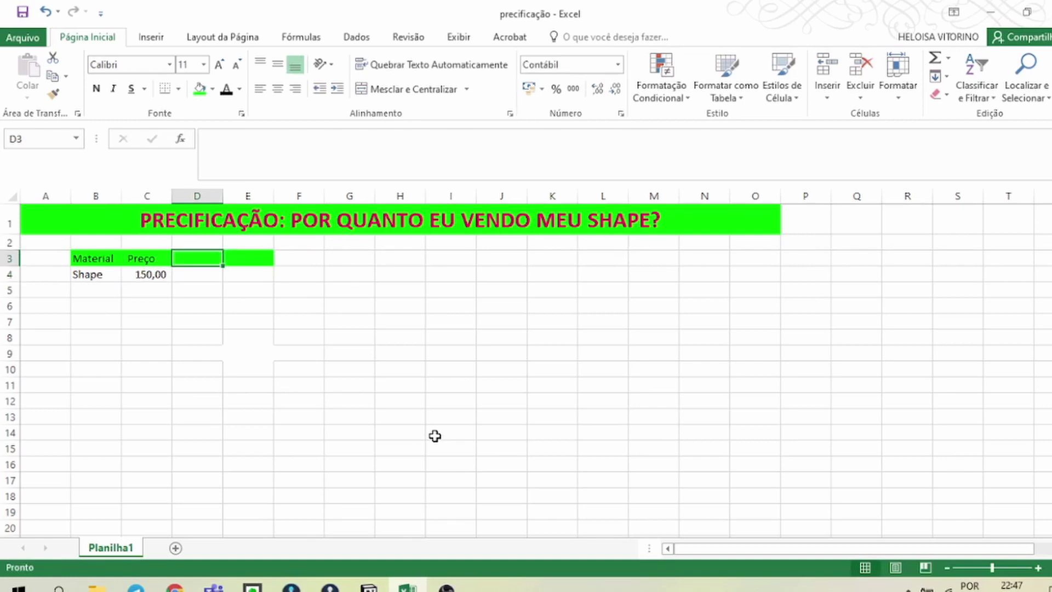
{"action": "type", "text": "quant."}
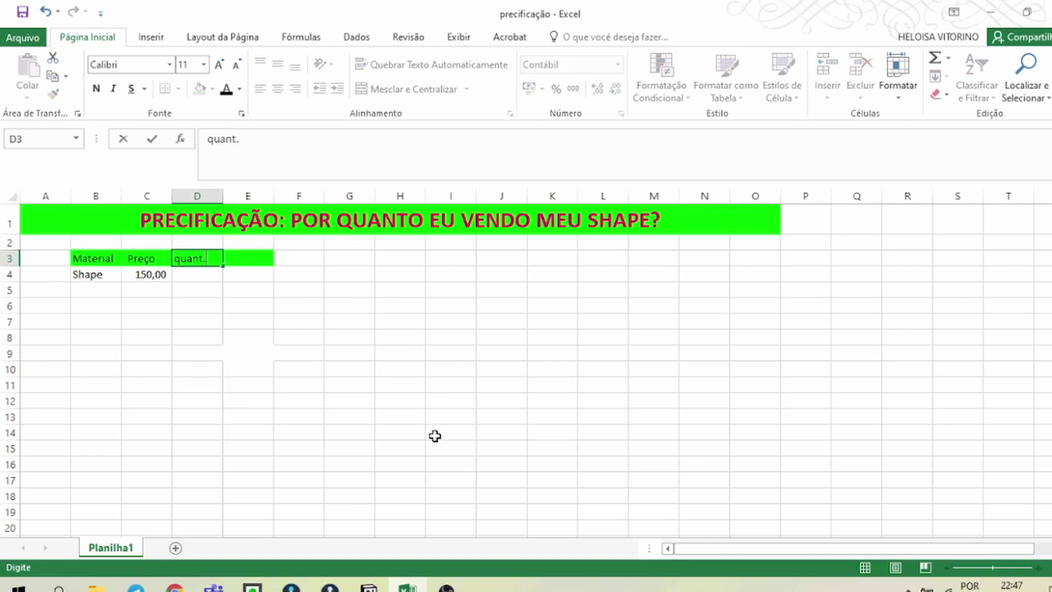
{"action": "key", "text": "Tab"}
{"action": "type", "text": "Total"}
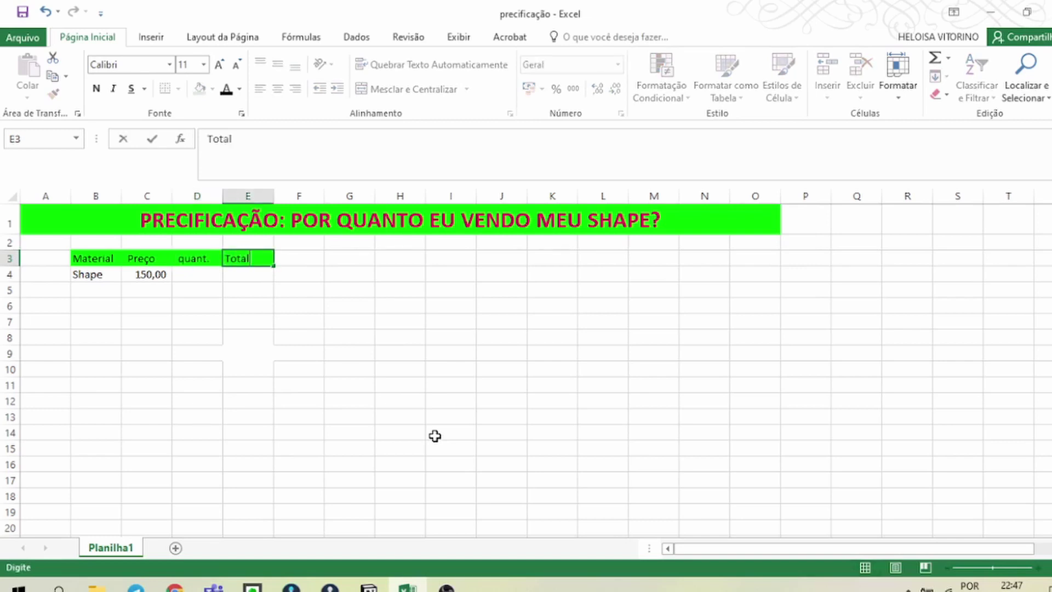
{"action": "key", "text": "Return"}
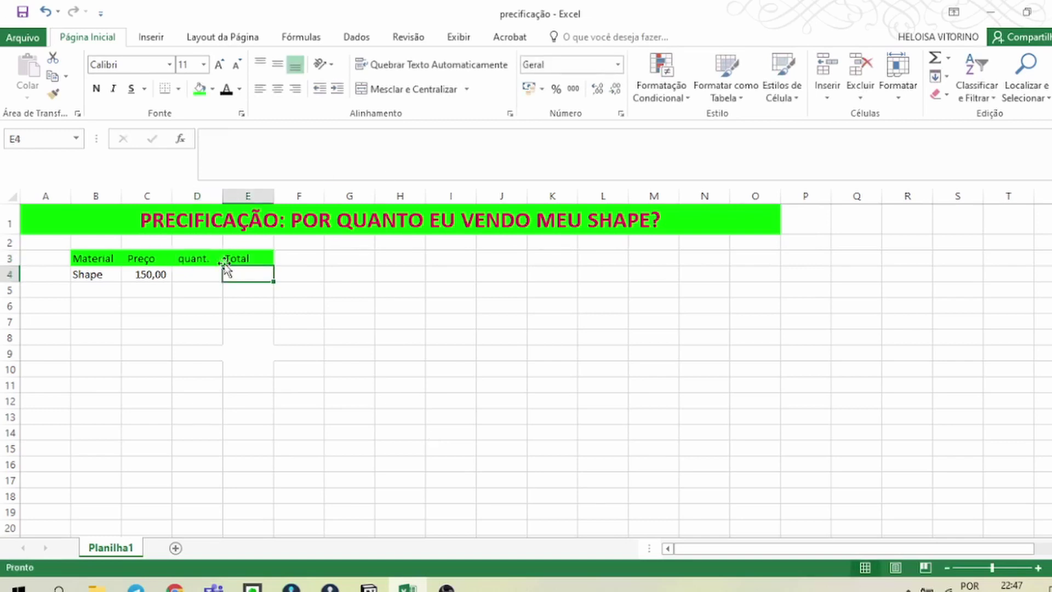
Enter a quantity of 1 for the Shape in cell D4
{"action": "left_click", "coordinate": [197, 273]}
{"action": "type", "text": "1"}
{"action": "key", "text": "Return"}
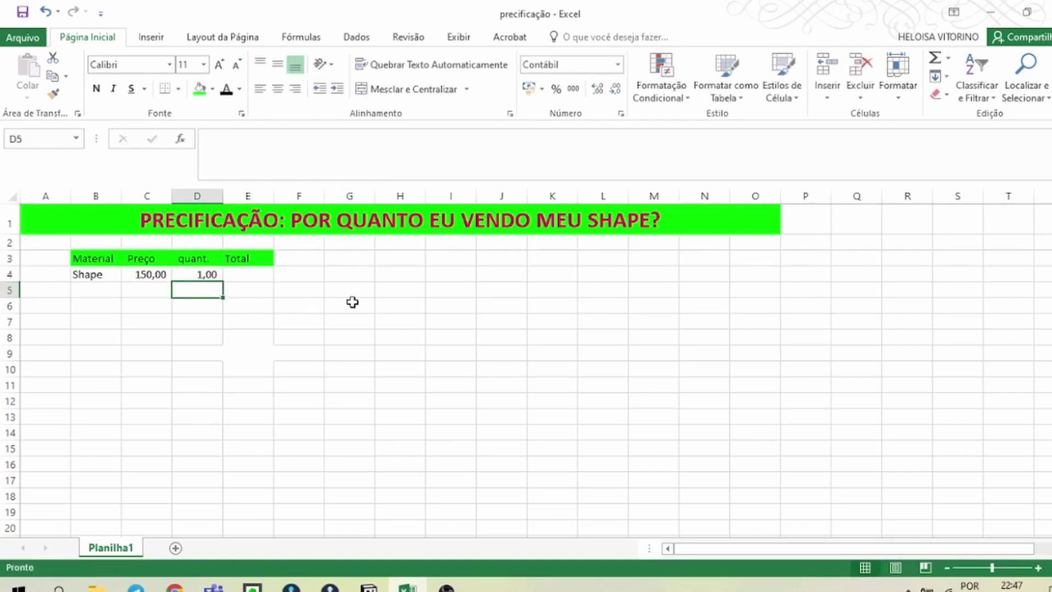
{"action": "left_click", "coordinate": [197, 186]}
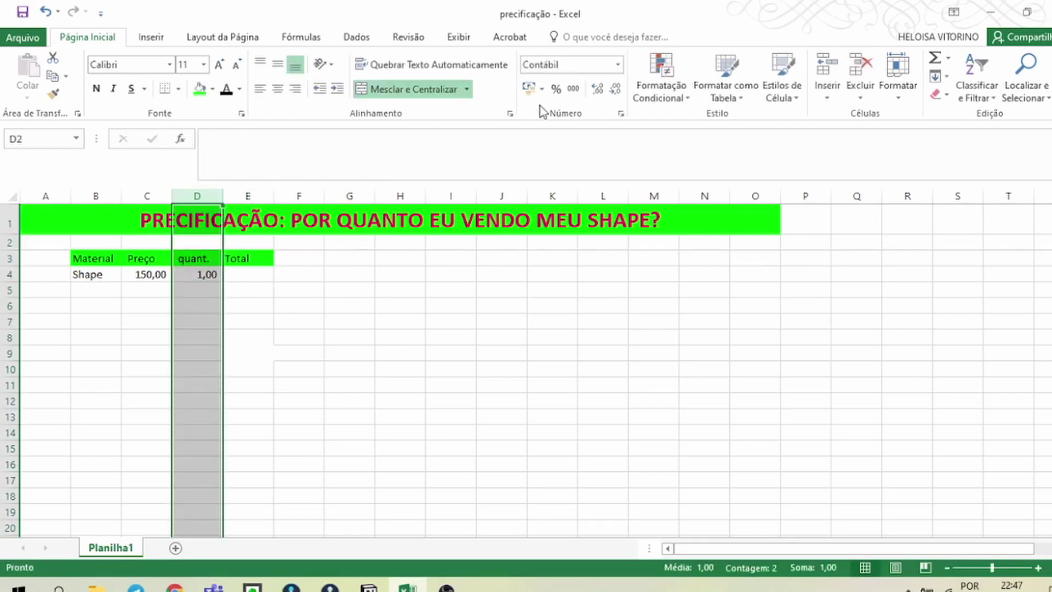
Calculate the Shape's total in cell E4 by multiplying price by quantity with the formula =C4*D4
{"action": "left_click", "coordinate": [242, 283]}
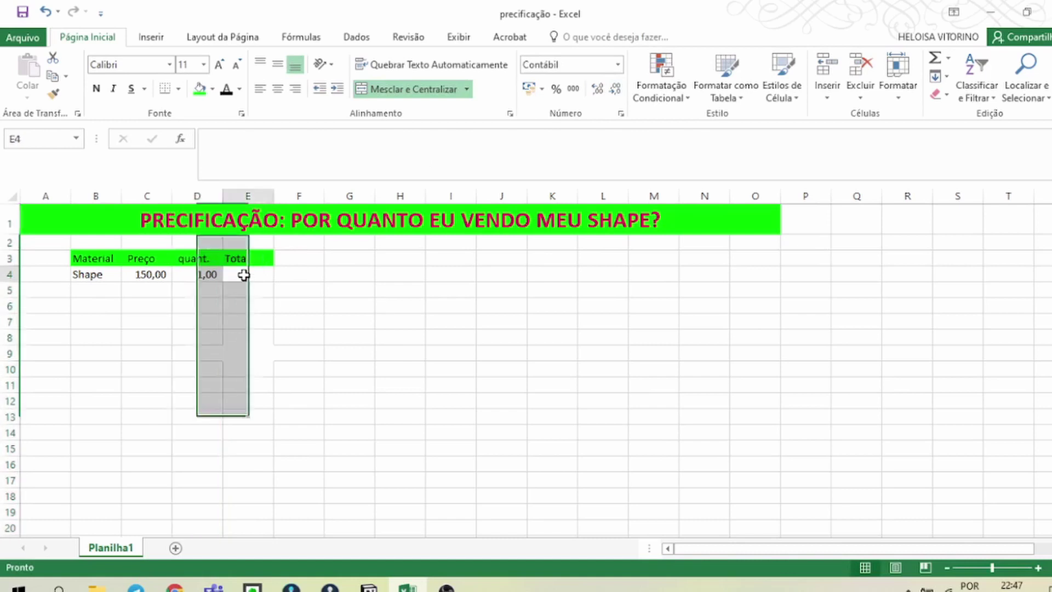
{"action": "type", "text": "="}
{"action": "key", "text": "Left"}
{"action": "key", "text": "Left"}
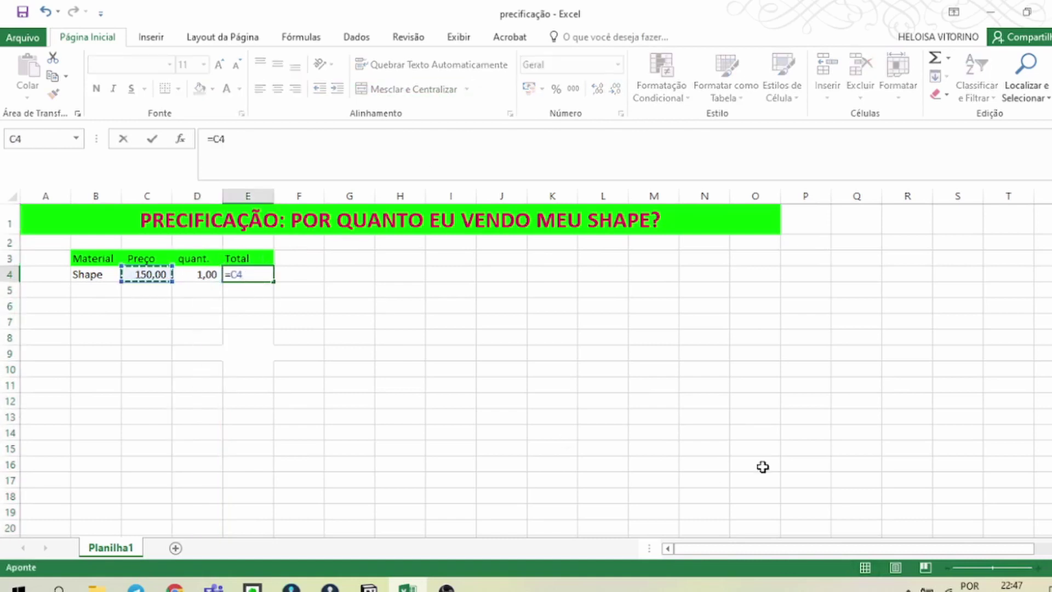
{"action": "type", "text": "*"}
{"action": "key", "text": "Left"}
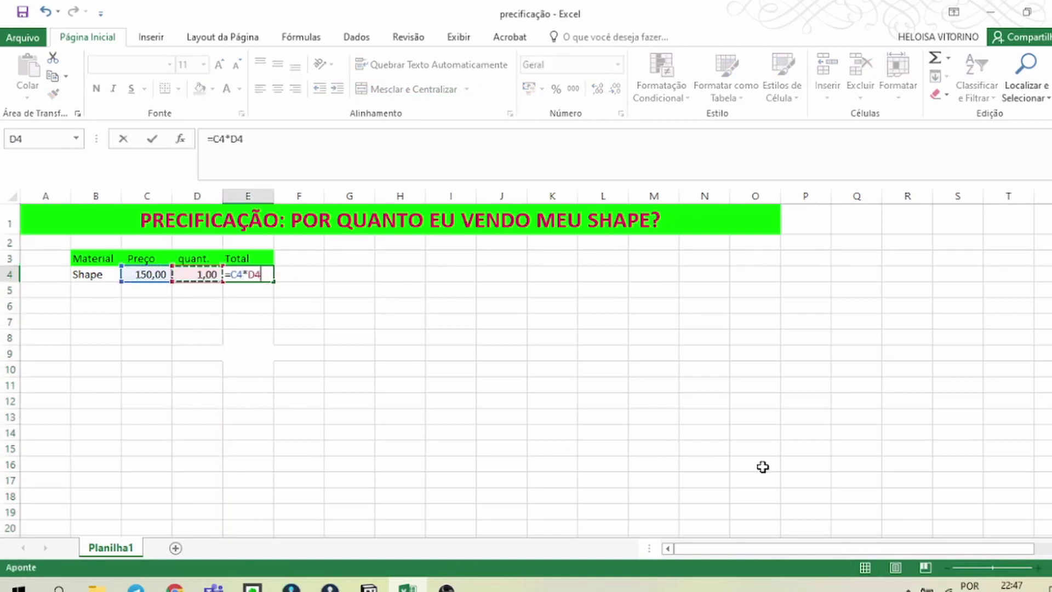
{"action": "key", "text": "Return"}
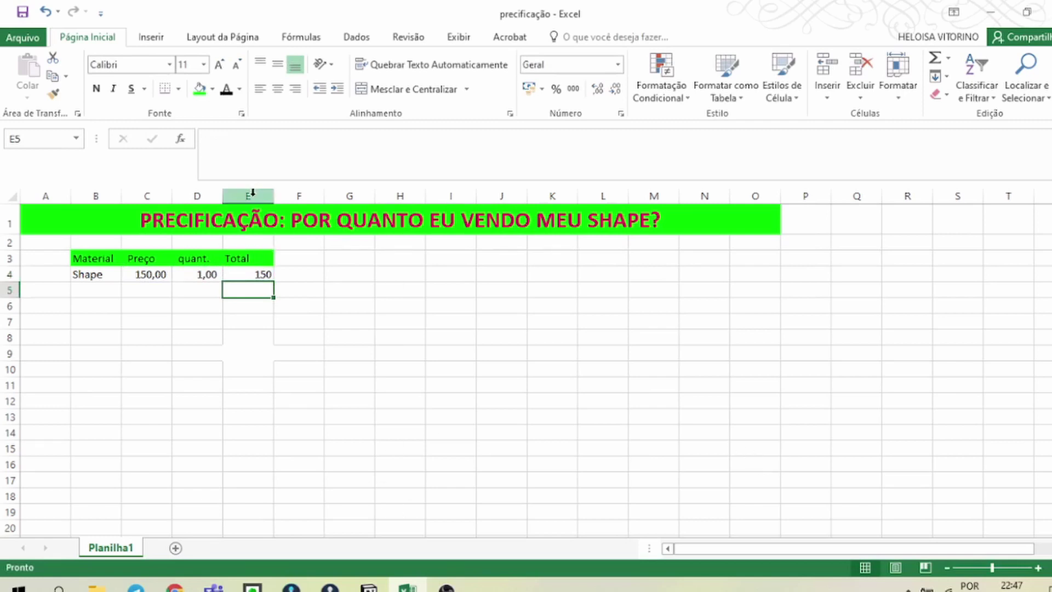
Format the whole Total column E with the comma-style accounting number format
{"action": "left_click", "coordinate": [257, 196]}
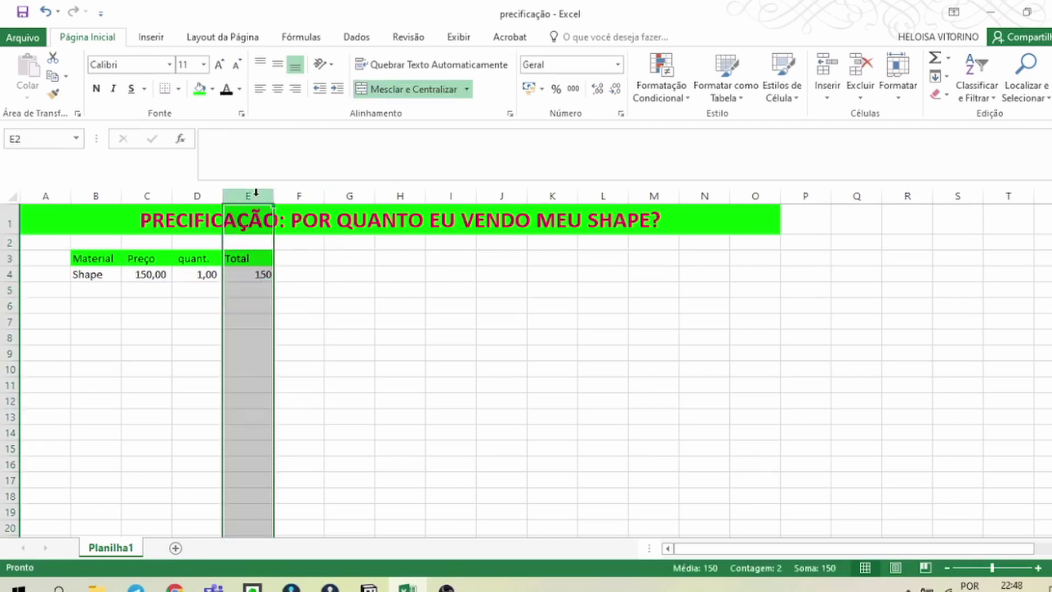
{"action": "left_click", "coordinate": [556, 89]}
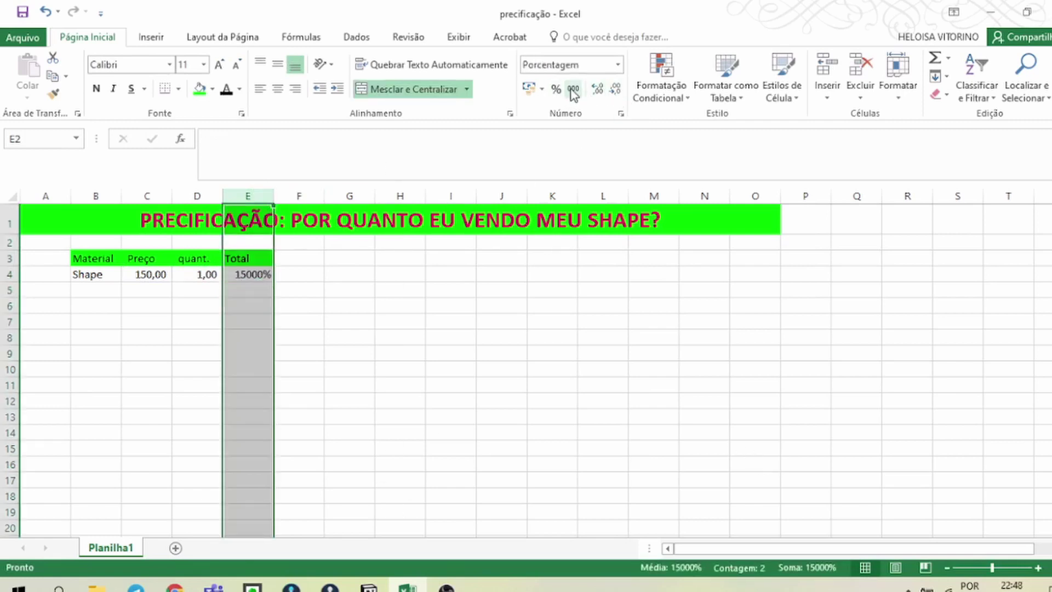
{"action": "left_click", "coordinate": [572, 88]}
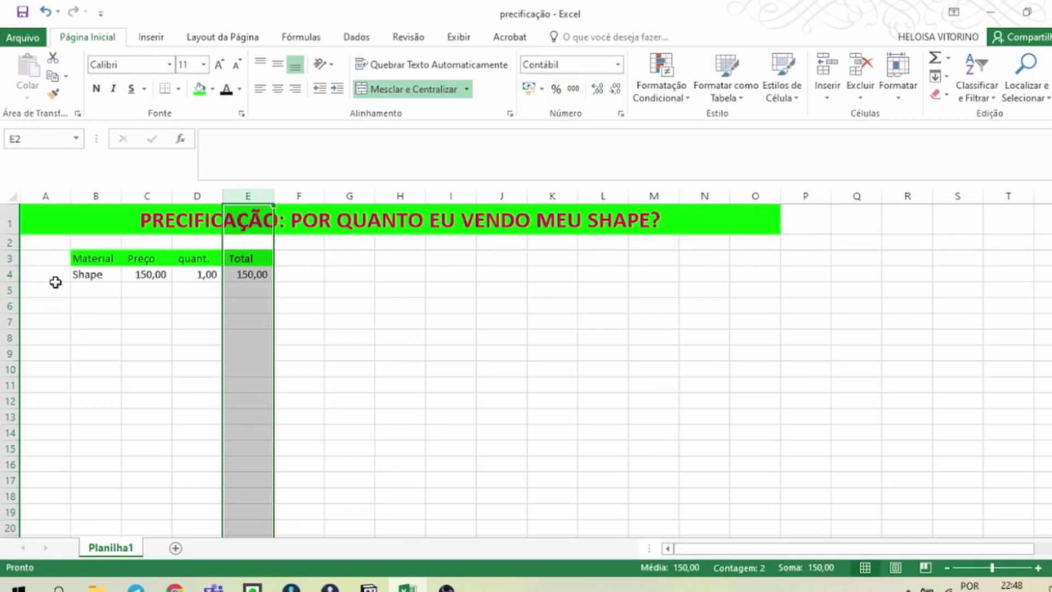
Apply all borders to the table range B4 to E16
{"action": "left_click_drag", "start_coordinate": [97, 278], "coordinate": [263, 466]}
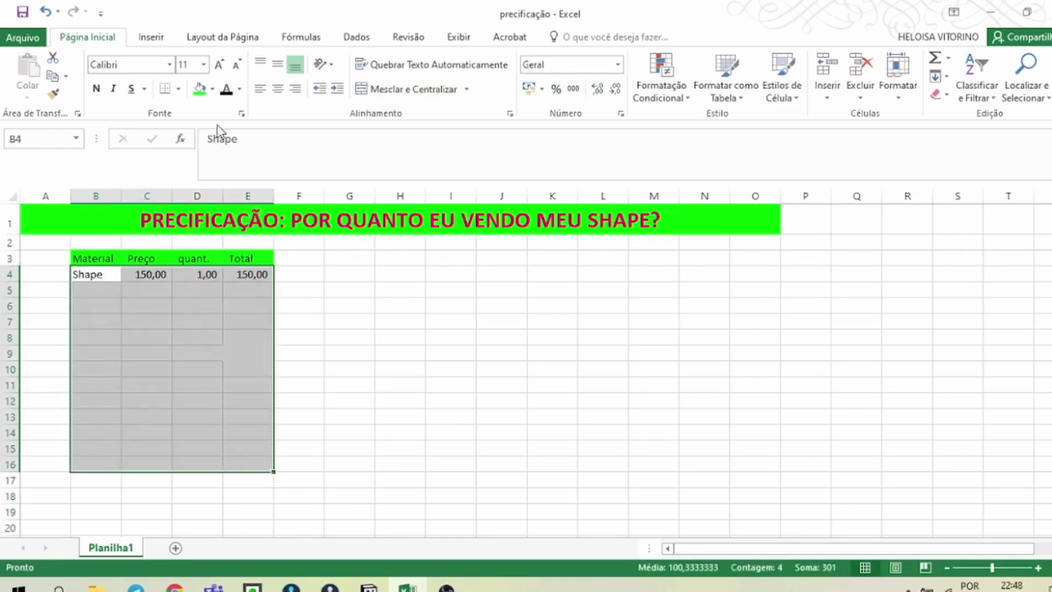
{"action": "left_click", "coordinate": [178, 89]}
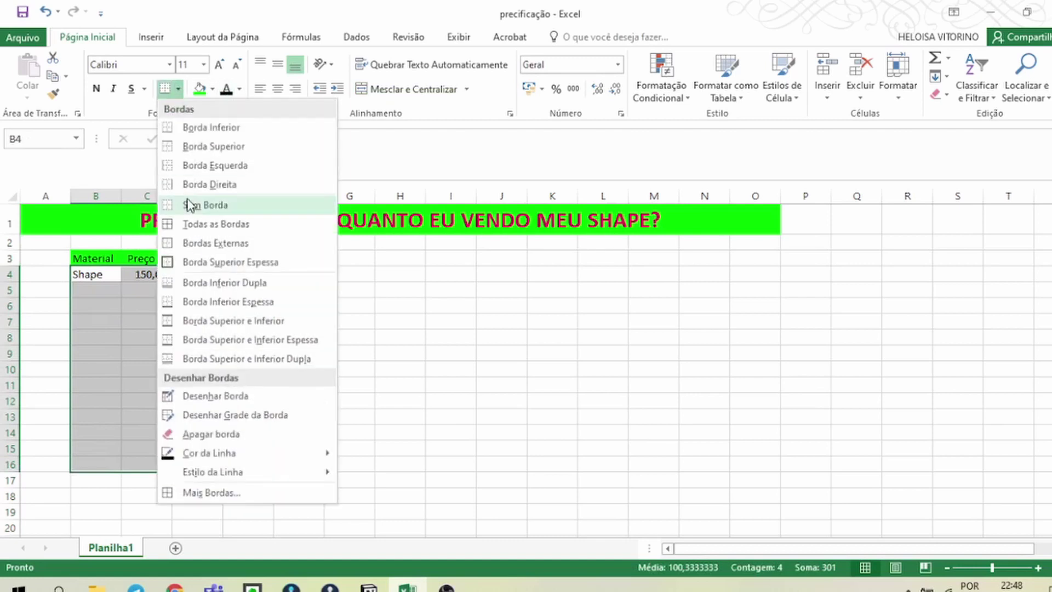
{"action": "left_click", "coordinate": [169, 228]}
Add Verniz as a material in cell B5 with a price of 40 in cell C5
{"action": "left_click", "coordinate": [110, 289]}
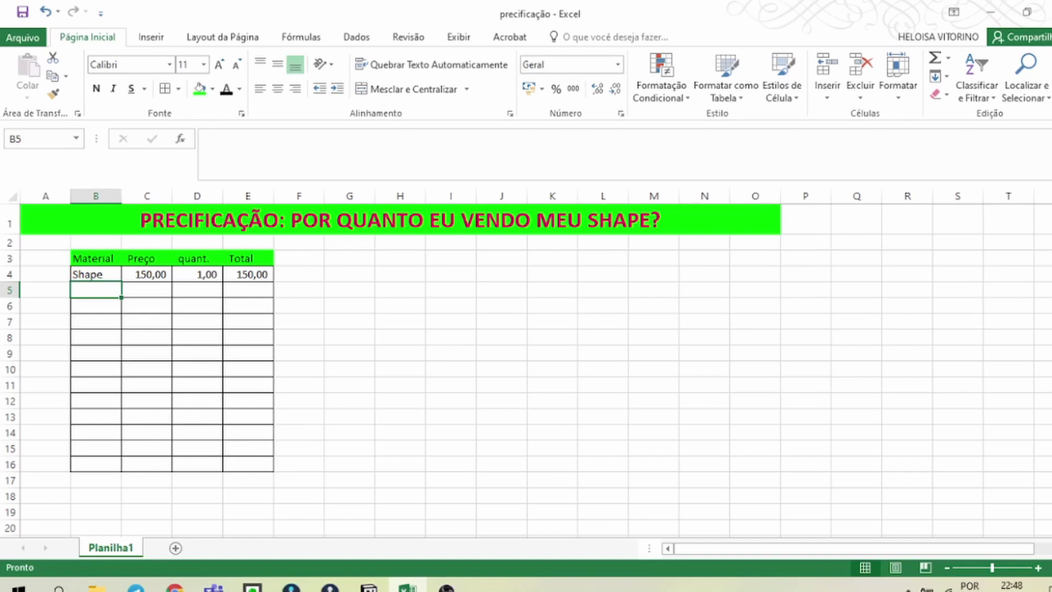
{"action": "type", "text": "Verniz"}
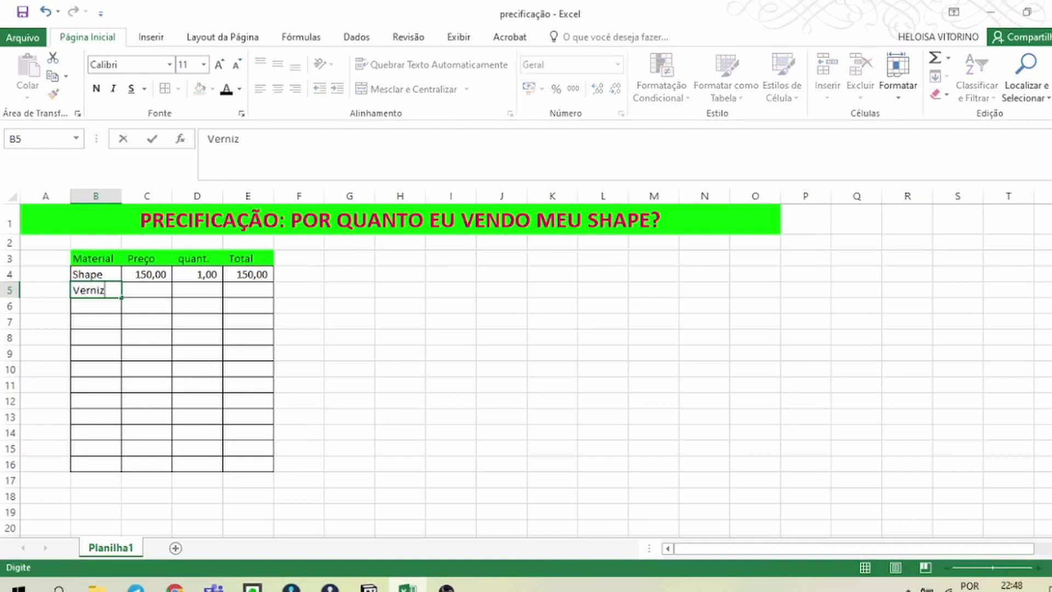
{"action": "left_click", "coordinate": [146, 289]}
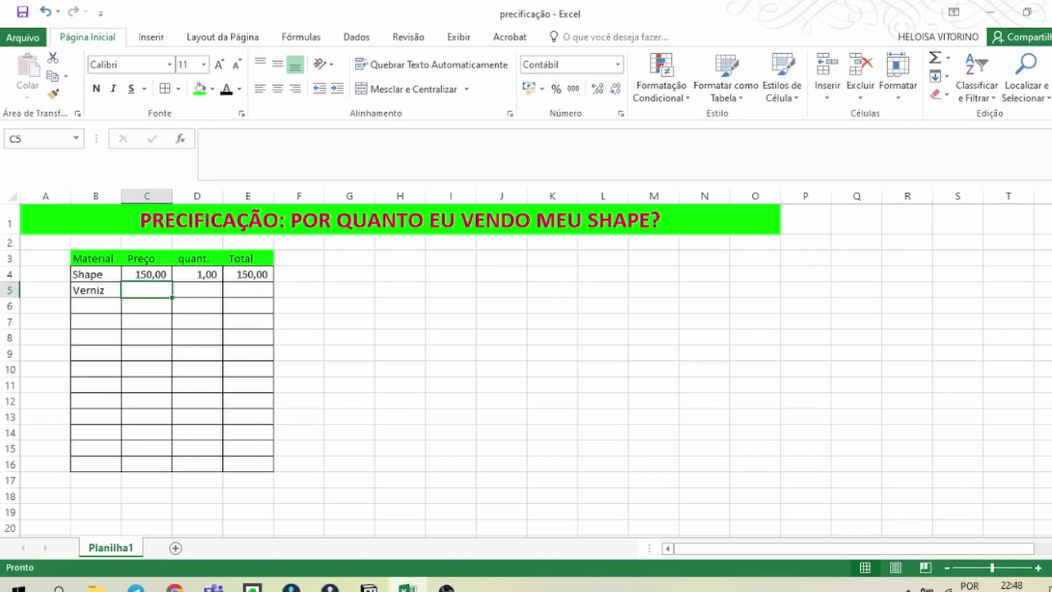
{"action": "type", "text": "40"}
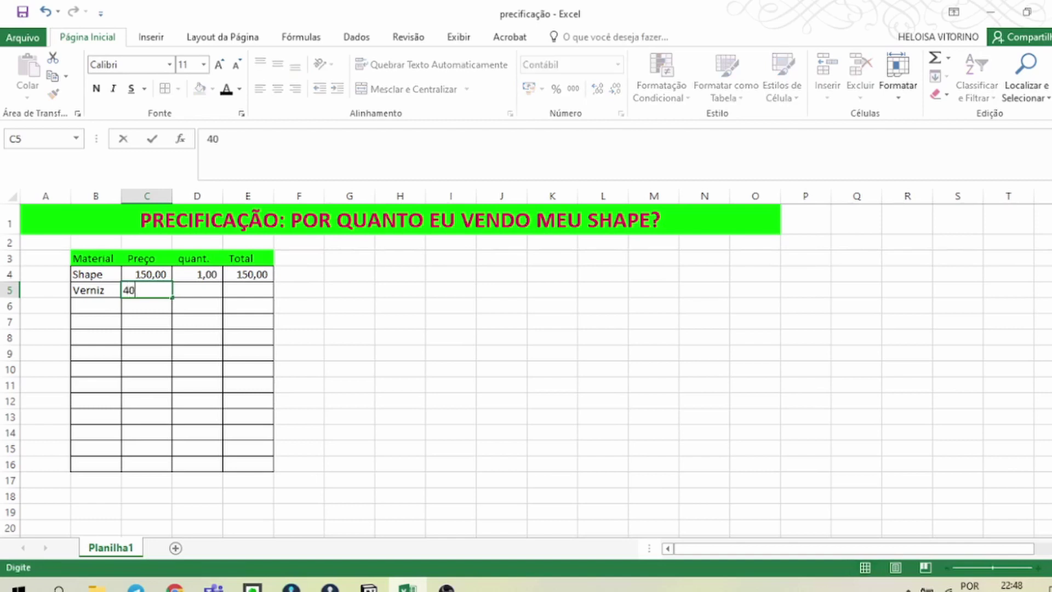
Enter the fraction 1/10 as the Verniz quantity in cell D5 and go to its Total cell
{"action": "left_click", "coordinate": [197, 290]}
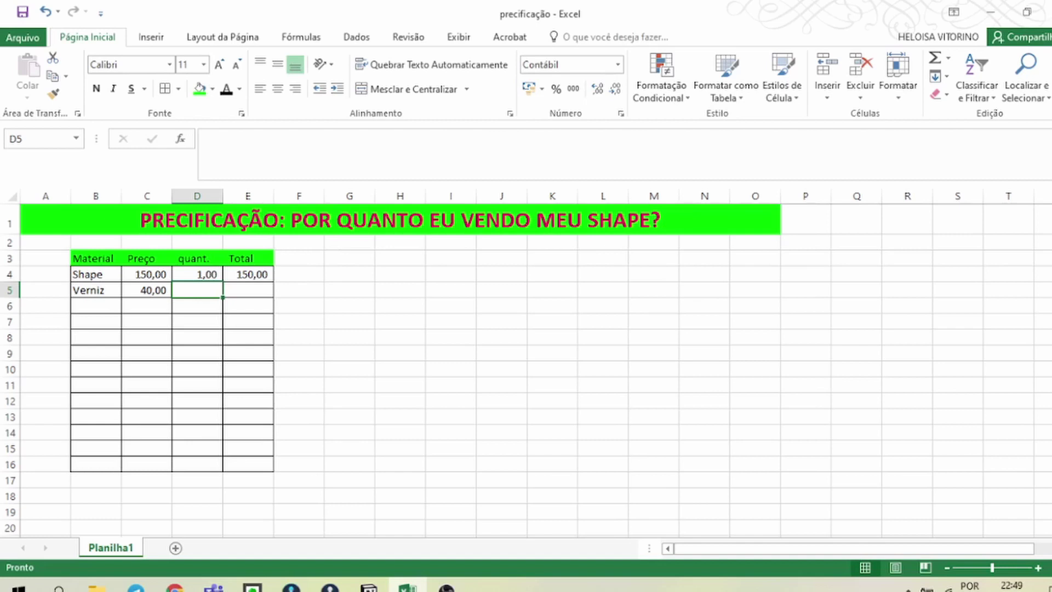
{"action": "type", "text": "1/10"}
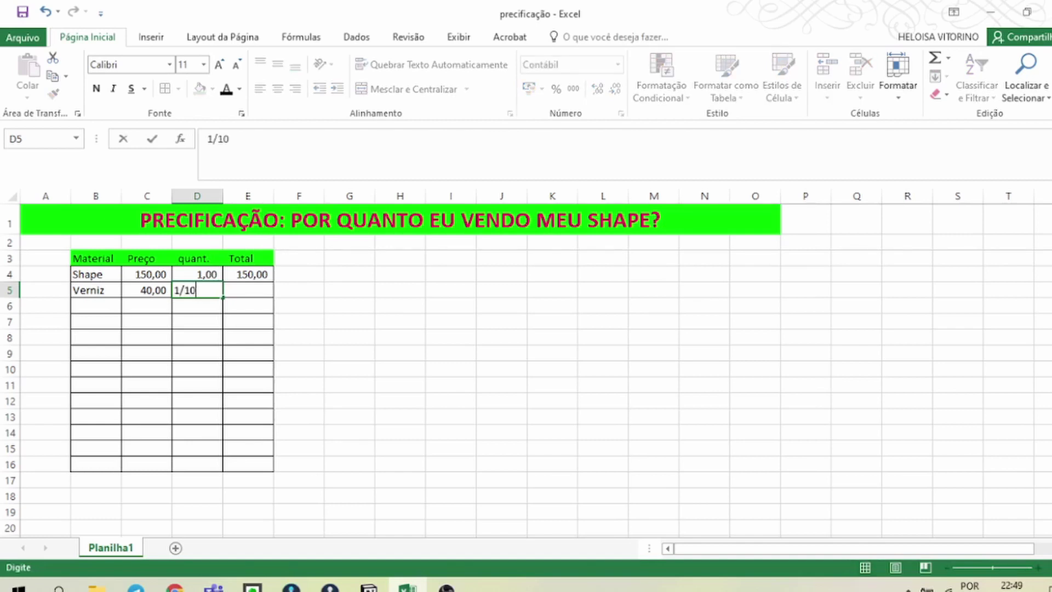
{"action": "key", "text": "Return"}
{"action": "key", "text": "Up"}
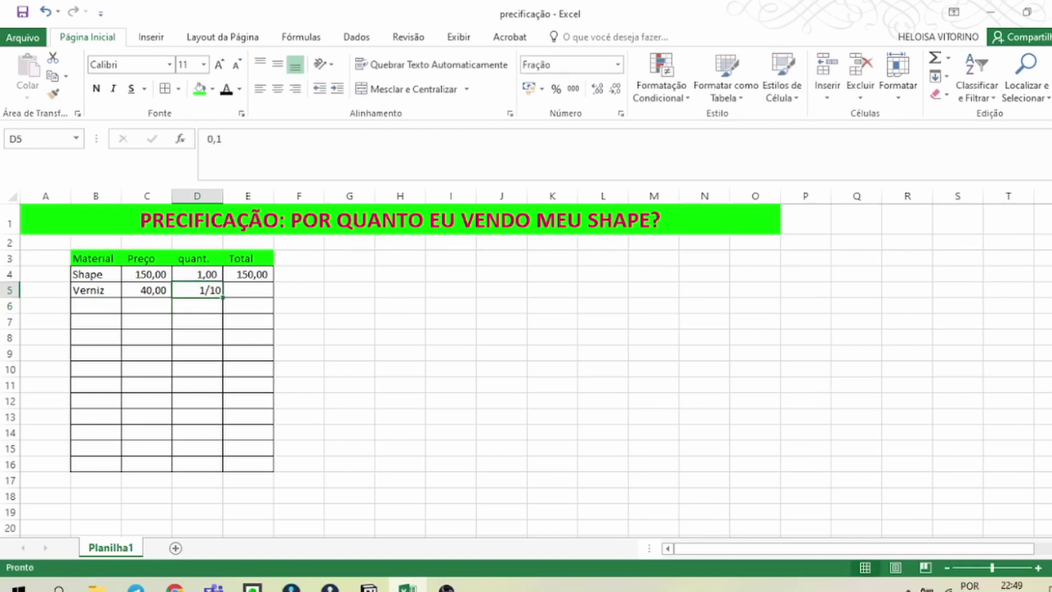
{"action": "key", "text": "Right"}
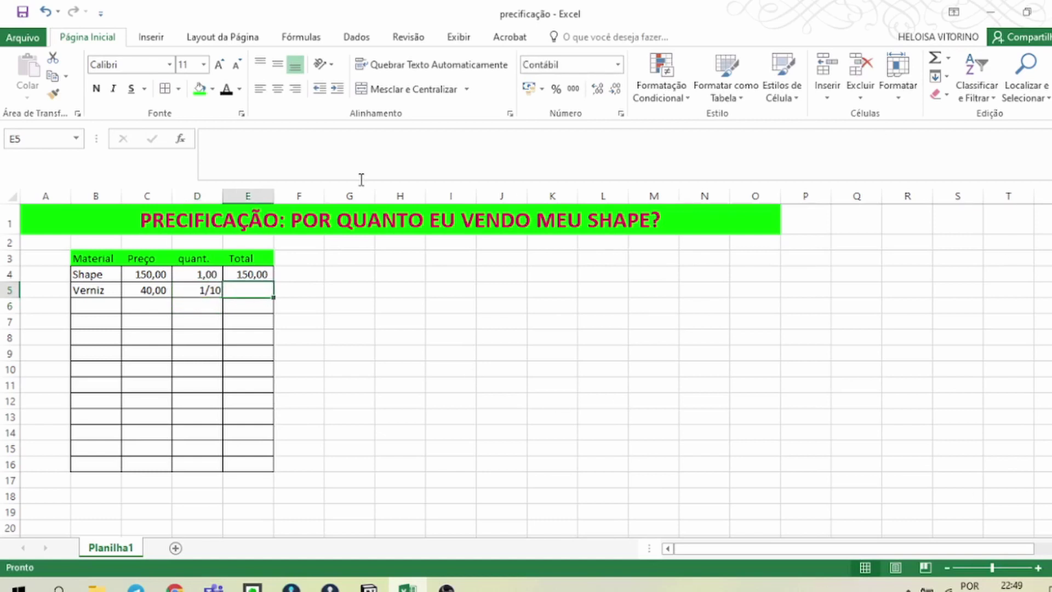
Fill the Total formula from cell E4 down through cell E16
{"action": "left_click", "coordinate": [236, 275]}
{"action": "left_click_drag", "start_coordinate": [275, 282], "coordinate": [275, 466]}
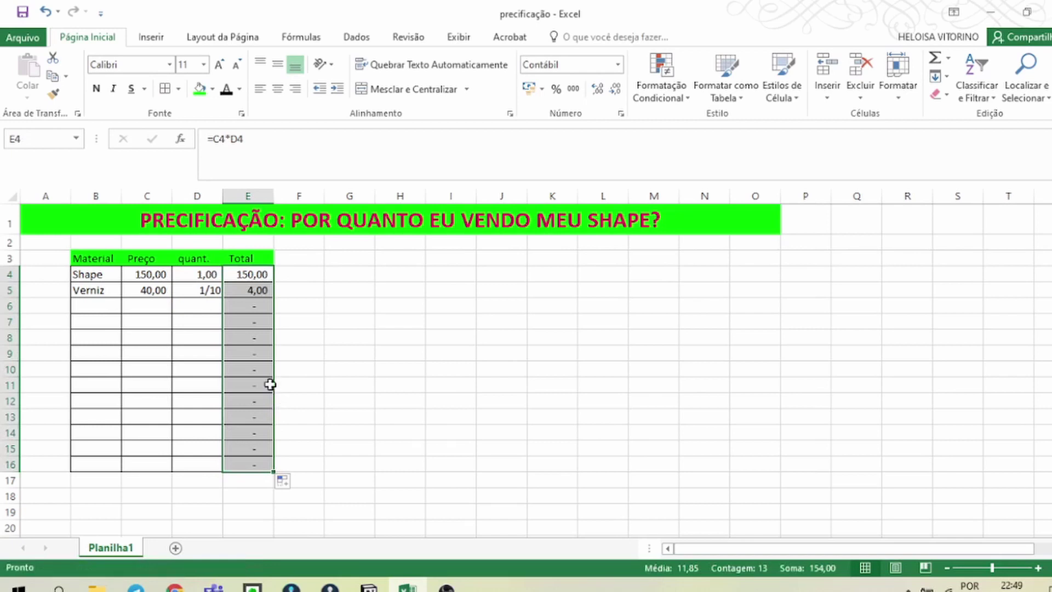
Add Tinta Spray as a material in cell B6 and auto-fit column B to its text
{"action": "left_click", "coordinate": [95, 305]}
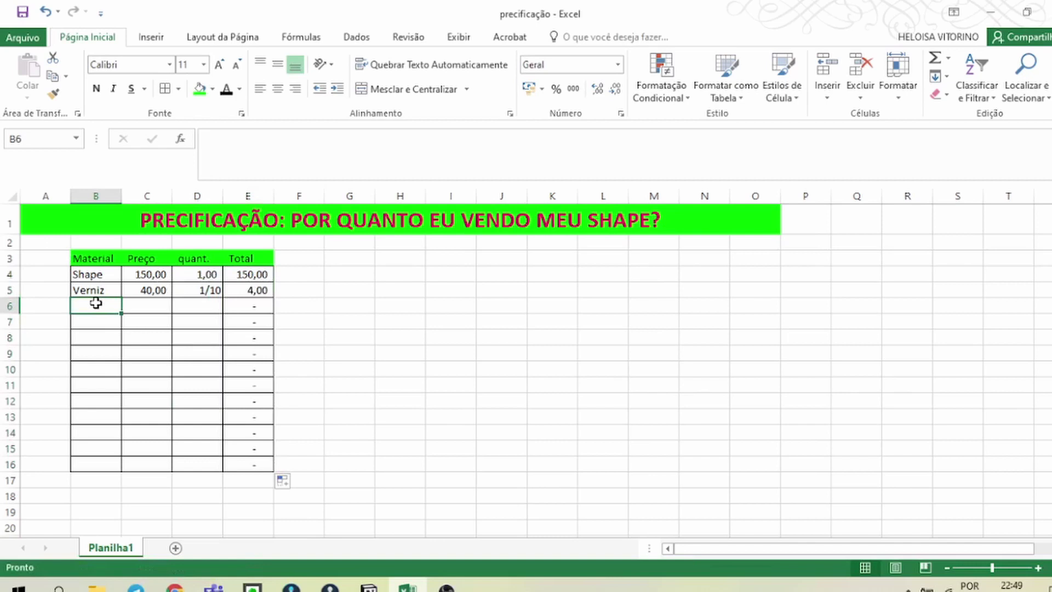
{"action": "type", "text": "Tinta"}
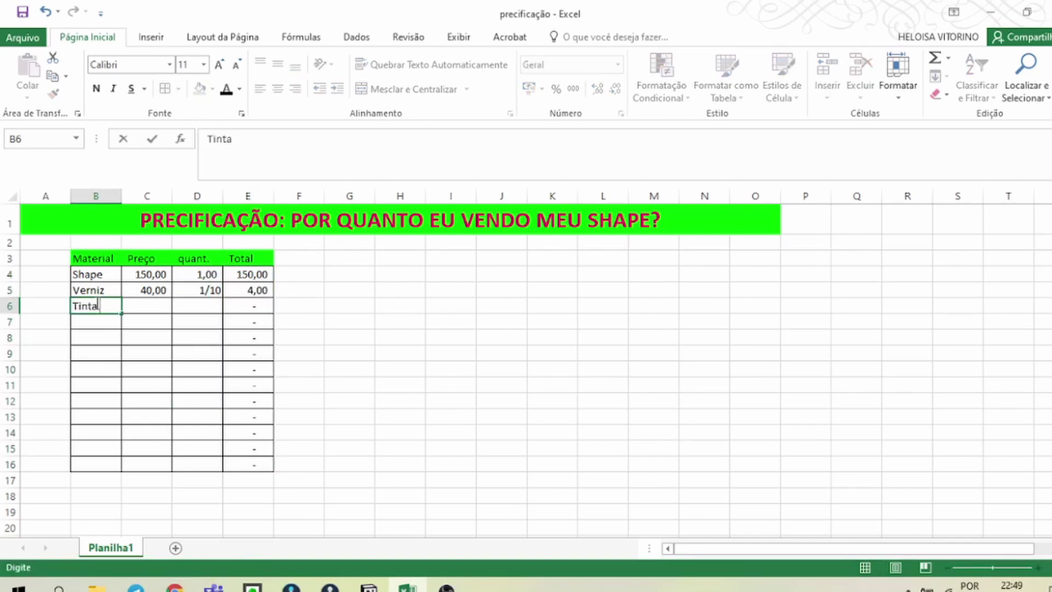
{"action": "type", "text": " Spray"}
{"action": "key", "text": "Return"}
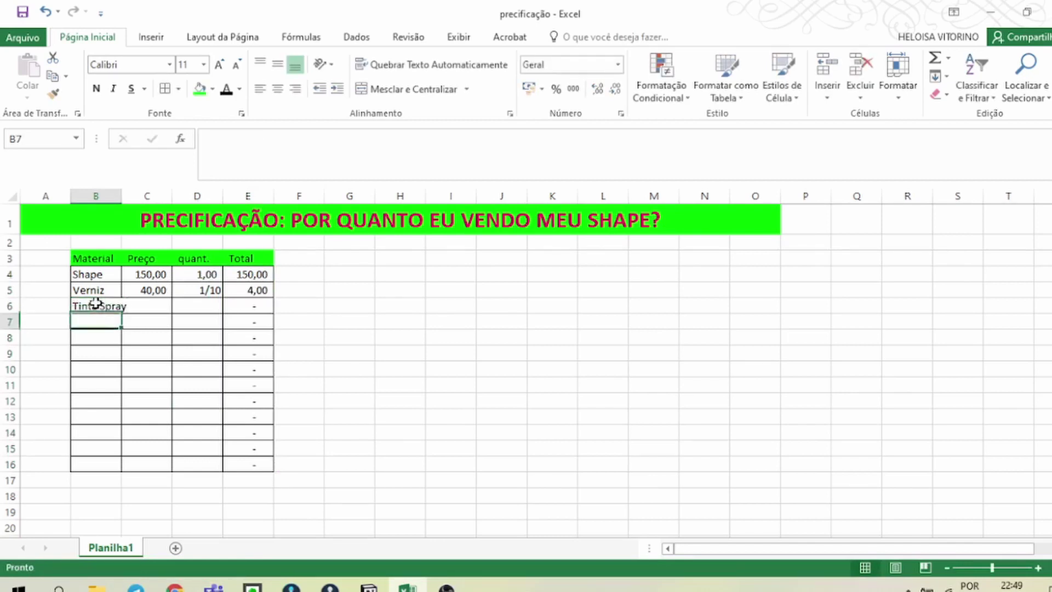
{"action": "double_click", "coordinate": [120, 196]}
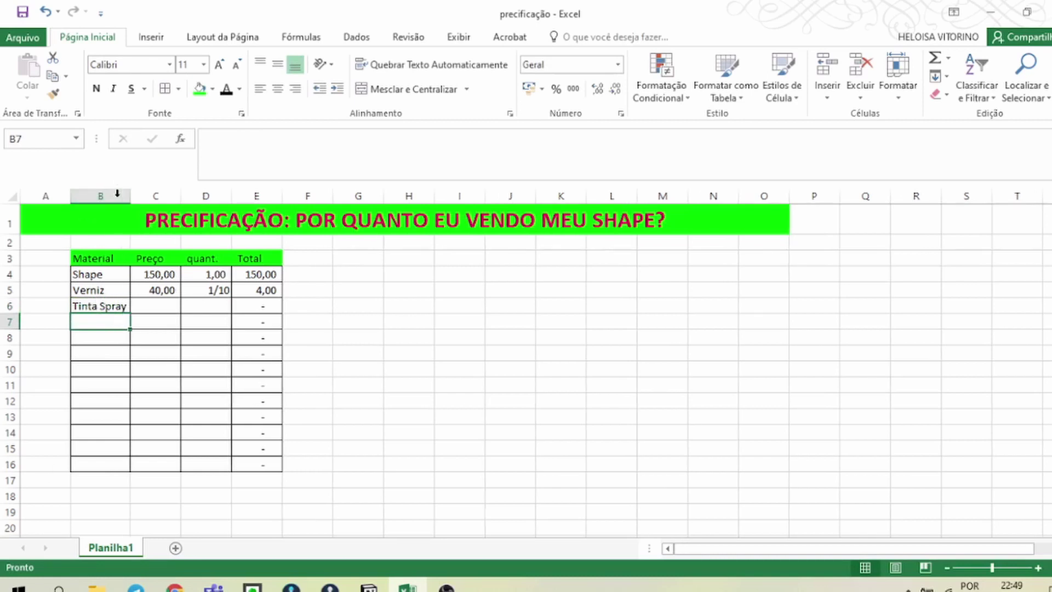
Enter a price of 30 in cell C6 and a quantity of 1/3 in cell D6 for Tinta Spray
{"action": "left_click", "coordinate": [168, 306]}
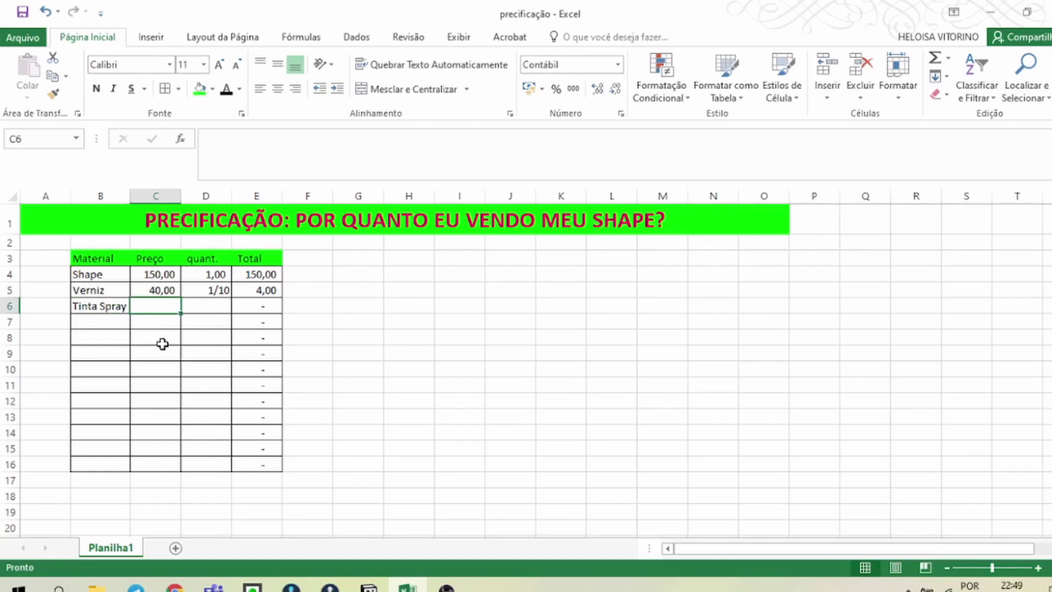
{"action": "type", "text": "30"}
{"action": "key", "text": "Tab"}
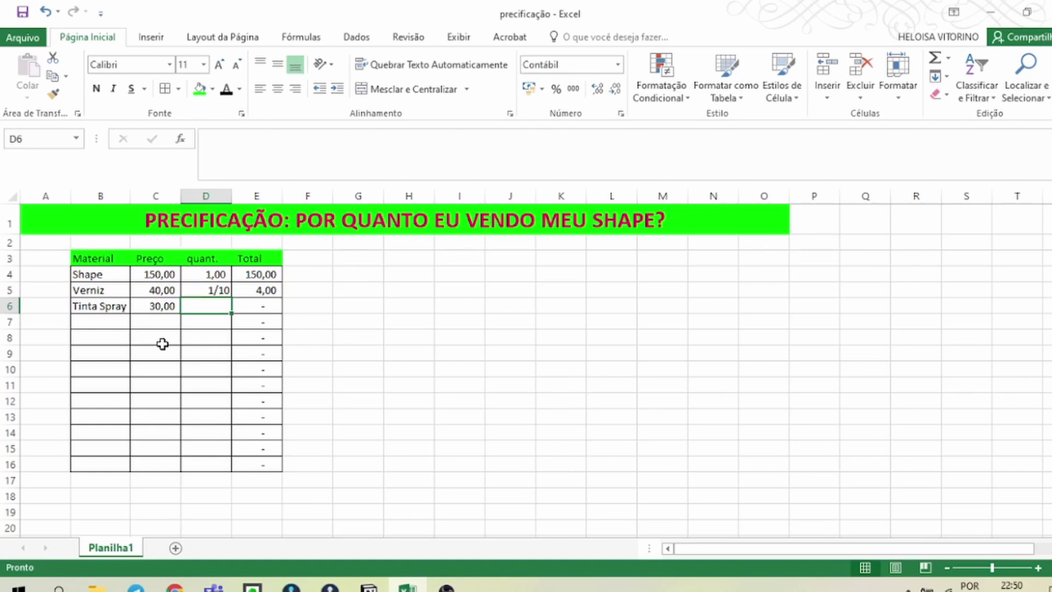
{"action": "type", "text": "1/3"}
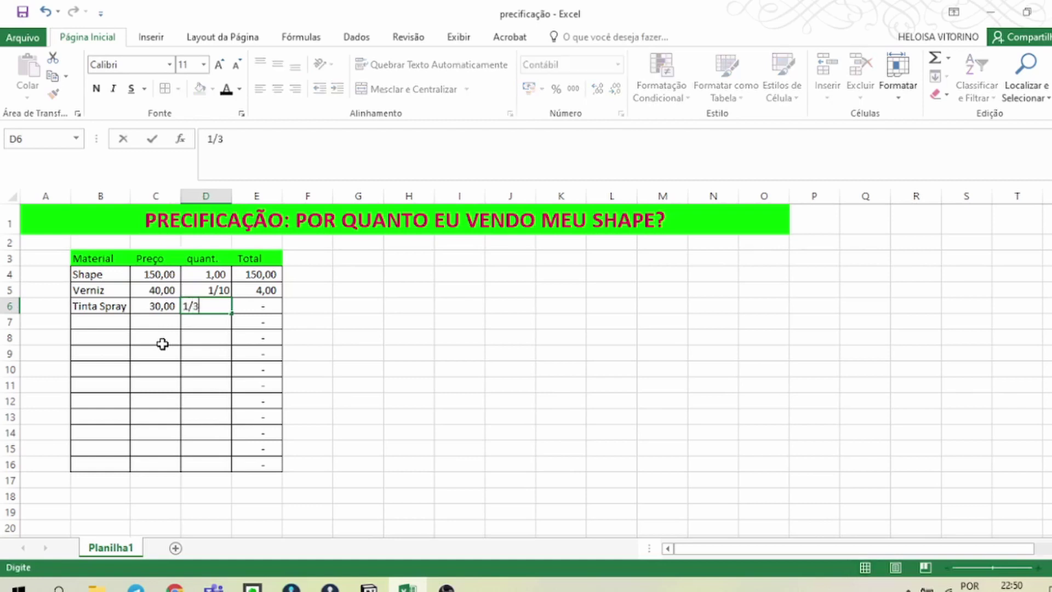
{"action": "key", "text": "Return"}
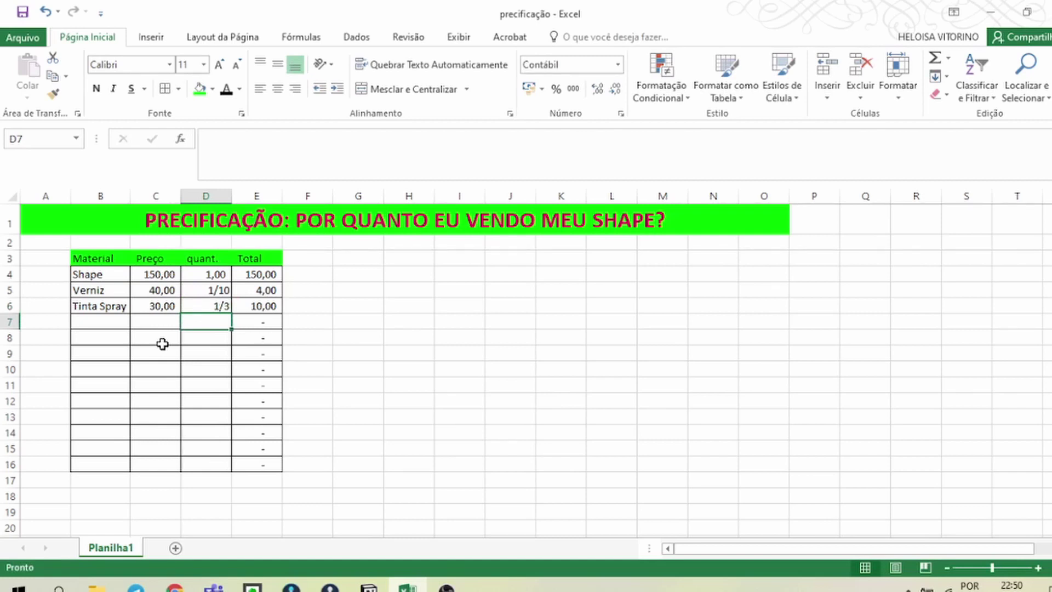
Add Canetas as a material in cell B7 with a price of 30 and a quantity of 2
{"action": "key", "text": "Left"}
{"action": "key", "text": "Left"}
{"action": "type", "text": "Canetas"}
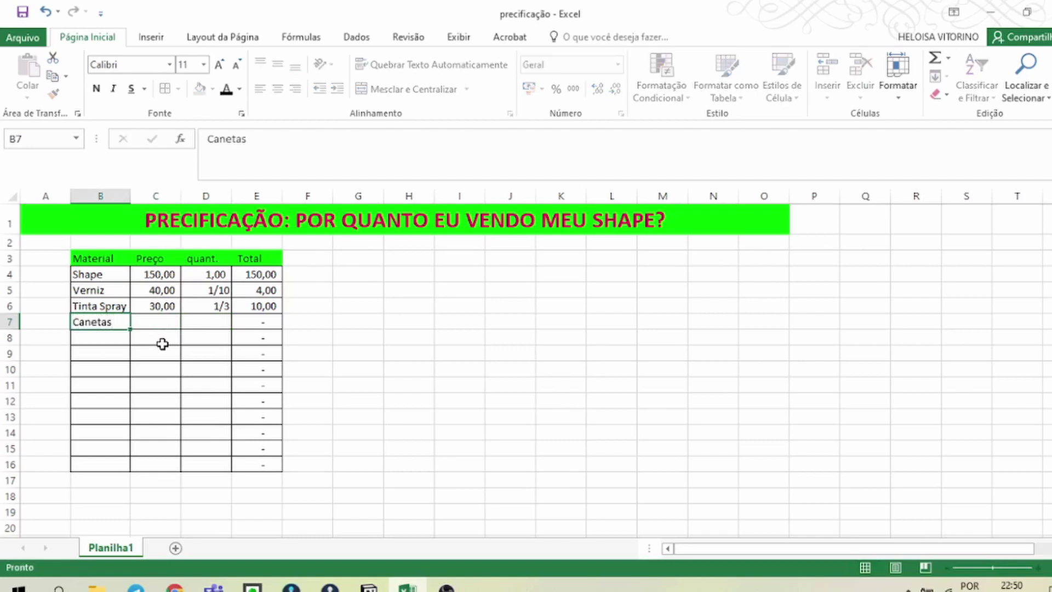
{"action": "key", "text": "Tab"}
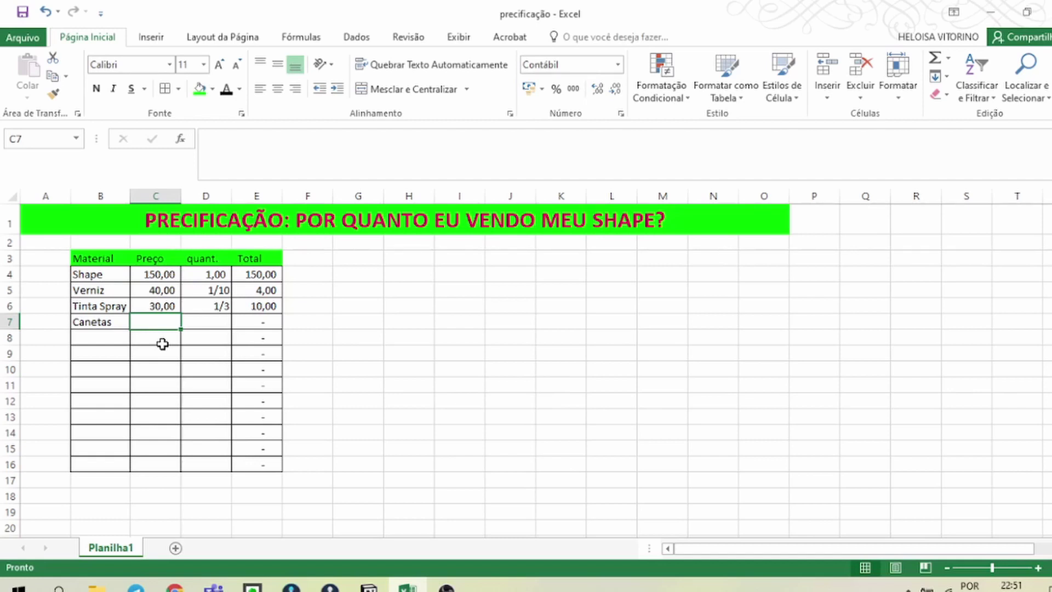
{"action": "type", "text": "30"}
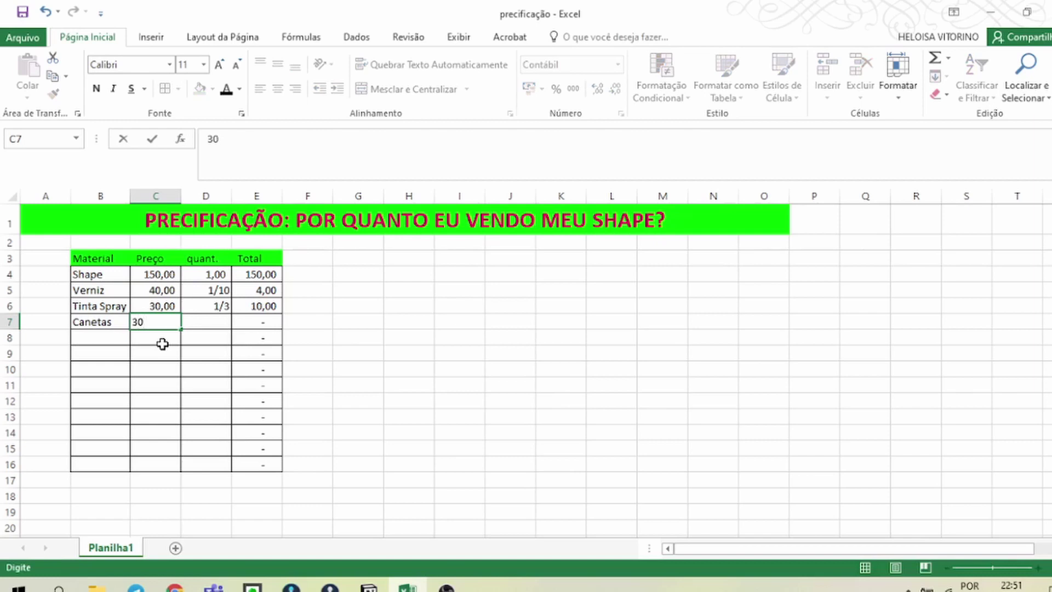
{"action": "key", "text": "Tab"}
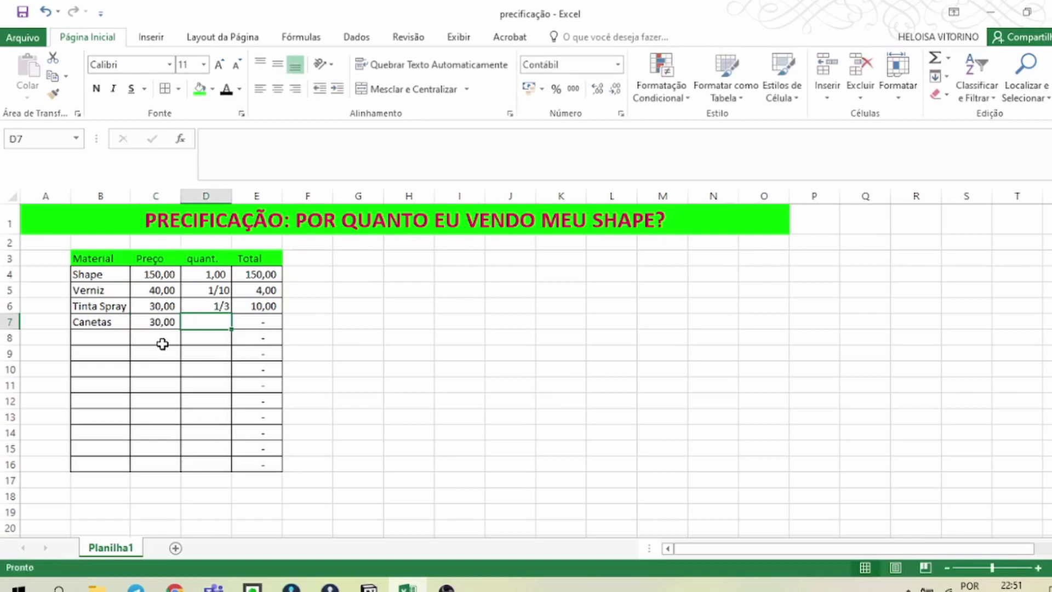
{"action": "type", "text": "2"}
{"action": "key", "text": "Return"}
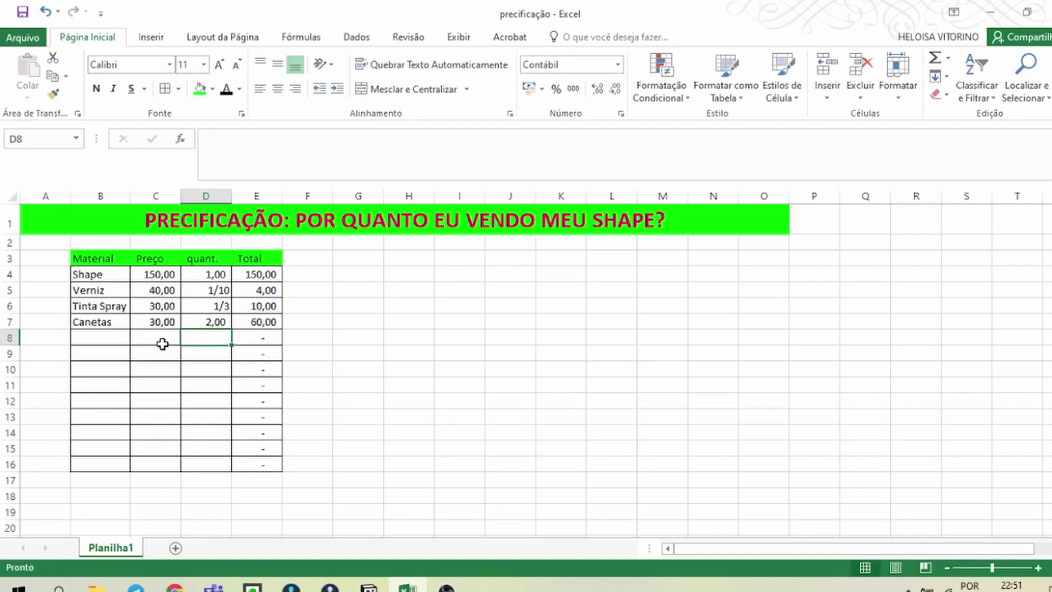
Calculate 30/500 as a scratch formula in cell K6 and clear the cell
{"action": "key", "text": "Left"}
{"action": "key", "text": "Left"}
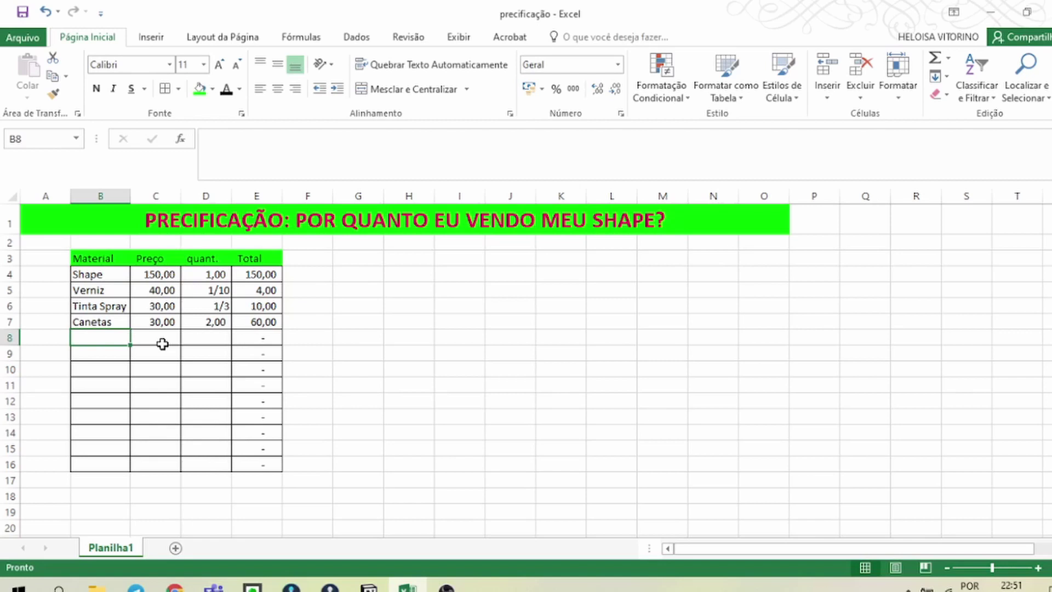
{"action": "left_click", "coordinate": [545, 309]}
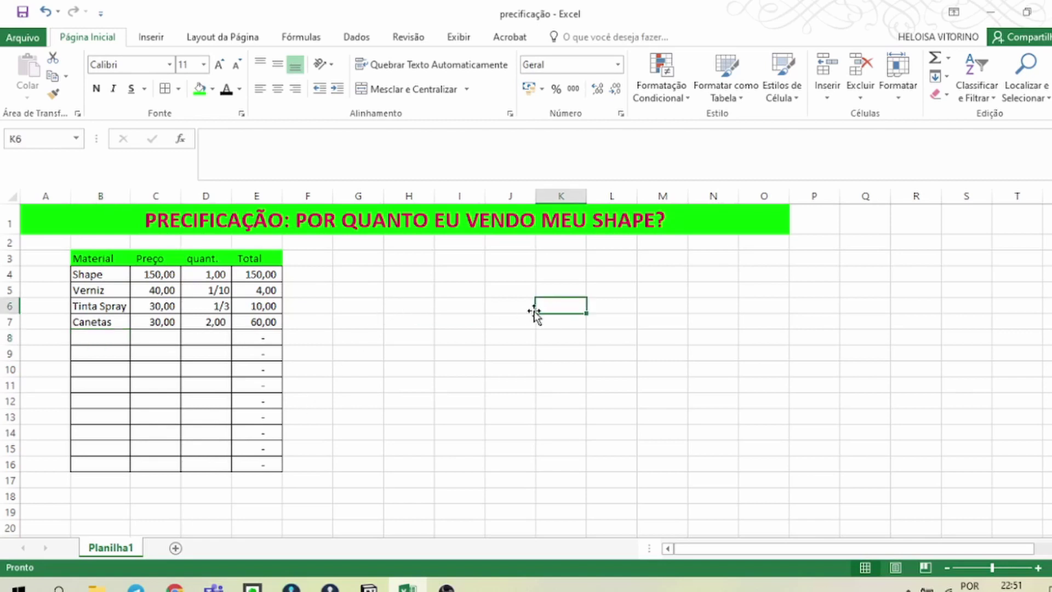
{"action": "type", "text": "="}
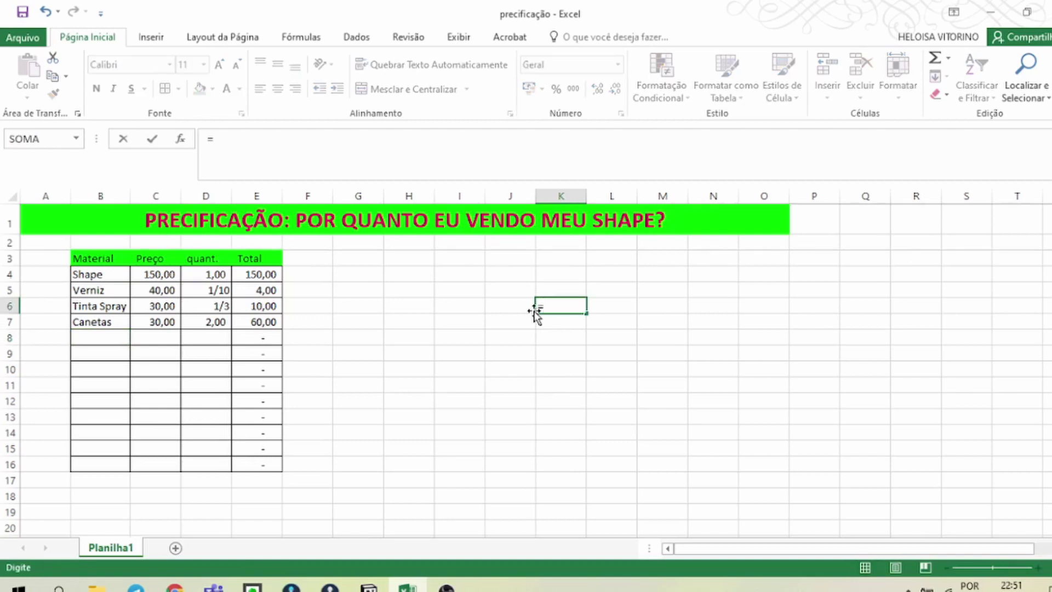
{"action": "type", "text": "30/500"}
{"action": "key", "text": "Return"}
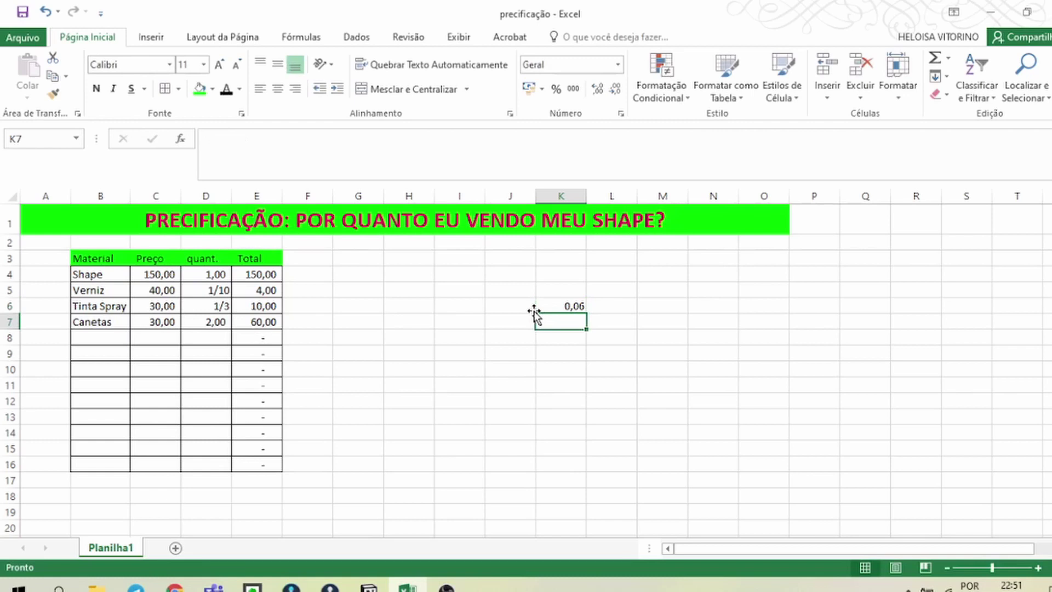
{"action": "left_click", "coordinate": [562, 306]}
{"action": "key", "text": "Delete"}
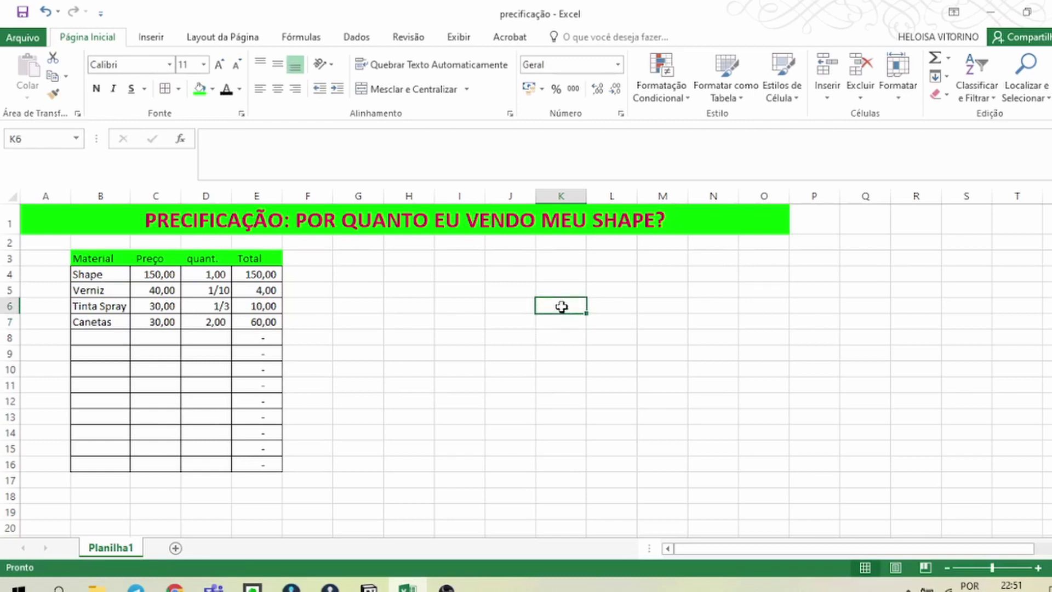
Add "material escritório" as a material in cell B8 and auto-fit column B to its text
{"action": "left_click", "coordinate": [100, 340]}
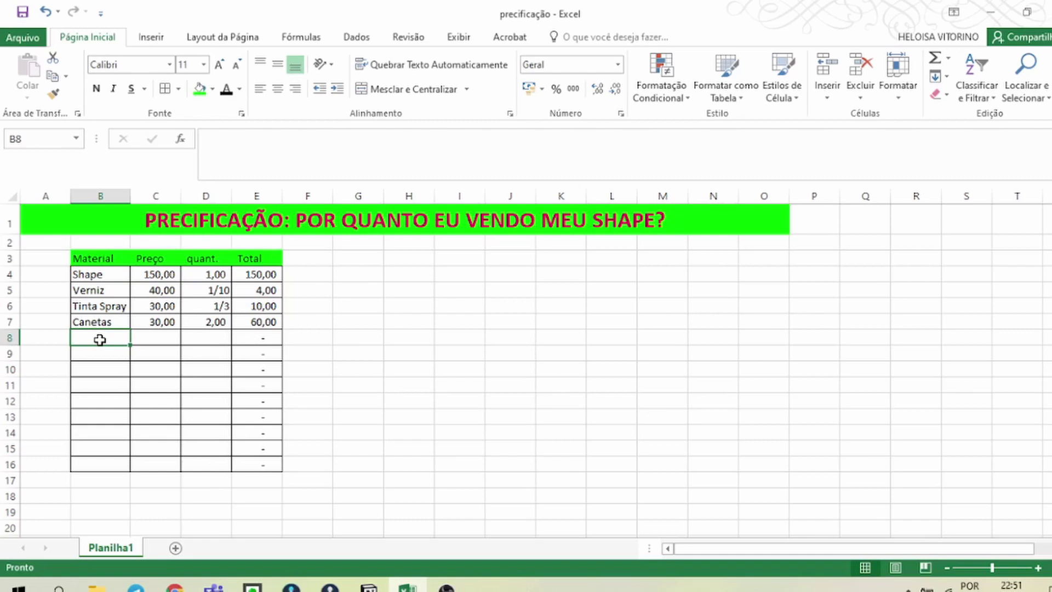
{"action": "type", "text": "materia"}
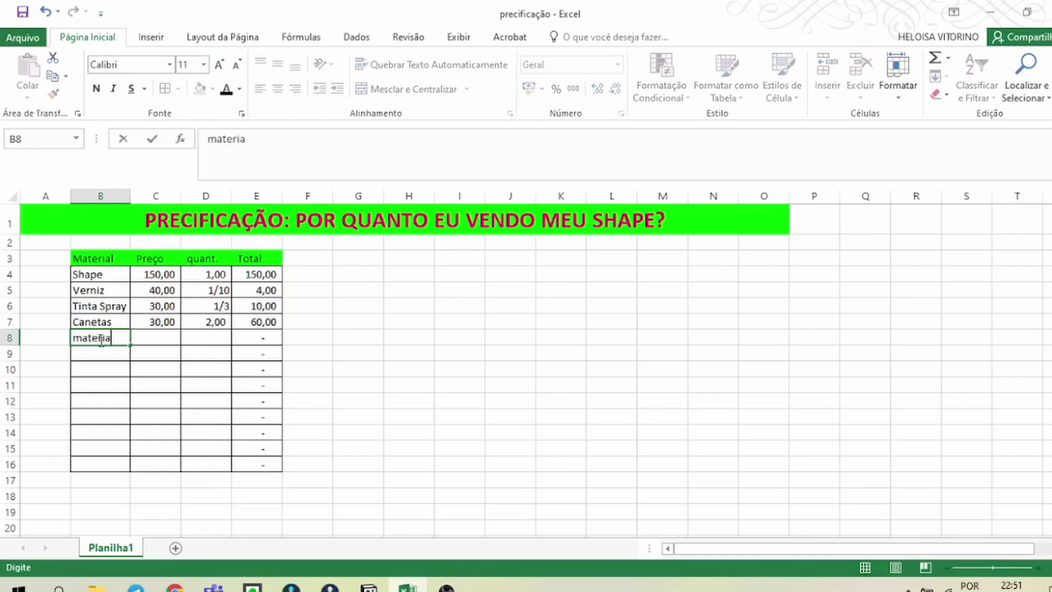
{"action": "type", "text": "l escritório"}
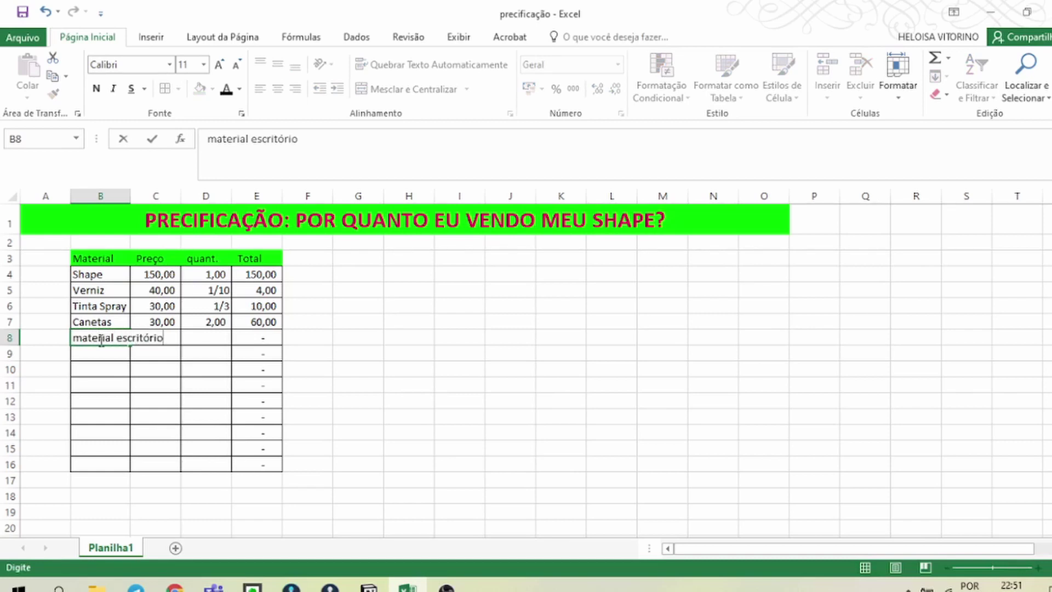
{"action": "key", "text": "Tab"}
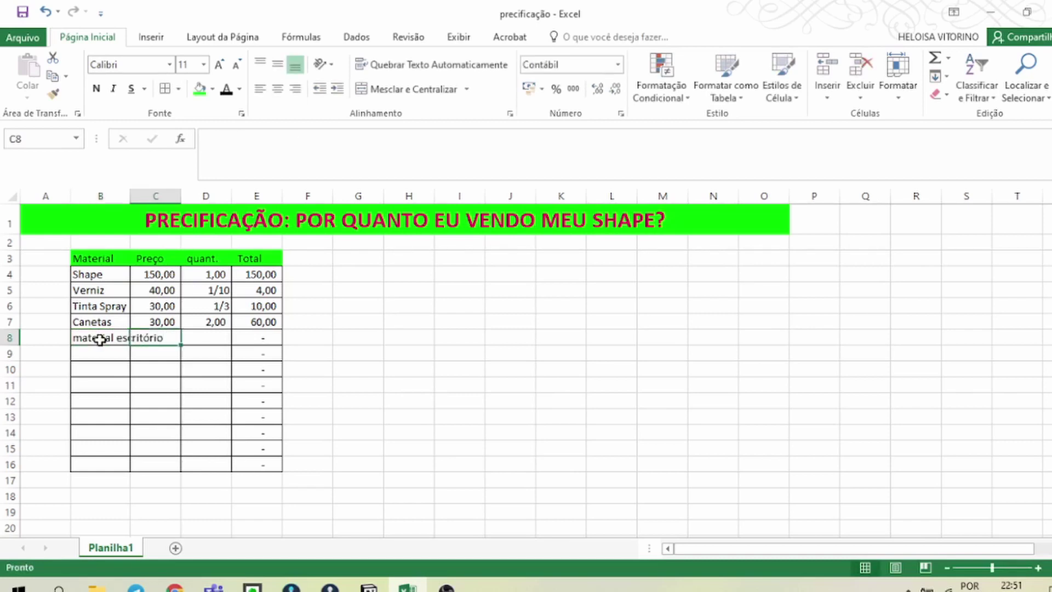
{"action": "double_click", "coordinate": [130, 196]}
Enter a price of 1 in cell C8 and a quantity of 1 in cell D8 for the office material
{"action": "type", "text": "1"}
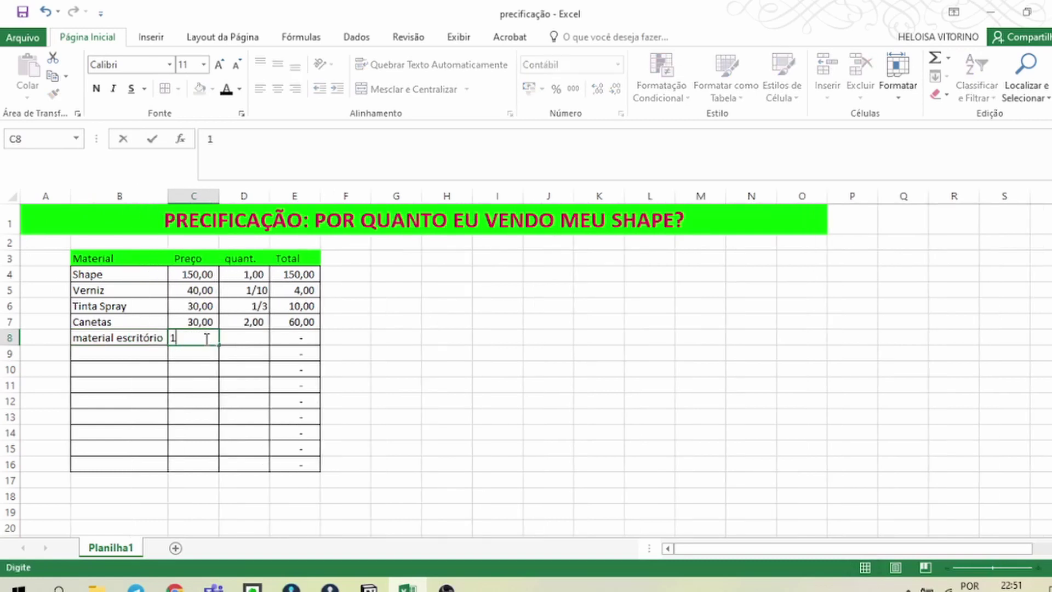
{"action": "key", "text": "Tab"}
{"action": "type", "text": "1"}
{"action": "key", "text": "Tab"}
Add "lixa" as a material in cell B9 with a price of 2,00 and a quantity of 1
{"action": "key", "text": "Down"}
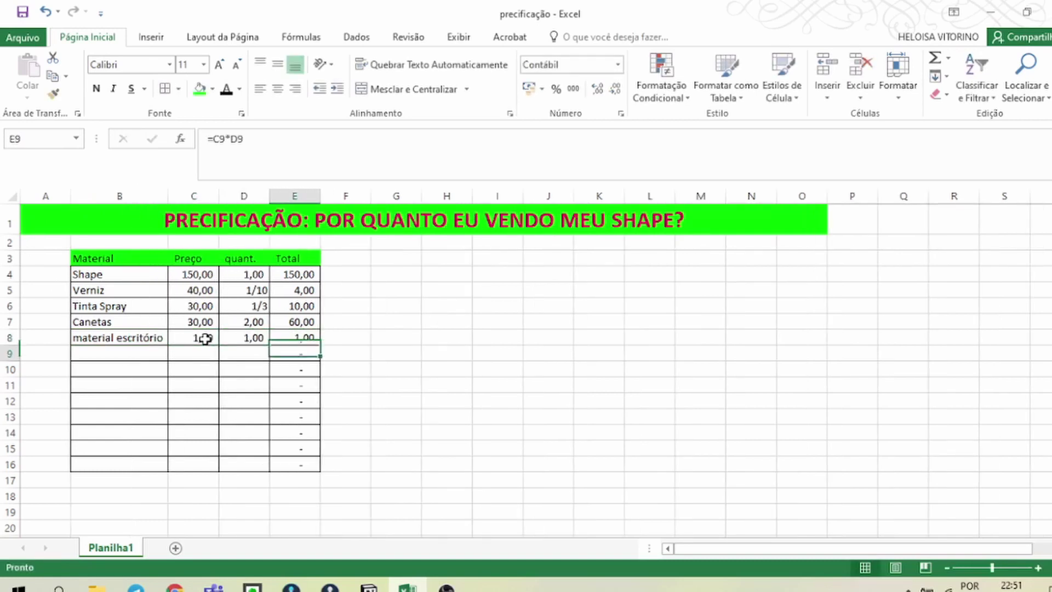
{"action": "key", "text": "Left"}
{"action": "key", "text": "Left"}
{"action": "key", "text": "Left"}
{"action": "key", "text": "Left"}
{"action": "key", "text": "Right"}
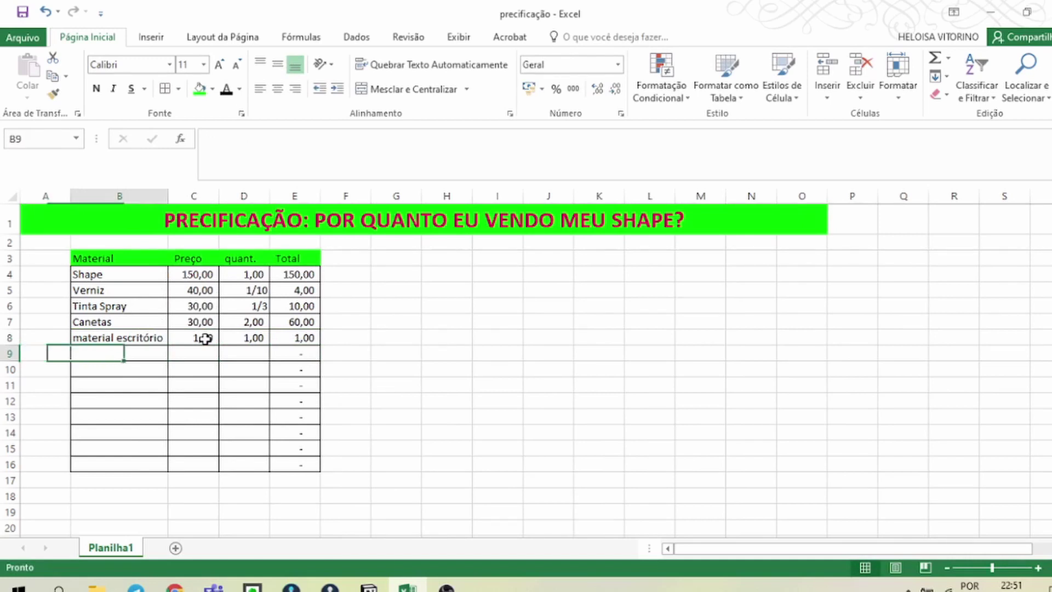
{"action": "type", "text": "lixa"}
{"action": "key", "text": "Tab"}
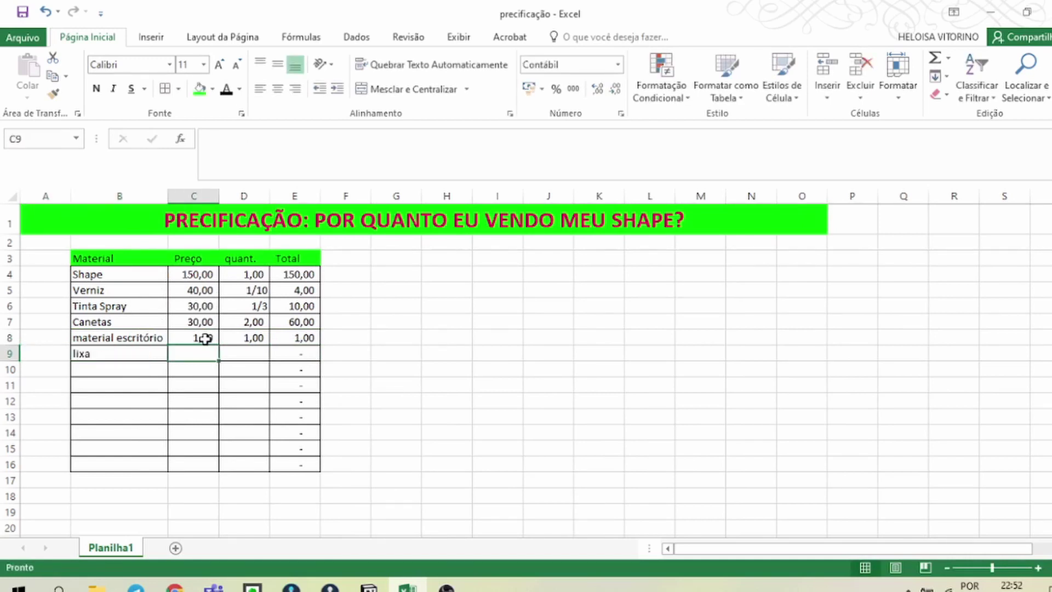
{"action": "type", "text": "2,00"}
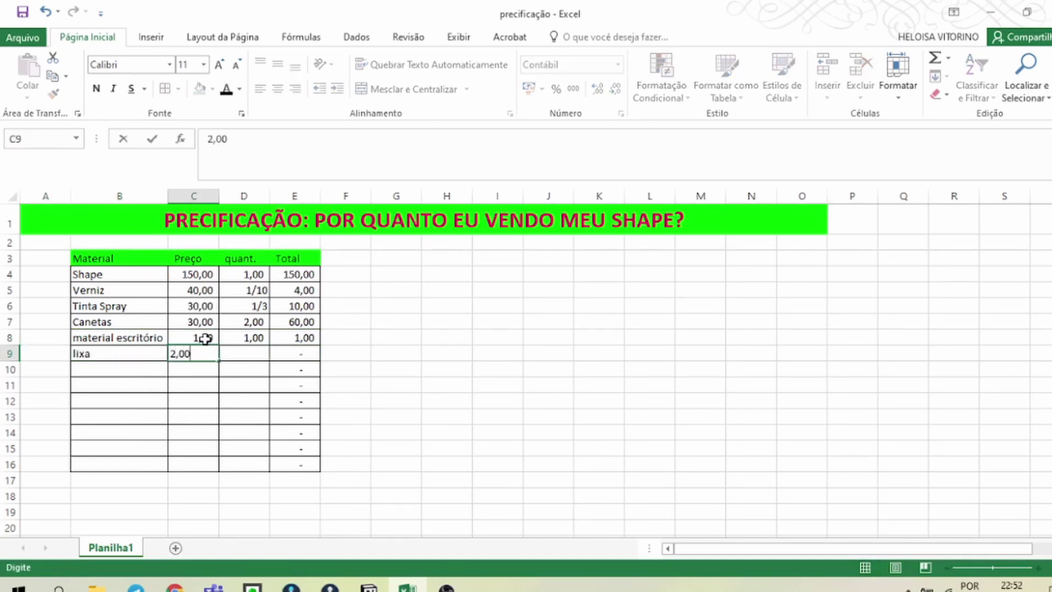
{"action": "key", "text": "Tab"}
{"action": "type", "text": "1"}
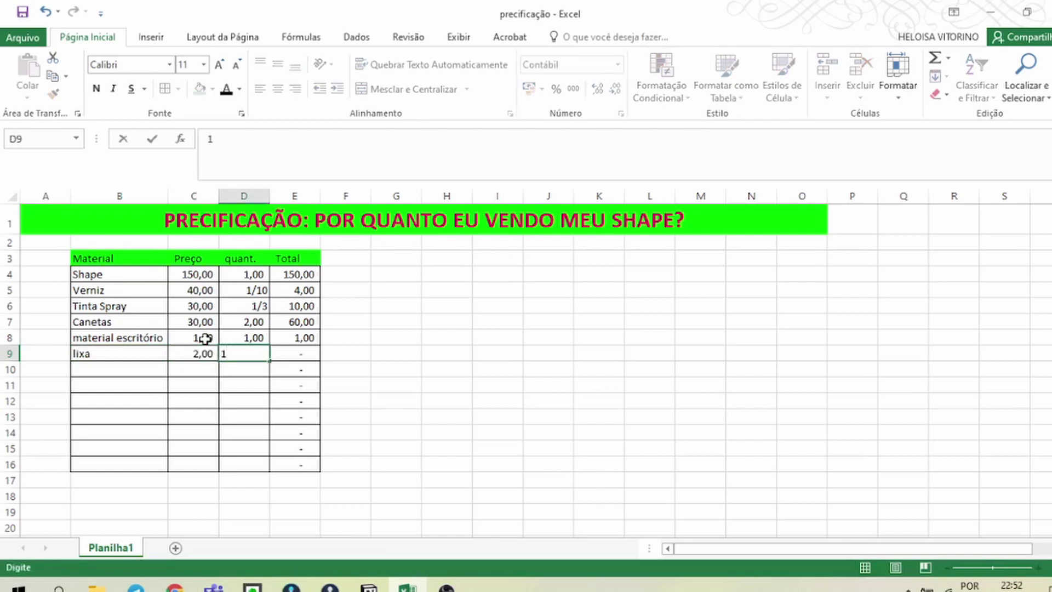
{"action": "key", "text": "Return"}
Delete the unused table cells B10 to E15, shifting the cells below up
{"action": "key", "text": "Home"}
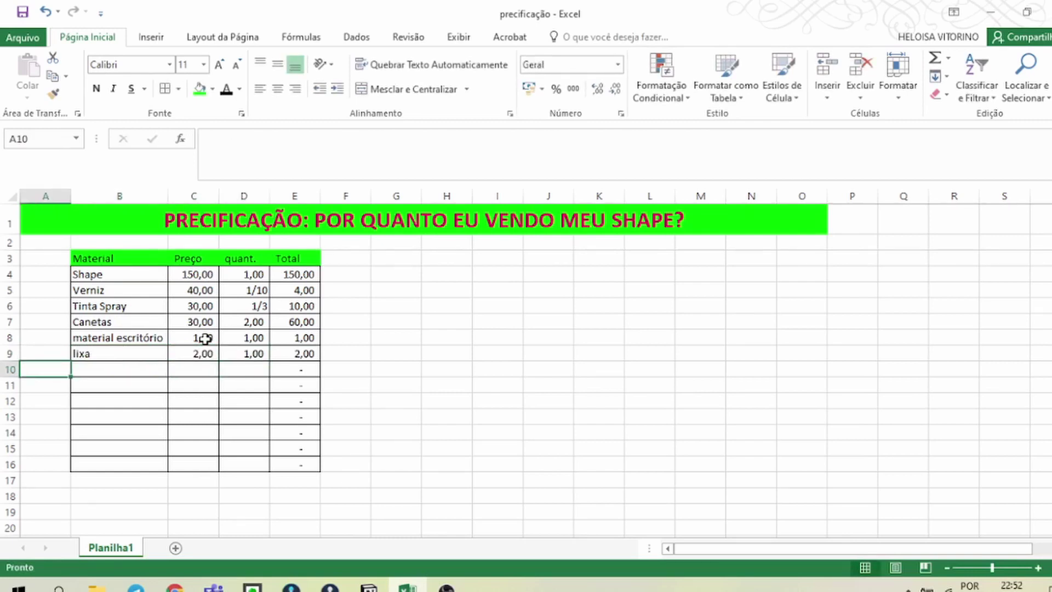
{"action": "key", "text": "Right"}
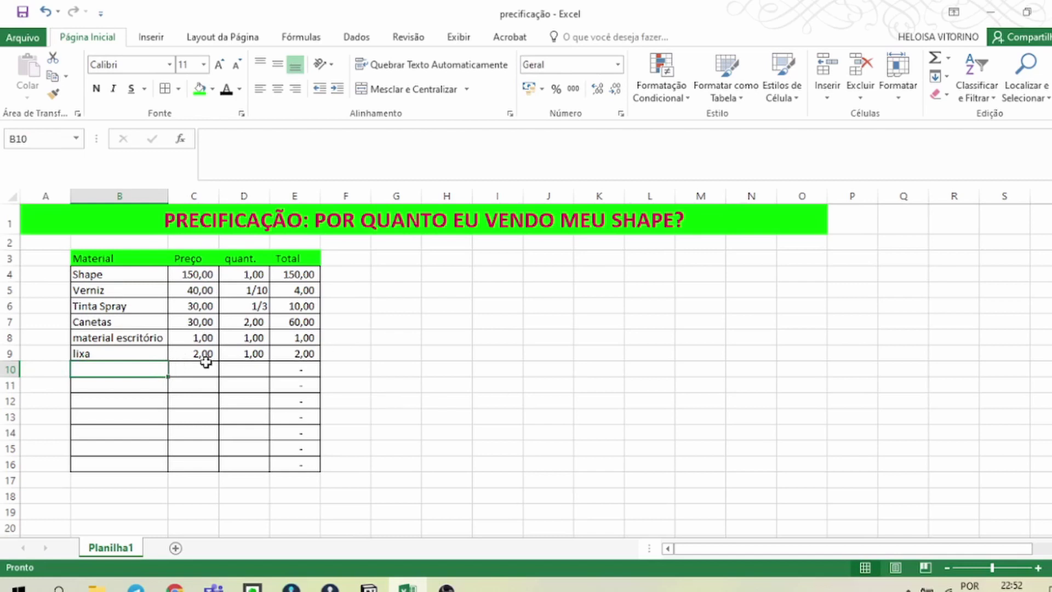
{"action": "left_click_drag", "start_coordinate": [121, 370], "coordinate": [298, 448]}
{"action": "right_click", "coordinate": [292, 416]}
{"action": "left_click", "coordinate": [373, 231]}
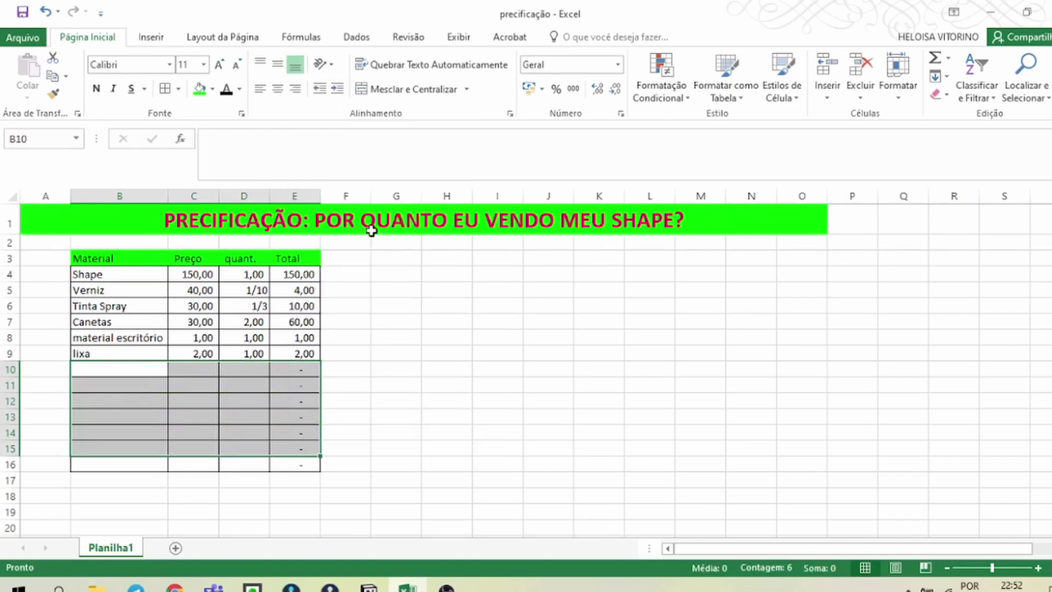
{"action": "left_click", "coordinate": [359, 273]}
{"action": "left_click", "coordinate": [453, 364]}
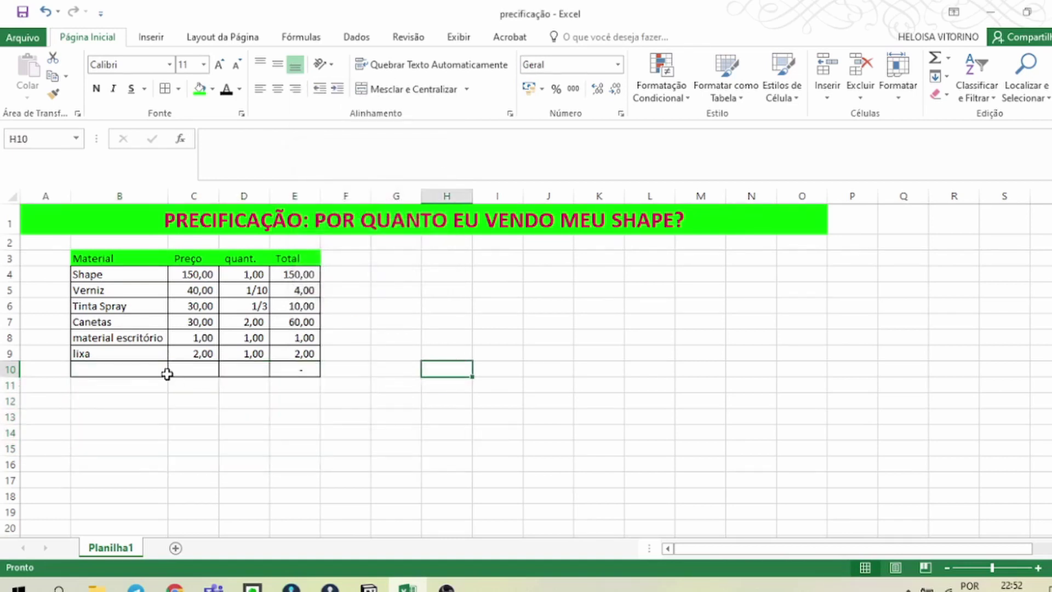
Merge and center cells B10 to D10 and enter the label TOTAL in the merged cell
{"action": "left_click_drag", "start_coordinate": [136, 368], "coordinate": [248, 367]}
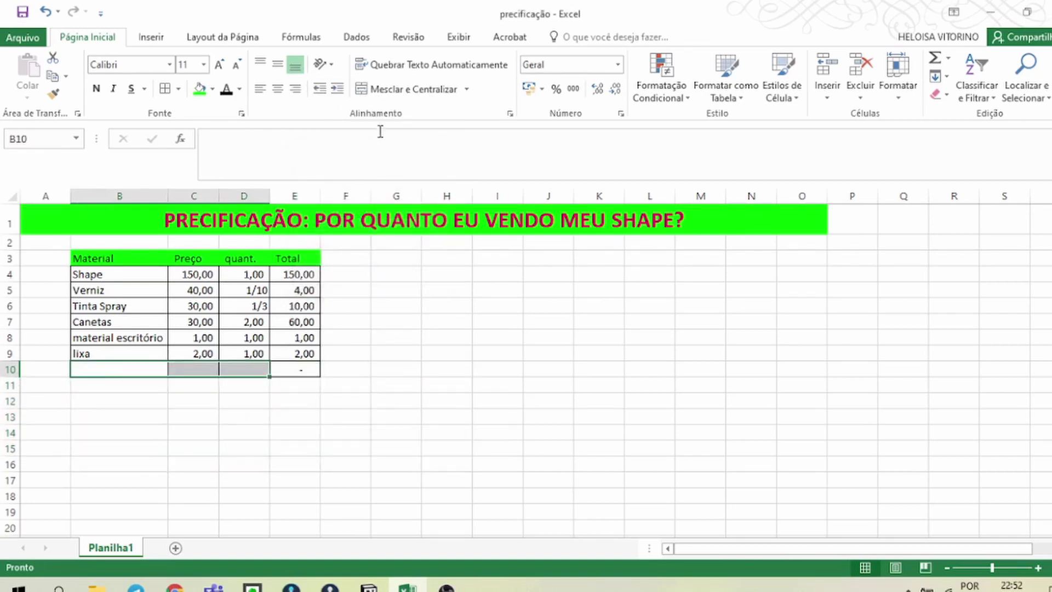
{"action": "left_click", "coordinate": [395, 89]}
{"action": "type", "text": "TOTAL"}
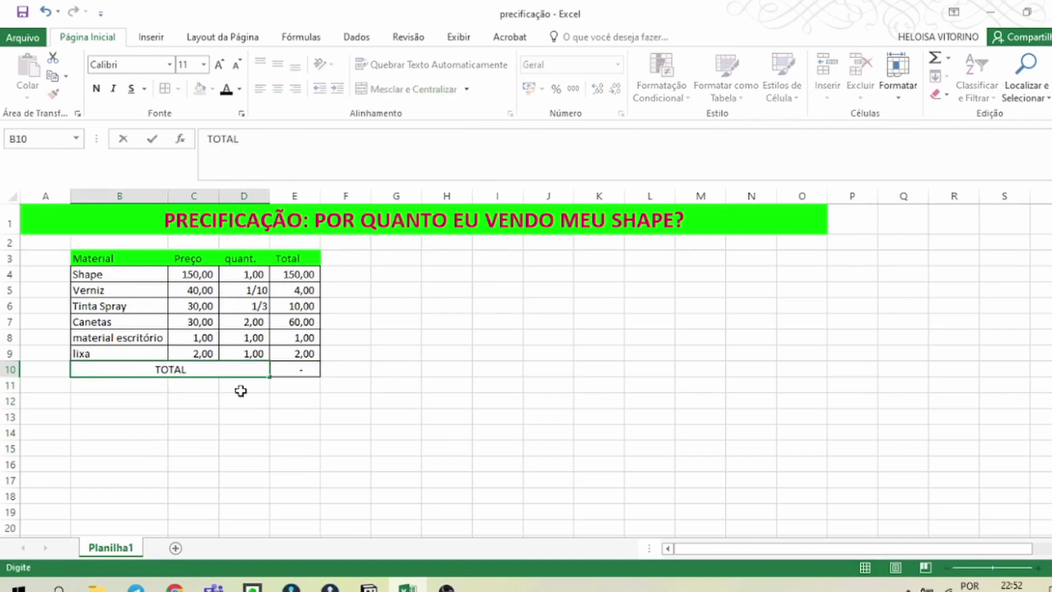
Sum the Total column's material values in cell E10 and slightly narrow column E
{"action": "key", "text": "Tab"}
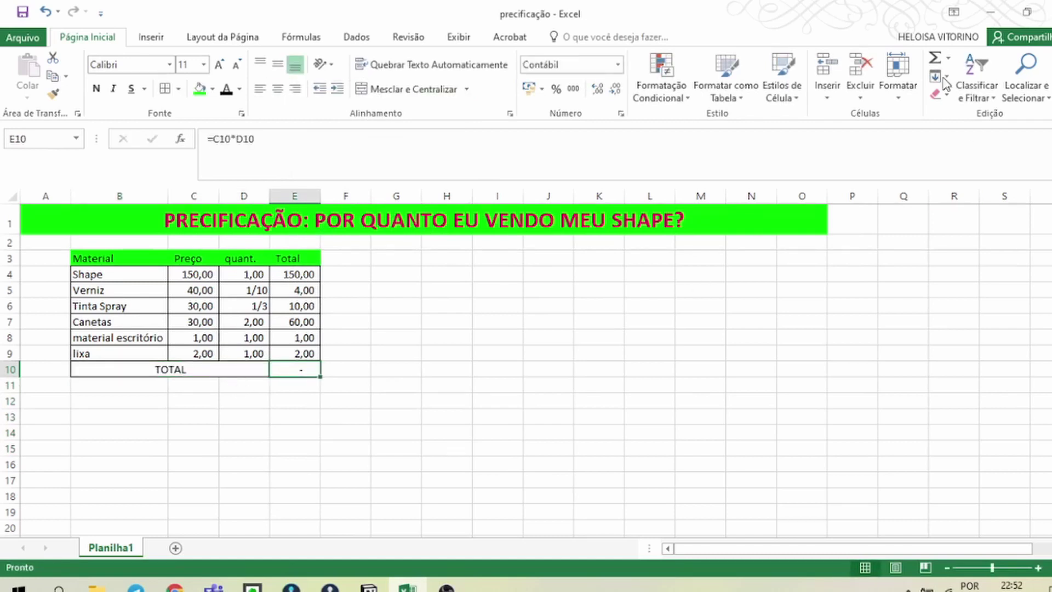
{"action": "left_click", "coordinate": [935, 58]}
{"action": "key", "text": "Return"}
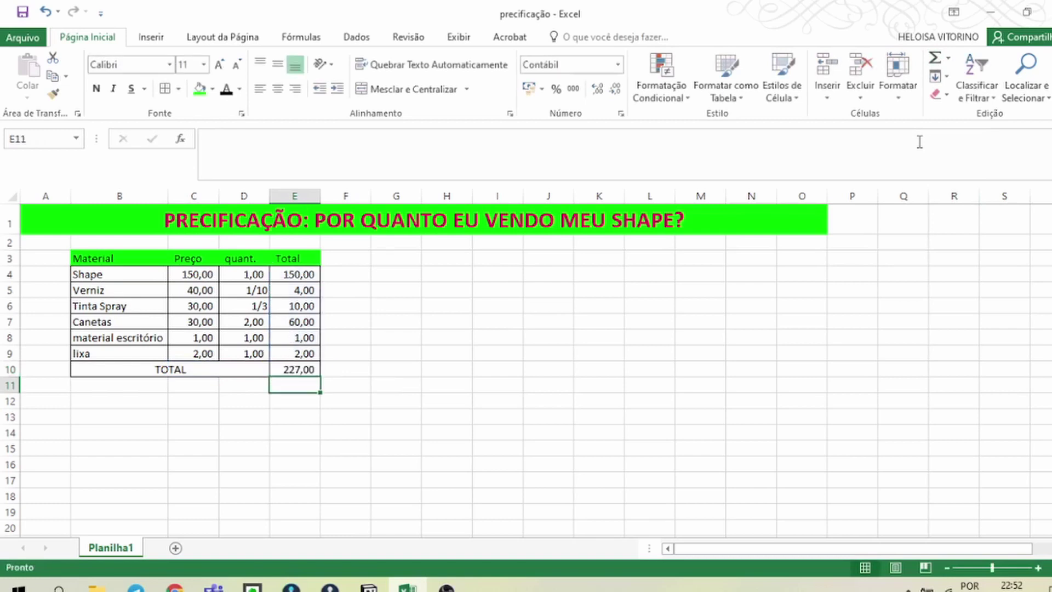
{"action": "left_click_drag", "start_coordinate": [323, 199], "coordinate": [316, 200]}
{"action": "left_click", "coordinate": [435, 368]}
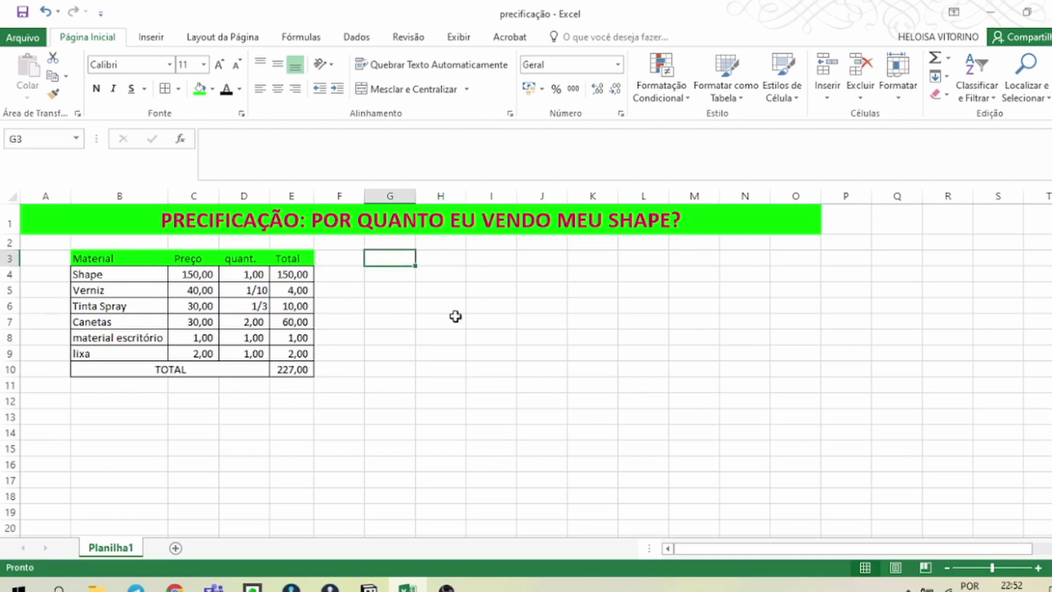
Enter the heading "Horas de trabalho" in cell G3
{"action": "left_click", "coordinate": [390, 258]}
{"action": "type", "text": "hORAS"}
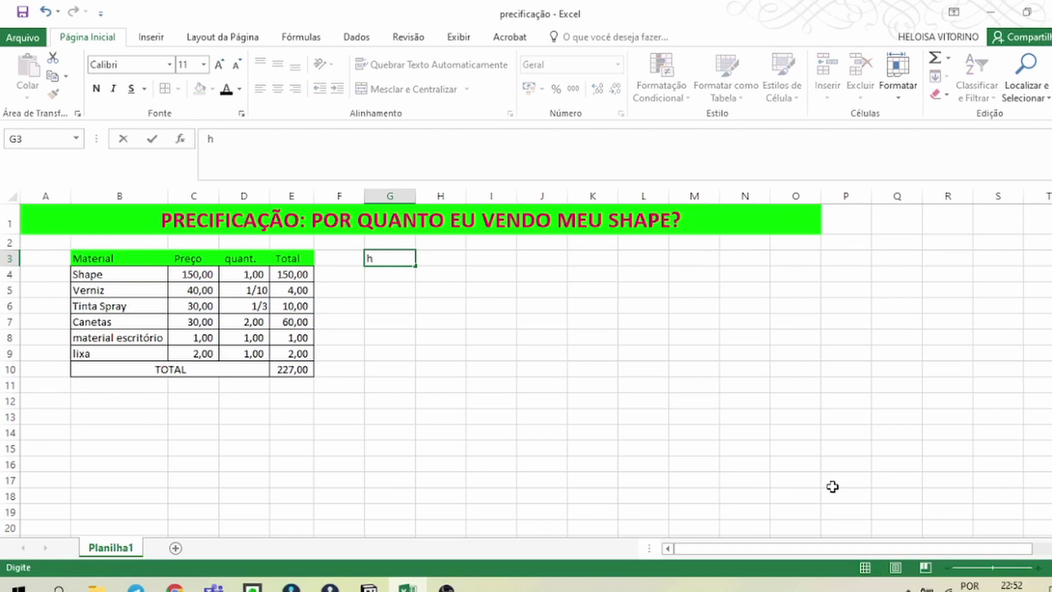
{"action": "key", "text": "BackSpace"}
{"action": "key", "text": "BackSpace"}
{"action": "key", "text": "BackSpace"}
{"action": "key", "text": "BackSpace"}
{"action": "key", "text": "BackSpace"}
{"action": "type", "text": "Horas de tra"}
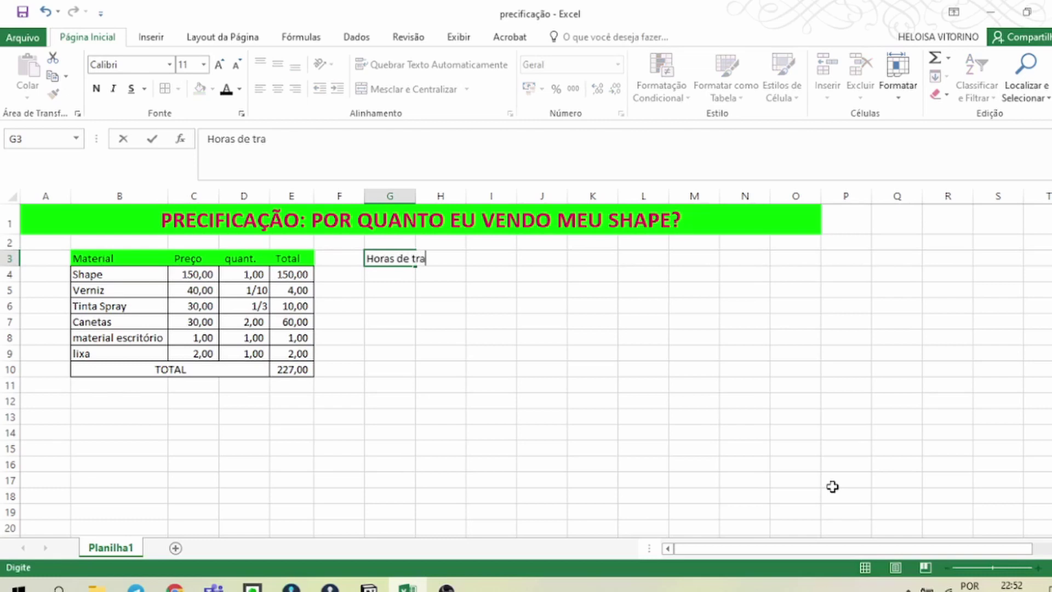
{"action": "type", "text": "balham"}
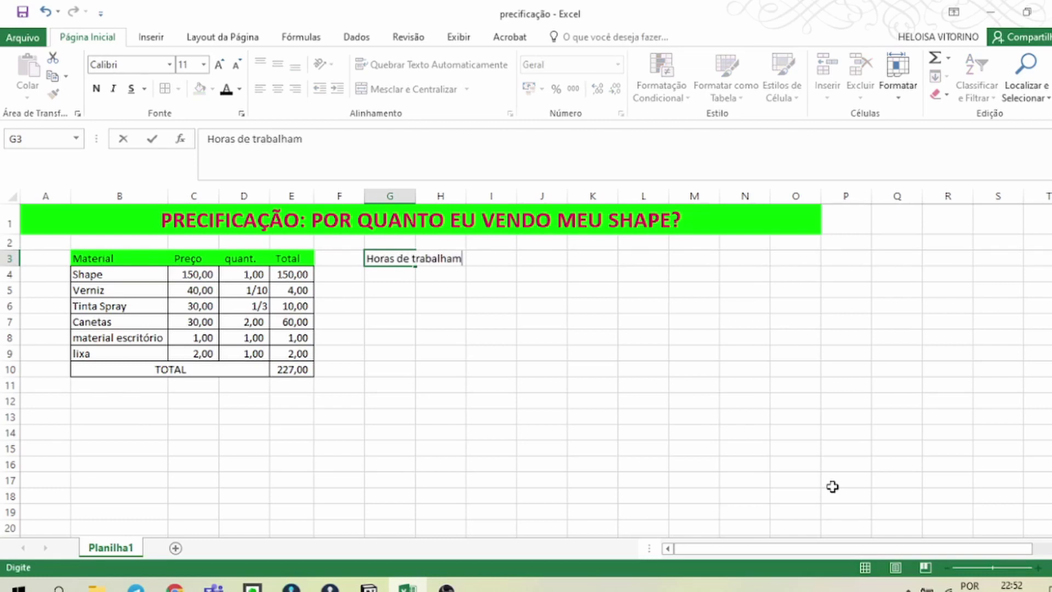
{"action": "key", "text": "Return"}
{"action": "key", "text": "Up"}
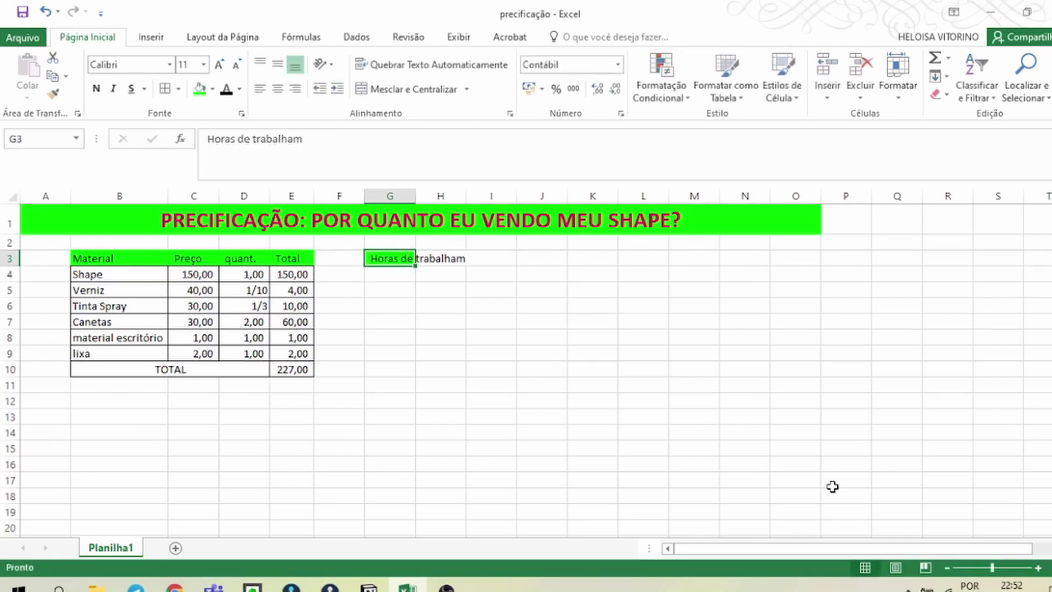
{"action": "left_click_drag", "start_coordinate": [287, 139], "coordinate": [345, 138]}
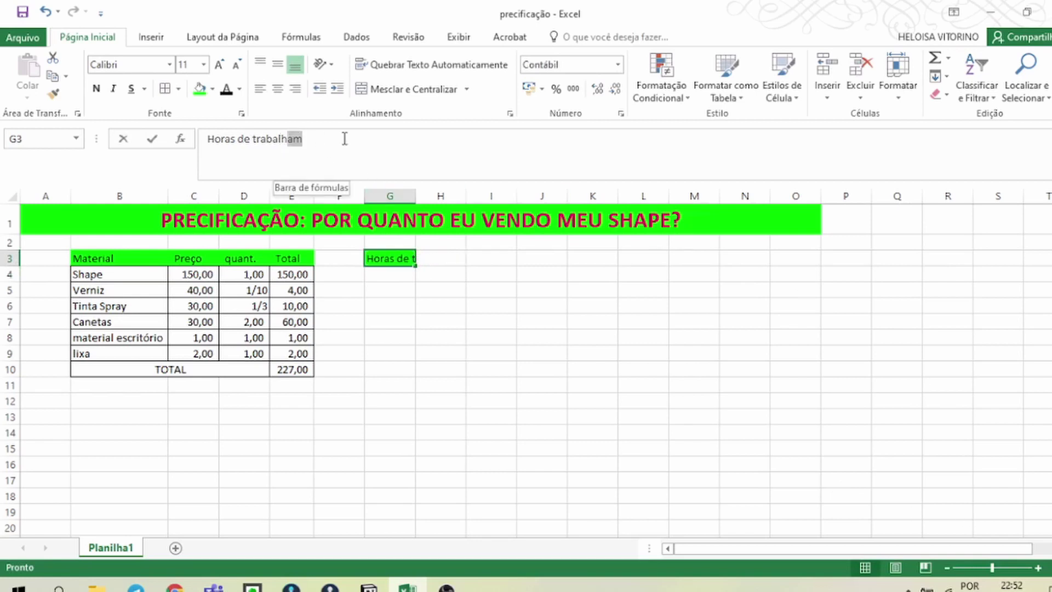
{"action": "type", "text": "o"}
{"action": "key", "text": "Return"}
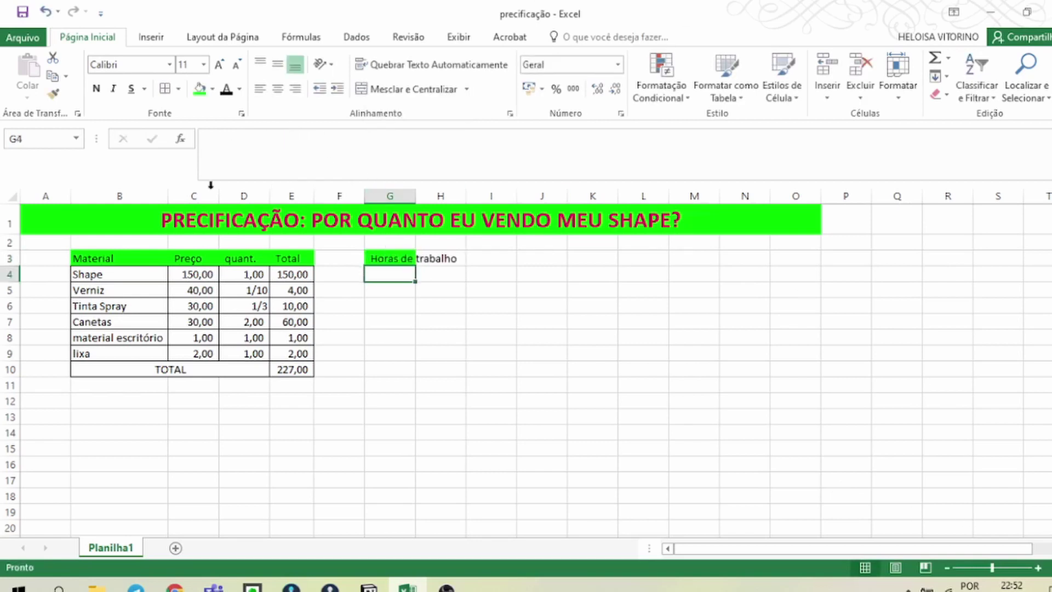
Widen column G so that the "Horas de trabalho" heading fits inside its cell
{"action": "left_click_drag", "start_coordinate": [415, 193], "coordinate": [467, 193]}
{"action": "left_click", "coordinate": [454, 289]}
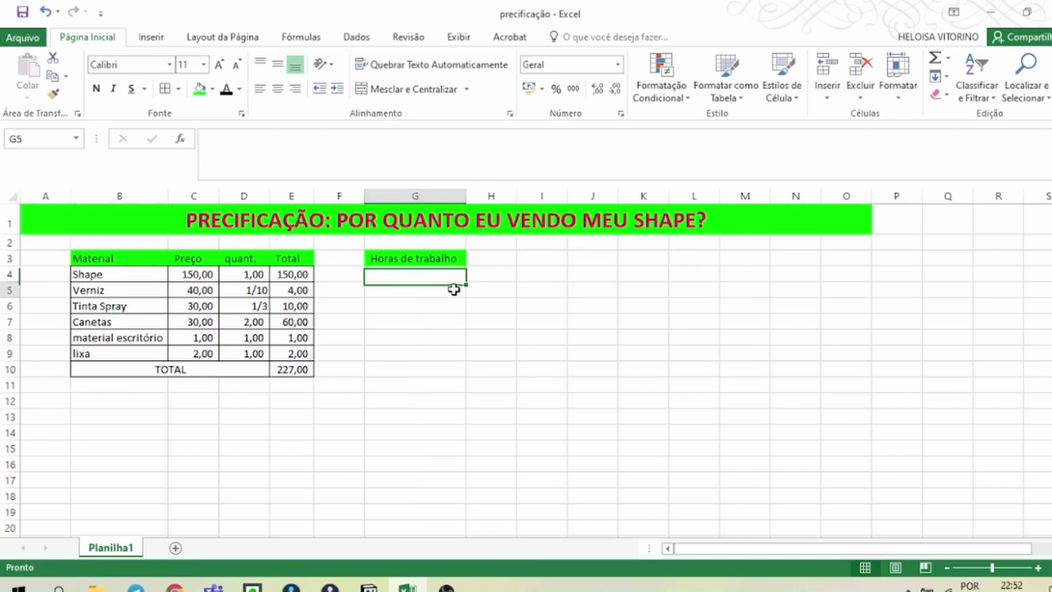
{"action": "key", "text": "ctrl+z"}
{"action": "key", "text": "ctrl+y"}
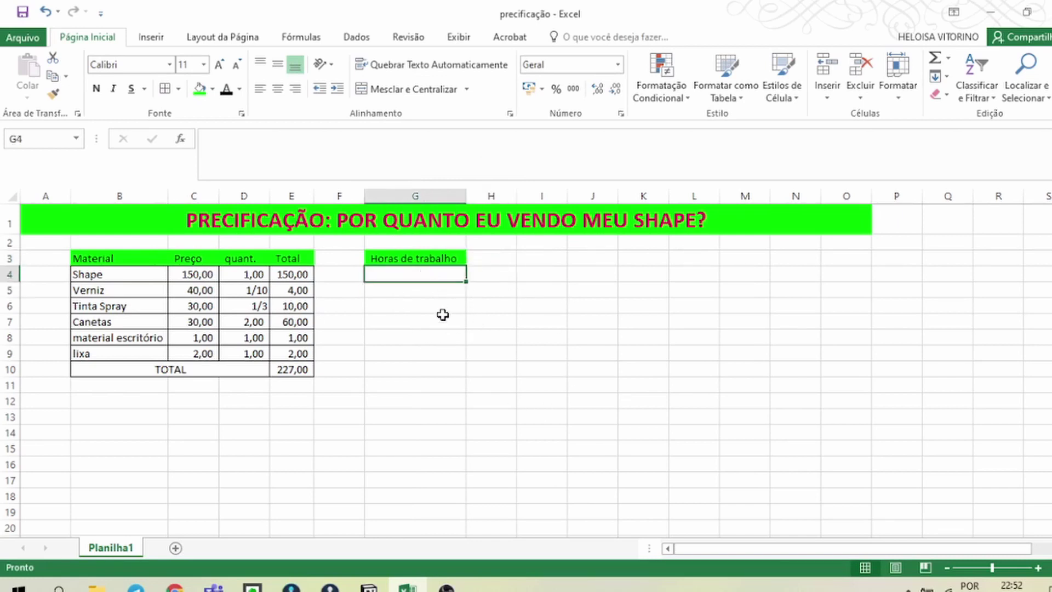
Enter the label "Salário" in G4 and 3000 in G5, formatting the amount with a thousands separator and two decimals
{"action": "left_click", "coordinate": [495, 274]}
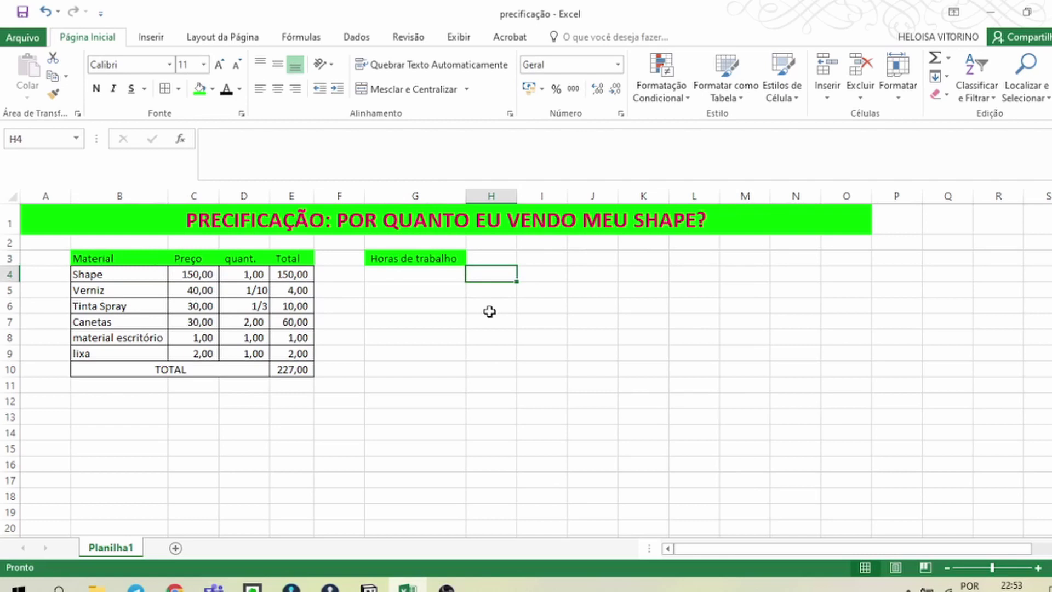
{"action": "left_click", "coordinate": [444, 278]}
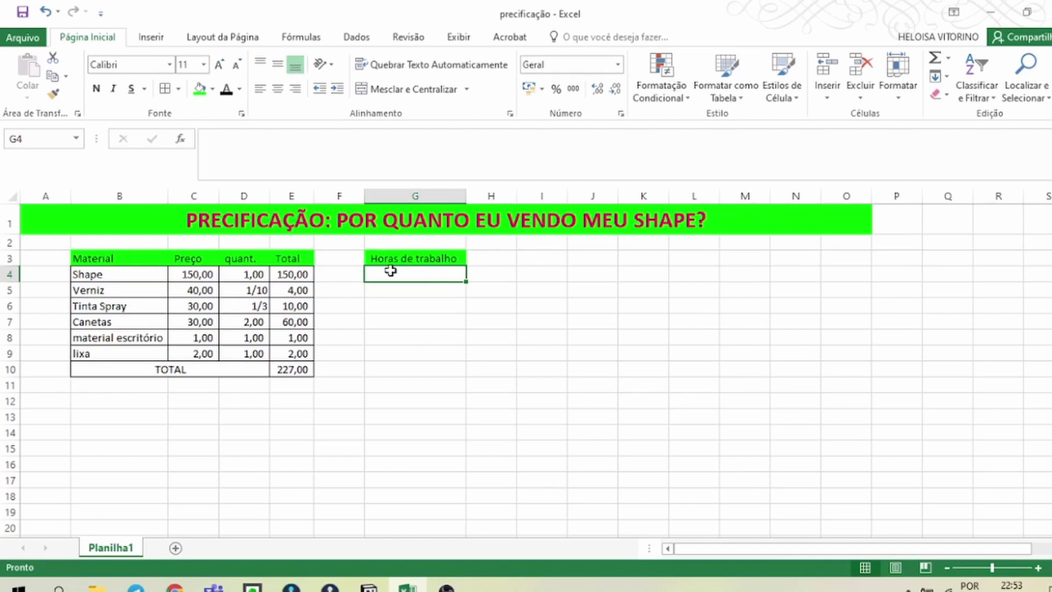
{"action": "type", "text": "3000"}
{"action": "key", "text": "Return"}
{"action": "type", "text": "Salária"}
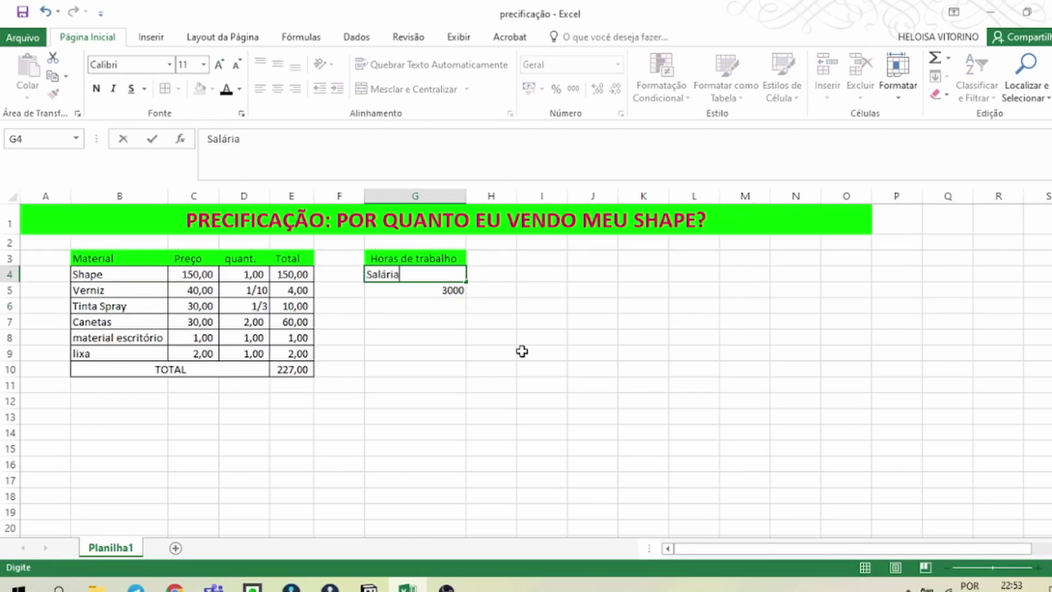
{"action": "key", "text": "Return"}
{"action": "key", "text": "alt"}
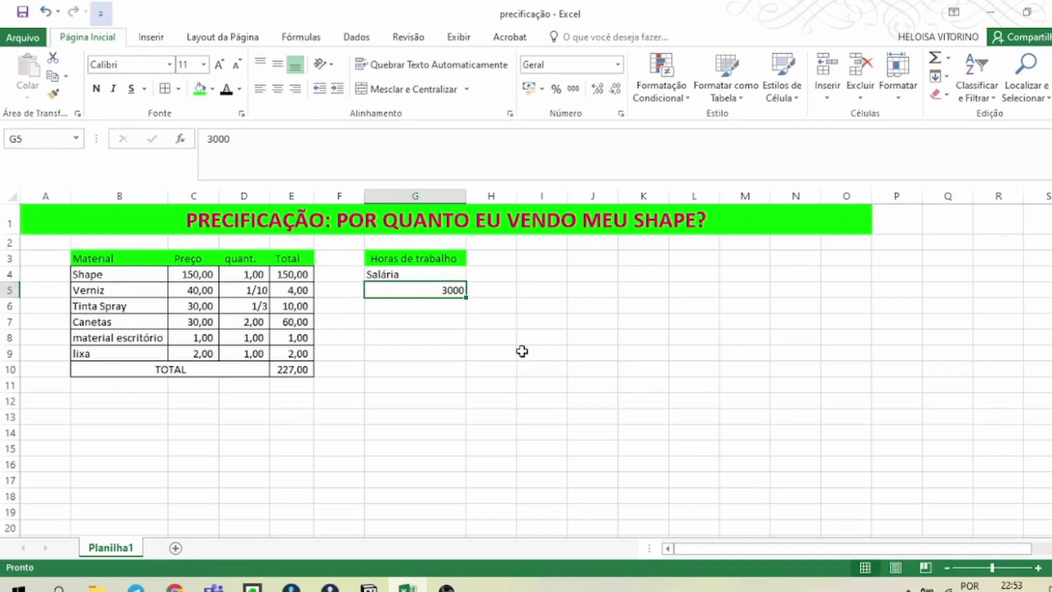
{"action": "left_click", "coordinate": [452, 273]}
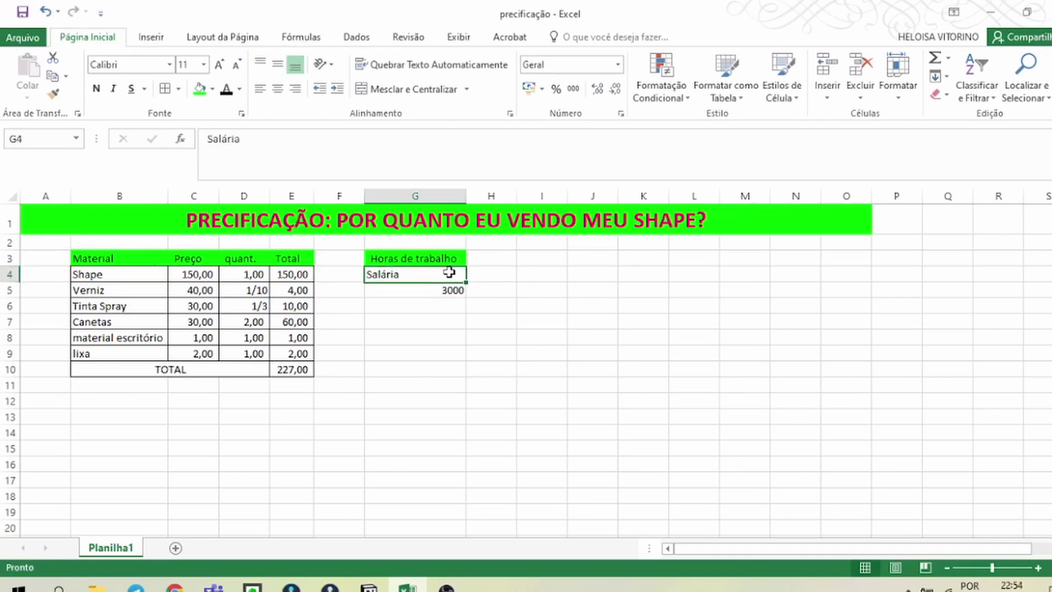
{"action": "type", "text": "Sal"}
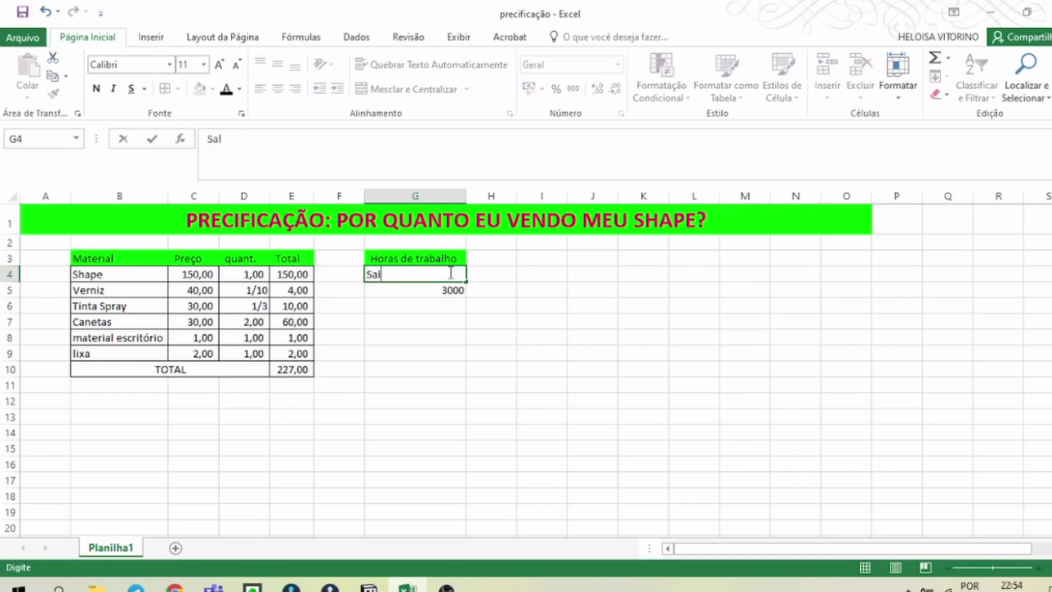
{"action": "type", "text": "ário"}
{"action": "key", "text": "Return"}
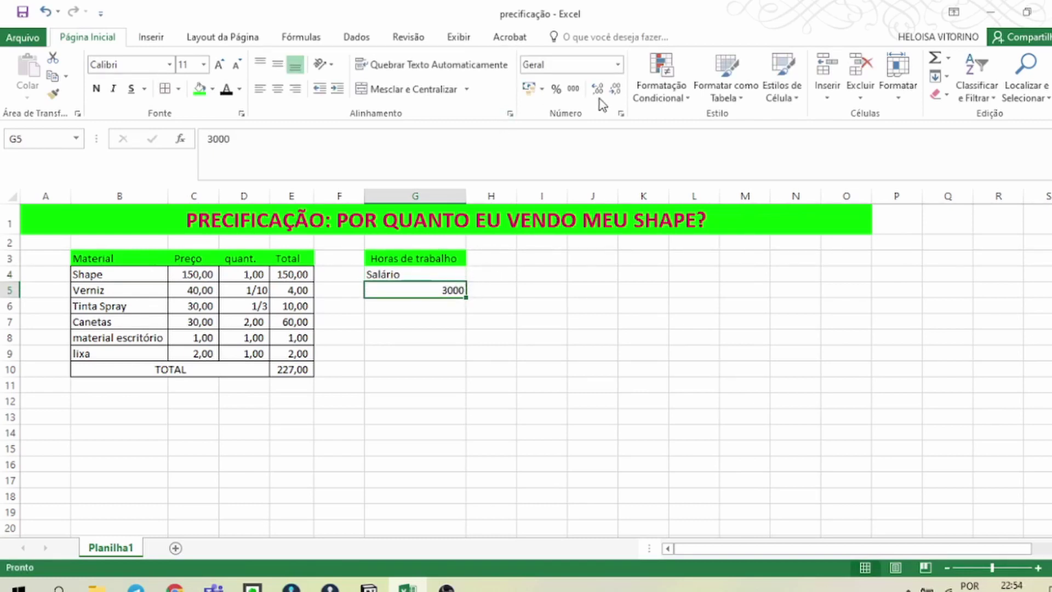
{"action": "left_click", "coordinate": [573, 89]}
Calculate the monthly working hours in empty cell L4 with the formula =8*22
{"action": "left_click", "coordinate": [504, 274]}
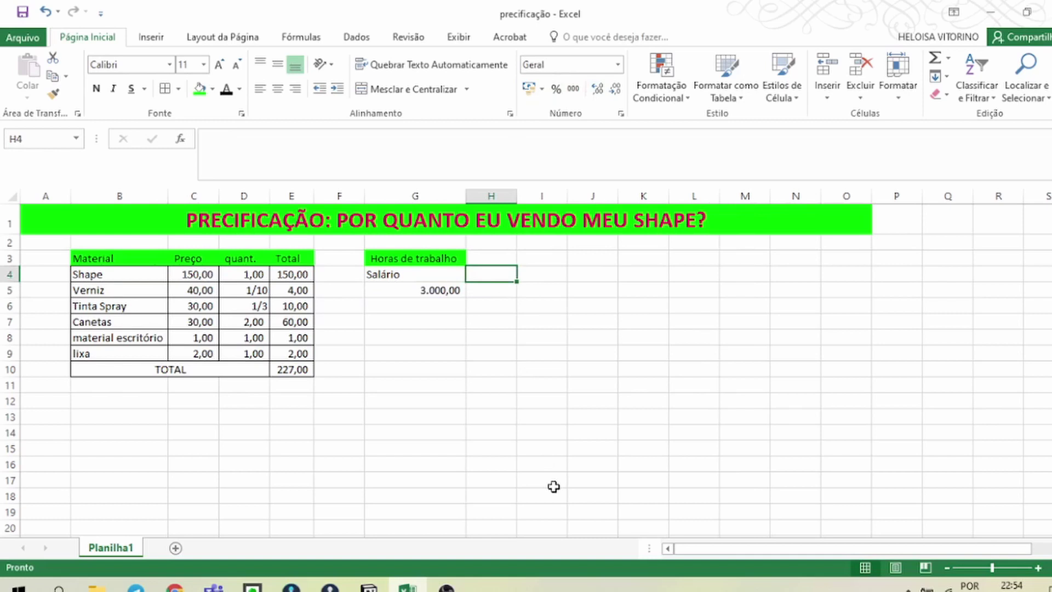
{"action": "left_click", "coordinate": [504, 291]}
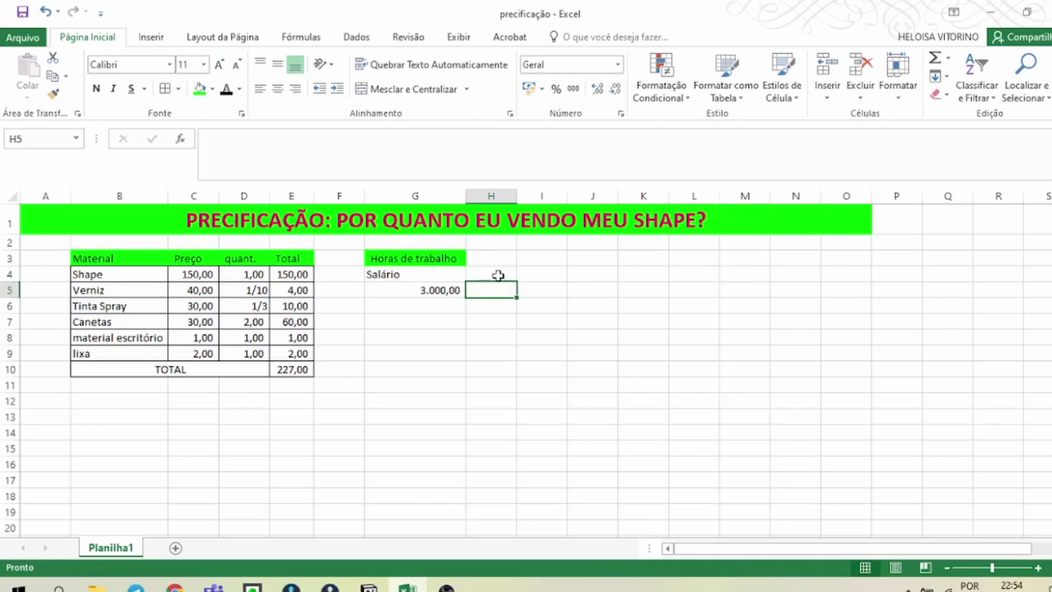
{"action": "left_click", "coordinate": [681, 273]}
{"action": "type", "text": "=8*22"}
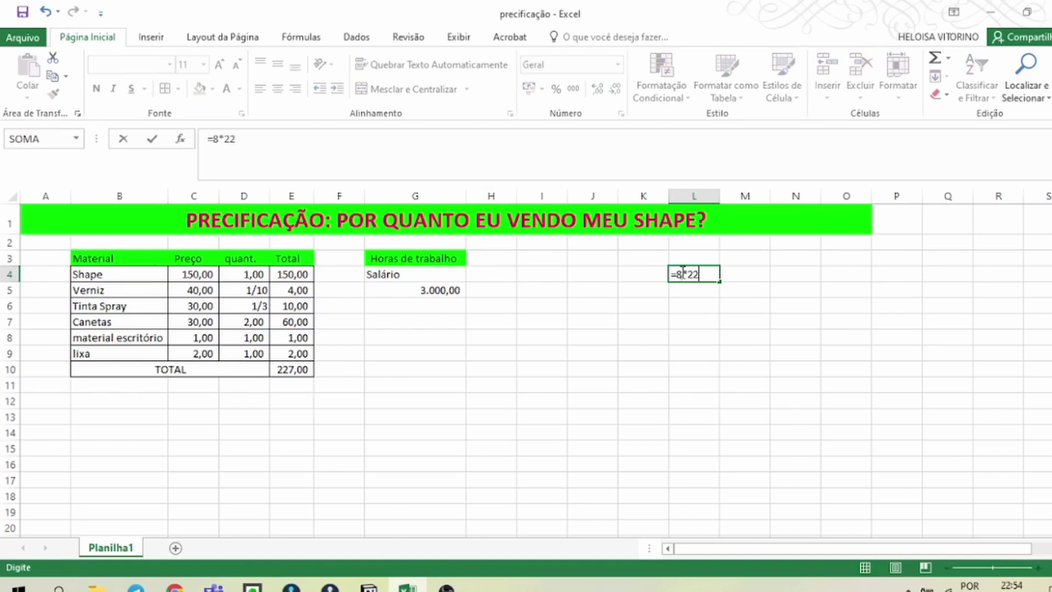
{"action": "key", "text": "Return"}
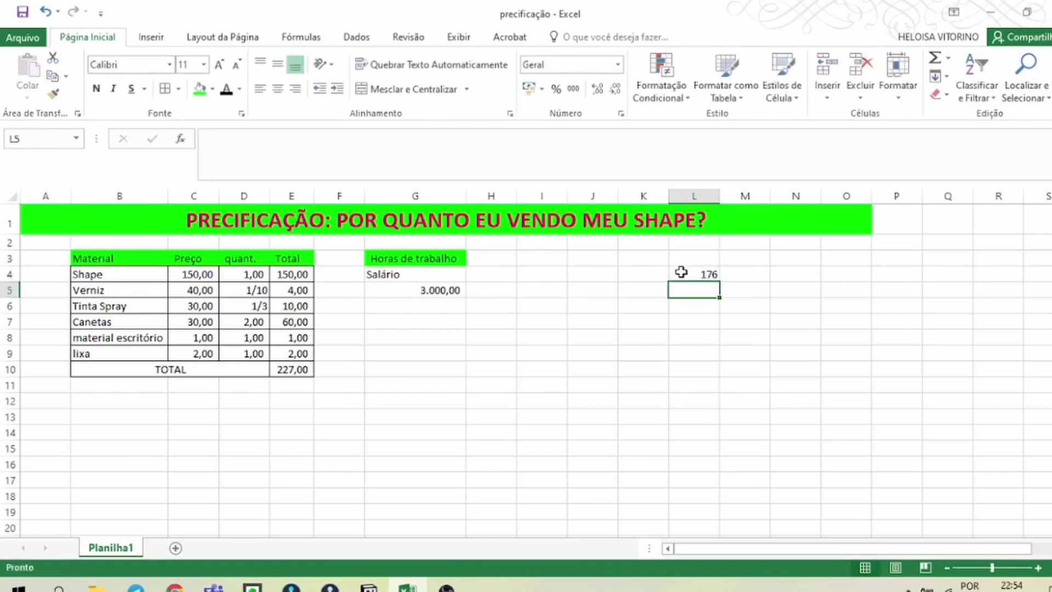
Enter the label "hora de trabalho" in cell H4 and fit column H to its width
{"action": "left_click", "coordinate": [487, 291]}
{"action": "left_click", "coordinate": [488, 275]}
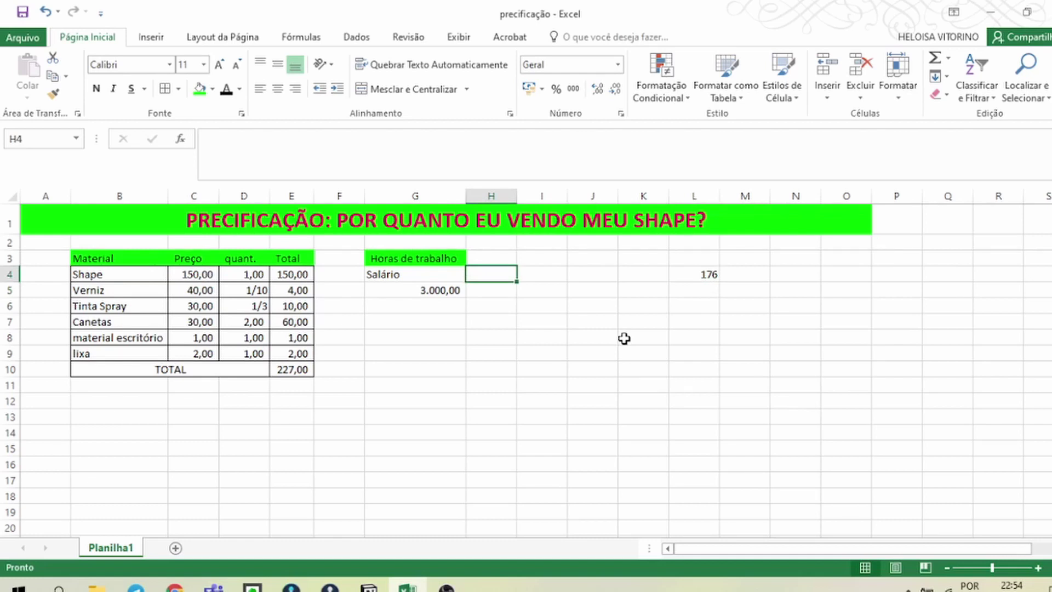
{"action": "type", "text": "hora"}
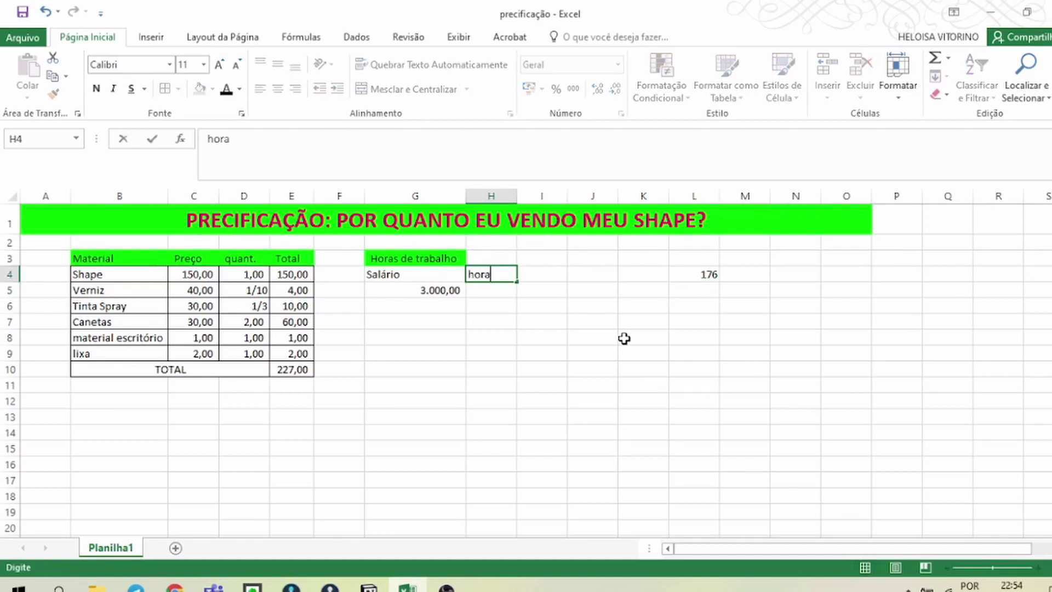
{"action": "type", "text": " de trabalho"}
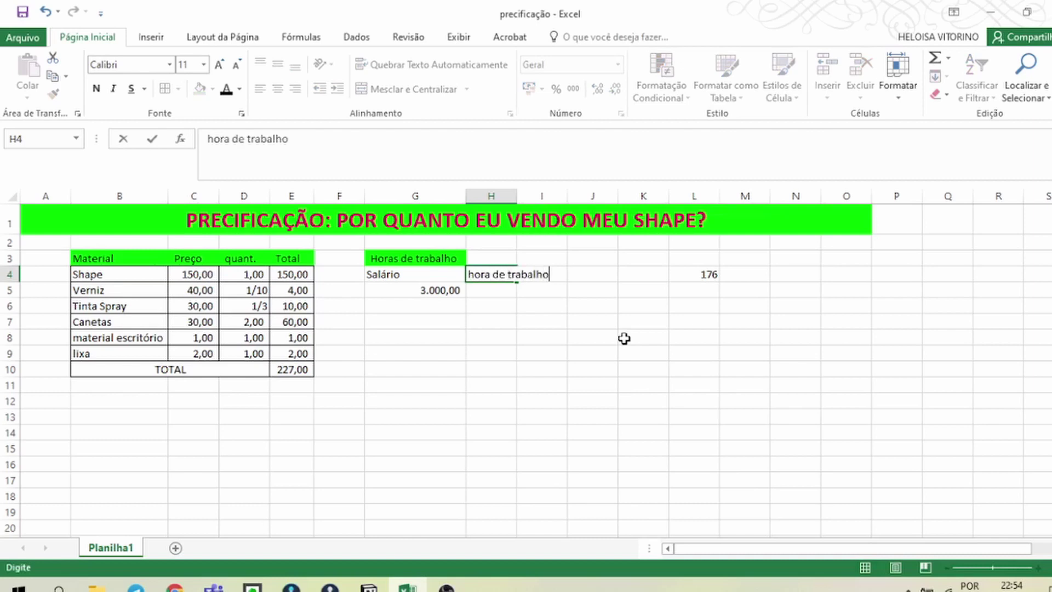
{"action": "key", "text": "Return"}
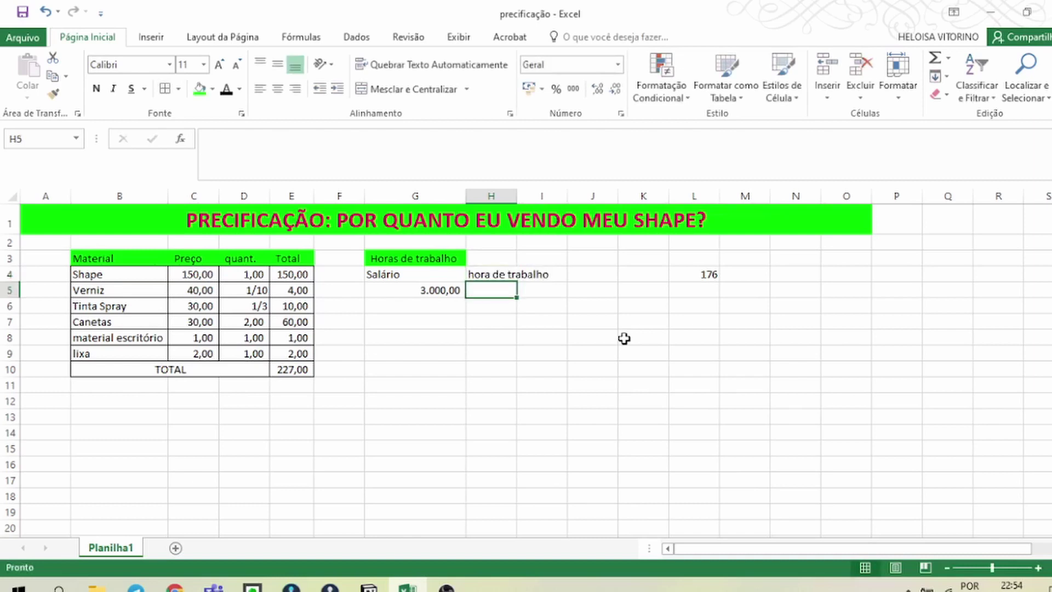
{"action": "double_click", "coordinate": [517, 193]}
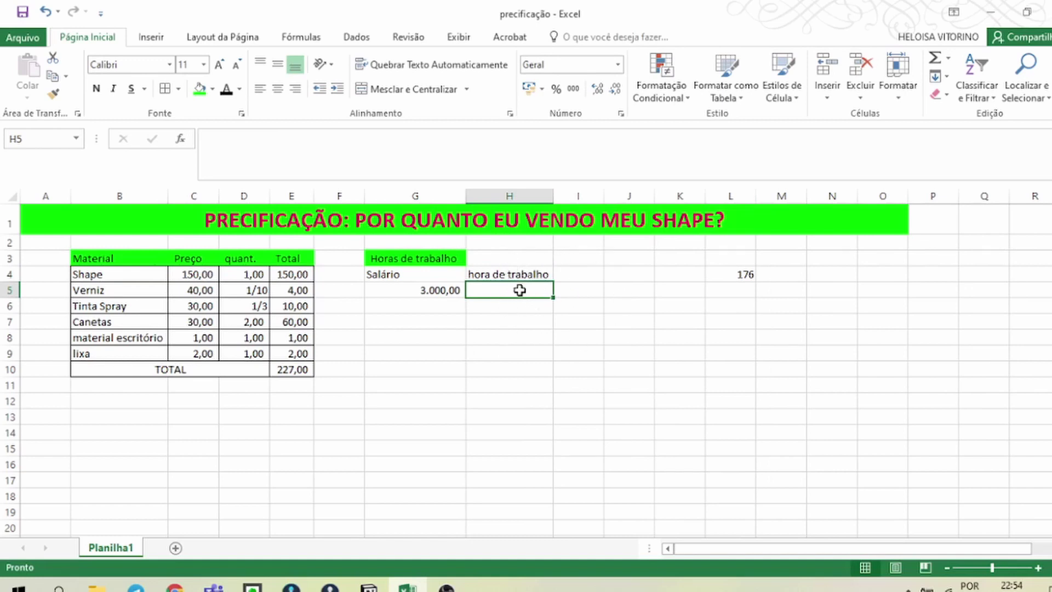
Calculate the hourly rate in H5 with the formula =G5/176 and clear the helper calculation in L4
{"action": "type", "text": "="}
{"action": "key", "text": "Left"}
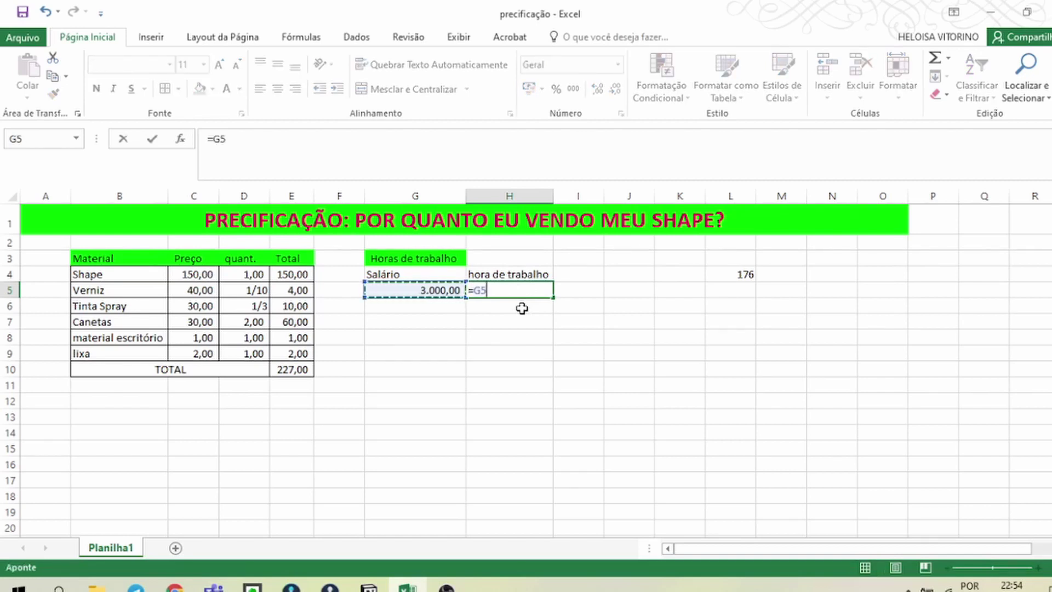
{"action": "type", "text": "/176"}
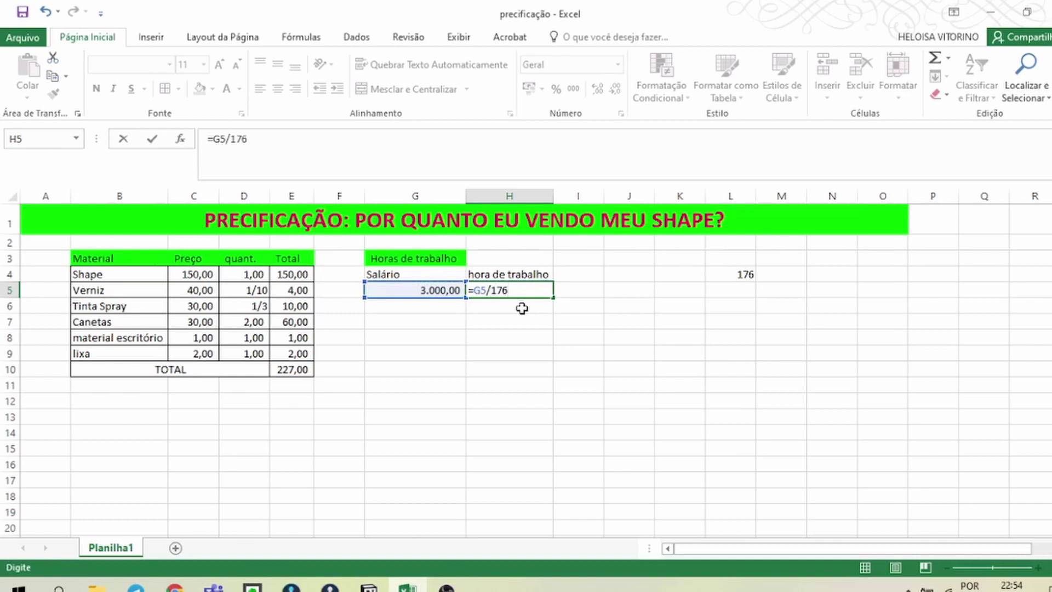
{"action": "key", "text": "Return"}
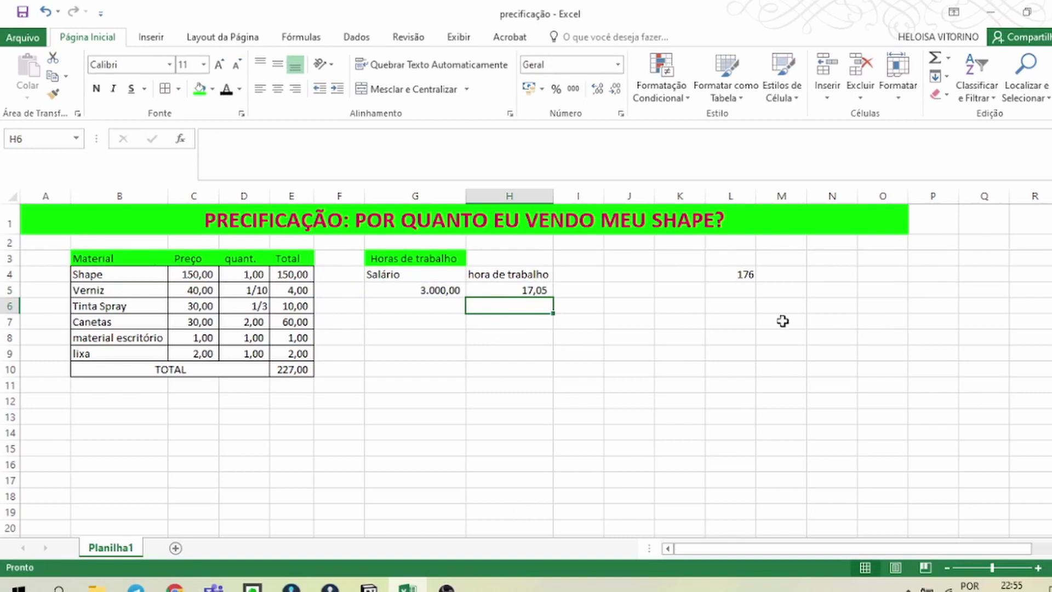
{"action": "left_click", "coordinate": [733, 274]}
{"action": "key", "text": "Delete"}
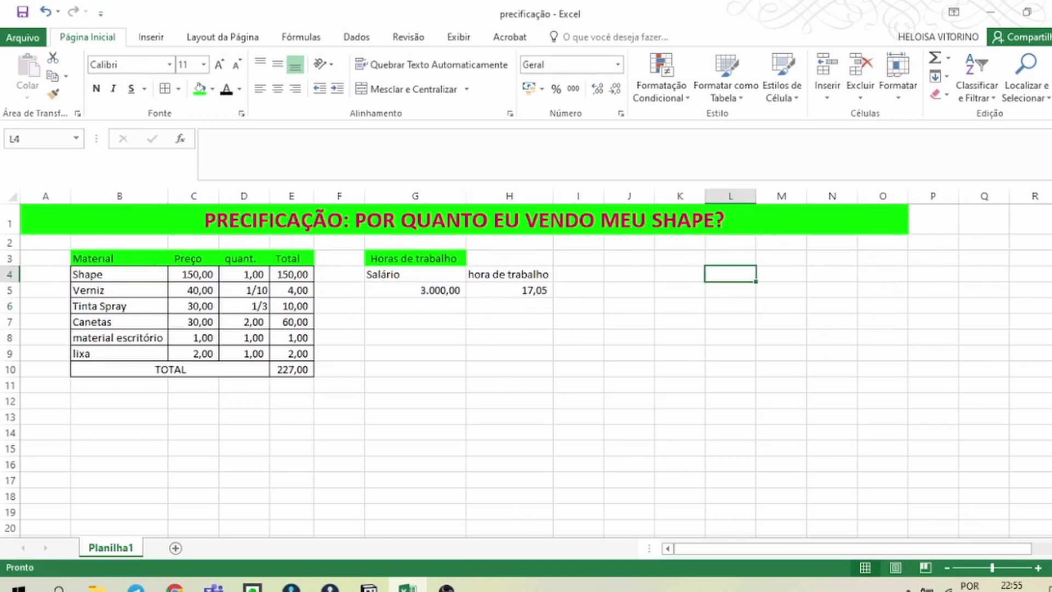
Enter the label "quantas horas por shape" in cell I4
{"action": "left_click", "coordinate": [427, 279]}
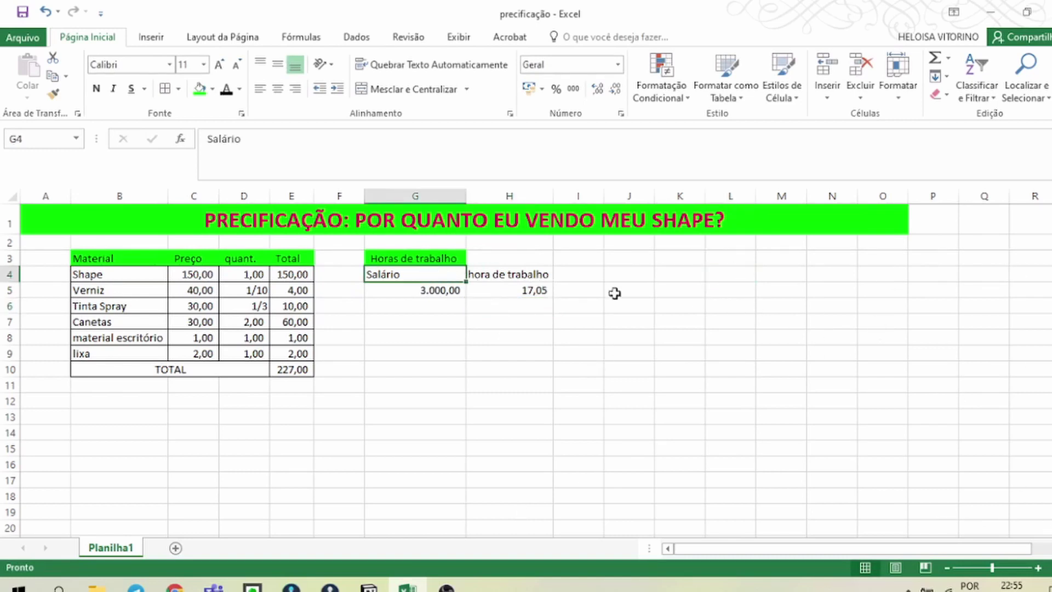
{"action": "left_click", "coordinate": [584, 273]}
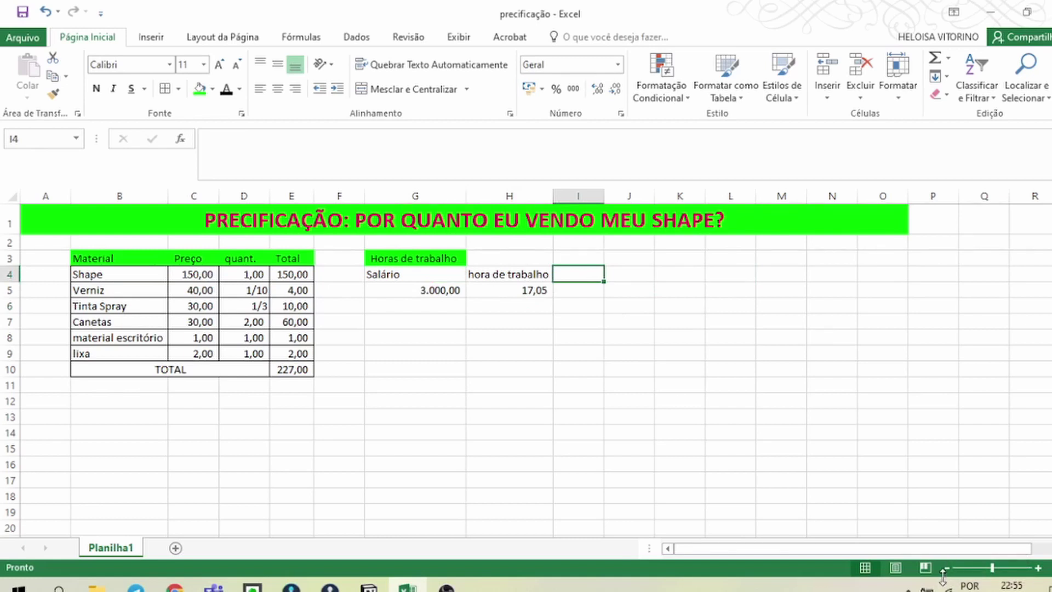
{"action": "type", "text": "quantas"}
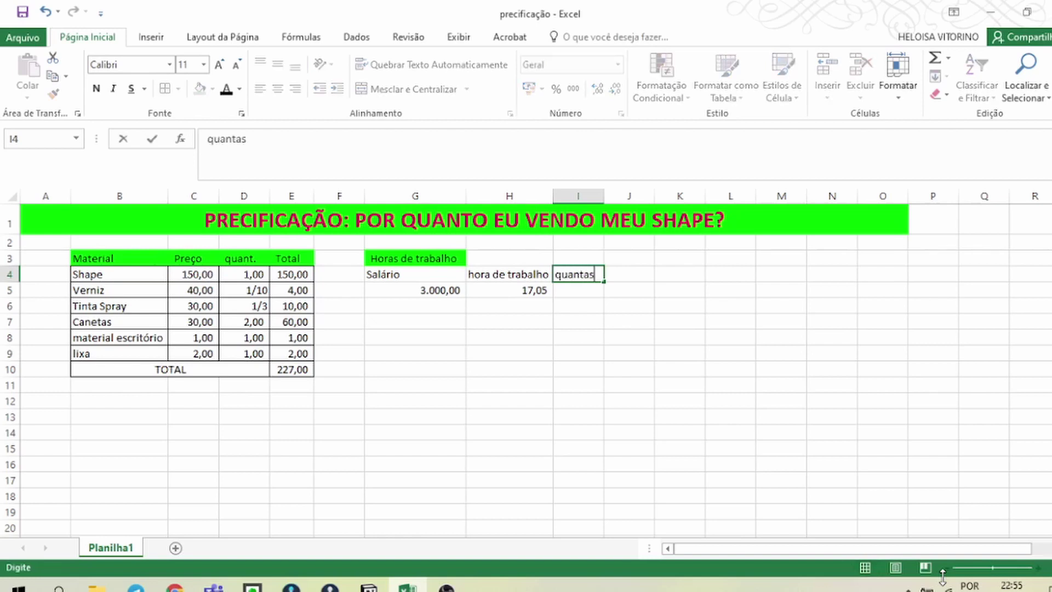
{"action": "type", "text": " horas por "}
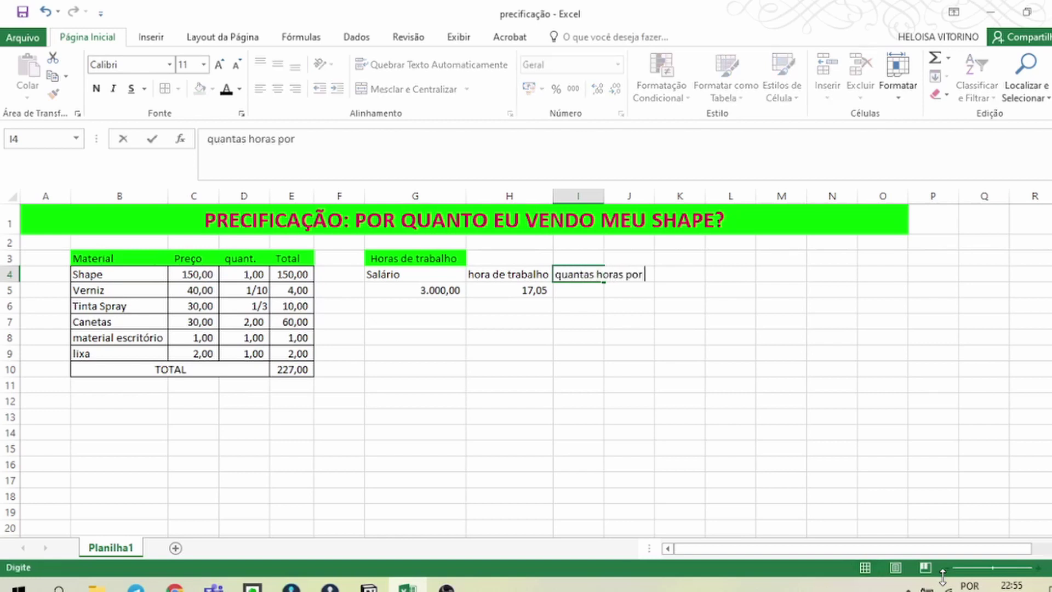
{"action": "type", "text": "shape"}
{"action": "key", "text": "Return"}
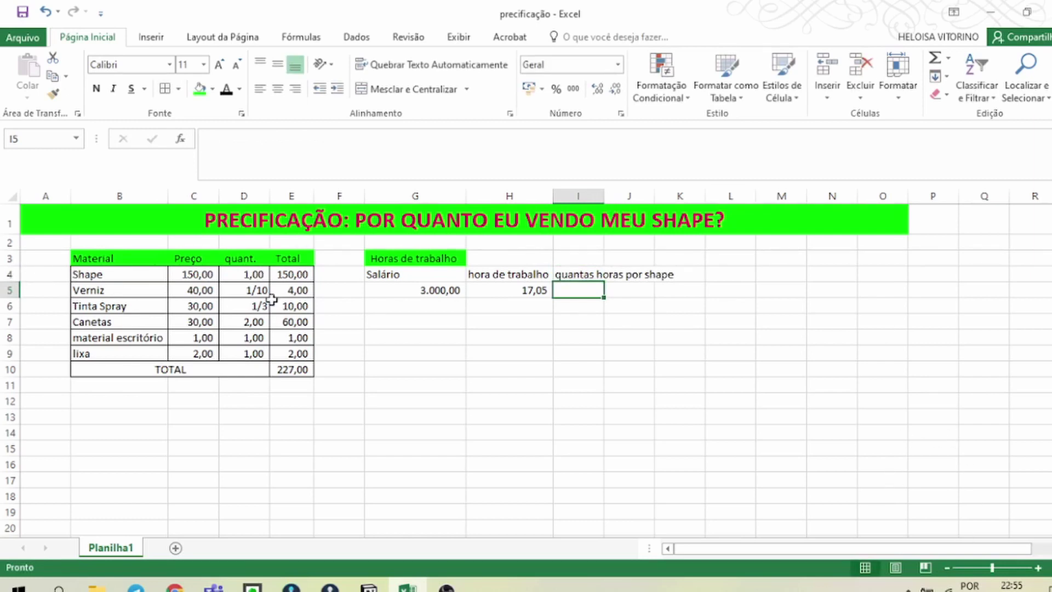
Wrap the text in I4, widen column I so the label takes two lines, and reduce row 4's height to fit
{"action": "left_click", "coordinate": [570, 274]}
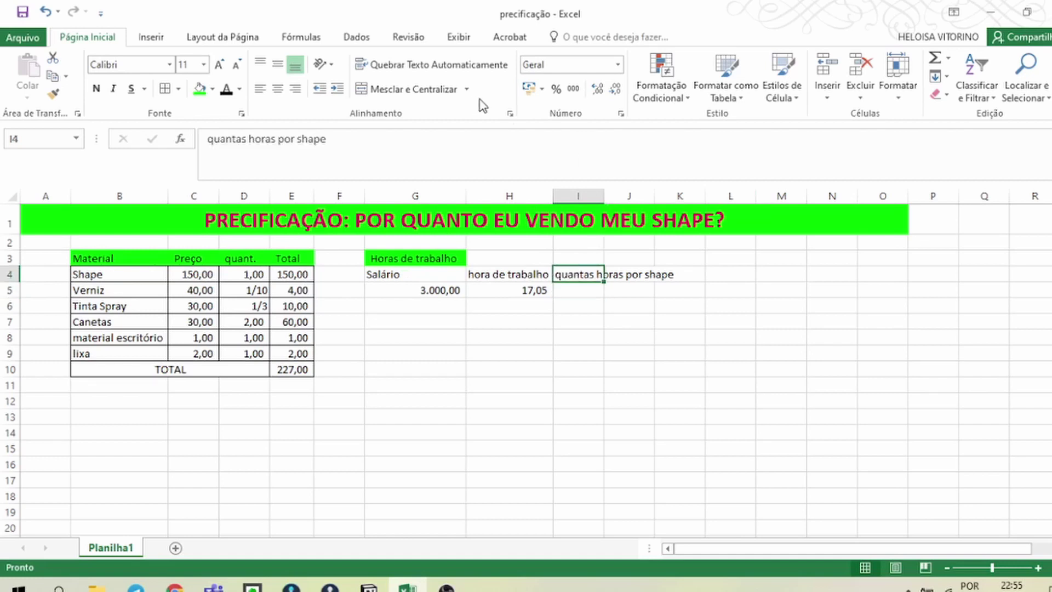
{"action": "left_click", "coordinate": [445, 70]}
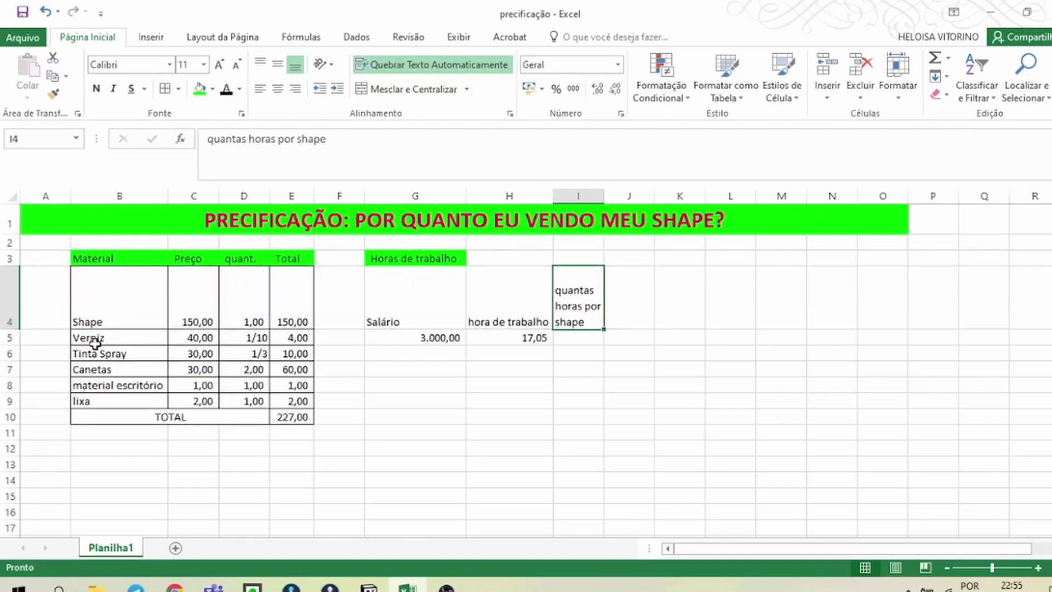
{"action": "left_click_drag", "start_coordinate": [604, 196], "coordinate": [639, 200]}
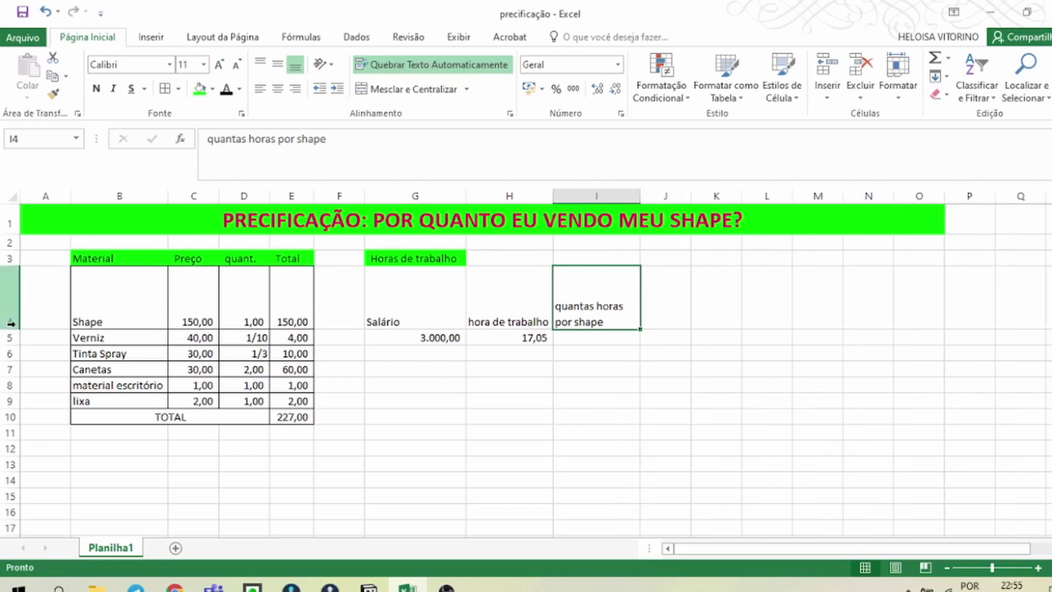
{"action": "left_click_drag", "start_coordinate": [18, 327], "coordinate": [20, 299]}
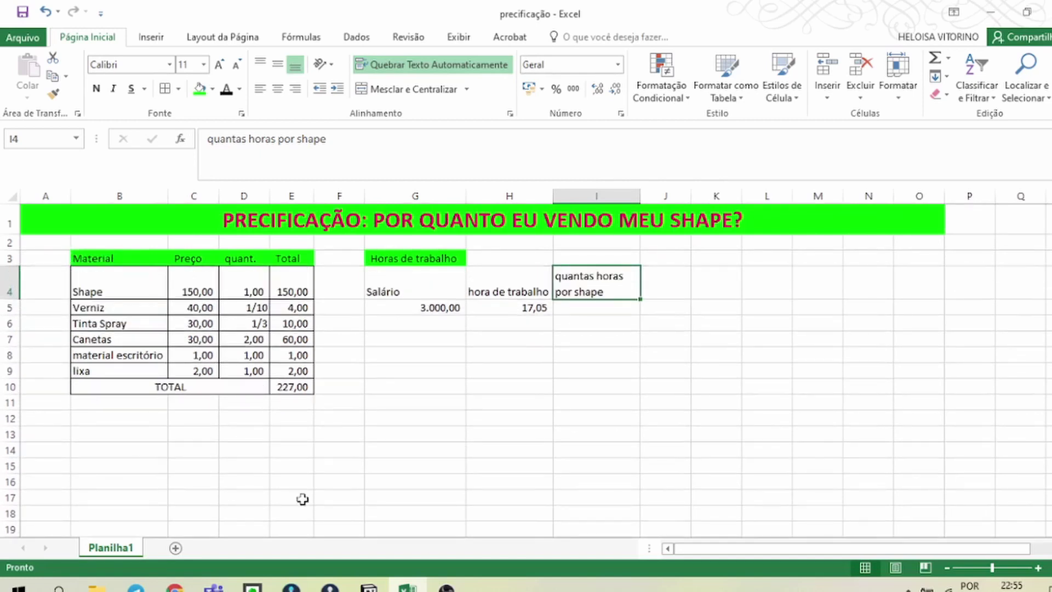
Center the labels in G4:I4 both horizontally and vertically
{"action": "left_click_drag", "start_coordinate": [389, 284], "coordinate": [558, 284]}
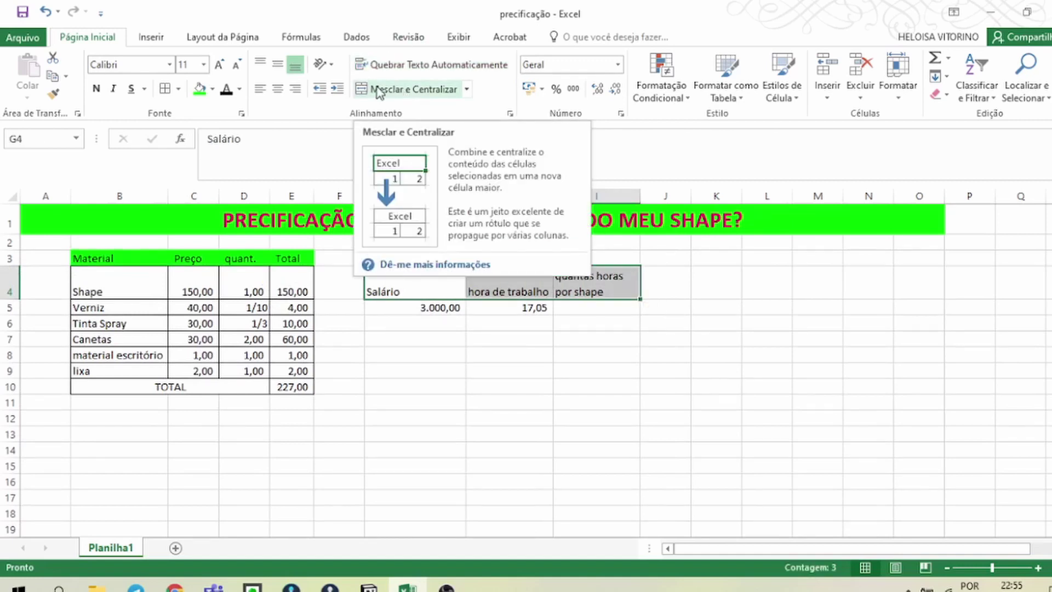
{"action": "left_click", "coordinate": [278, 89]}
{"action": "left_click", "coordinate": [279, 64]}
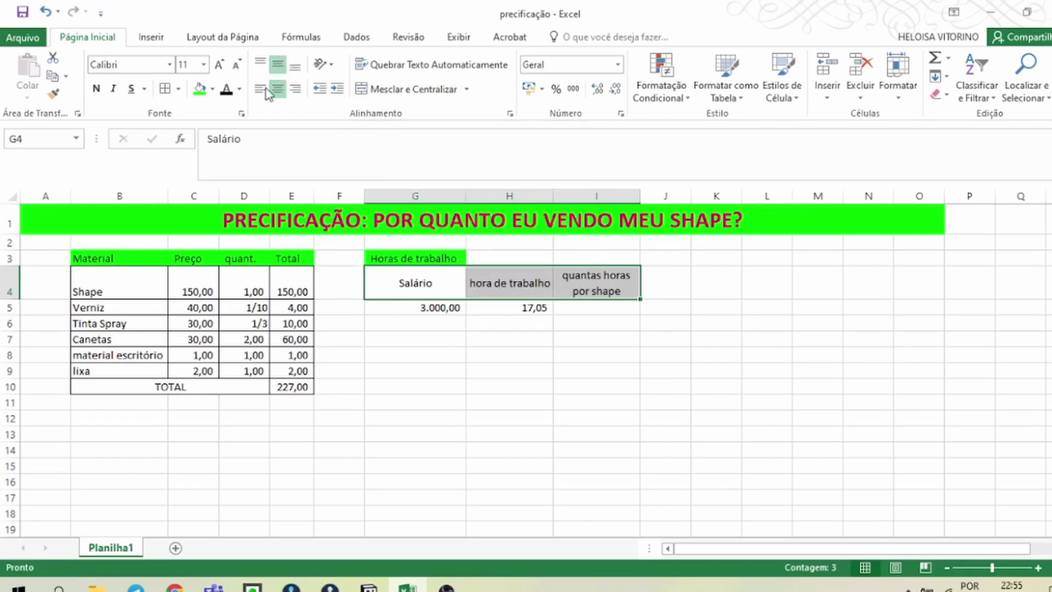
Fill the hours table headings in G4:I4 and G3:I3 with the same bright green as the material headings
{"action": "left_click", "coordinate": [557, 368]}
{"action": "left_click_drag", "start_coordinate": [447, 277], "coordinate": [592, 284]}
{"action": "left_click", "coordinate": [200, 89]}
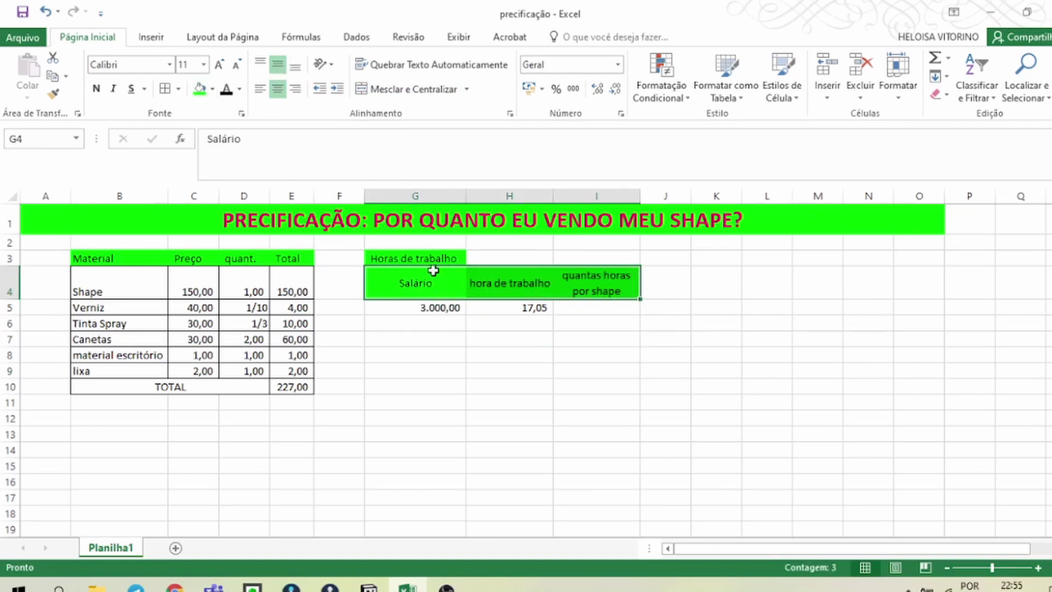
{"action": "left_click_drag", "start_coordinate": [428, 257], "coordinate": [596, 261]}
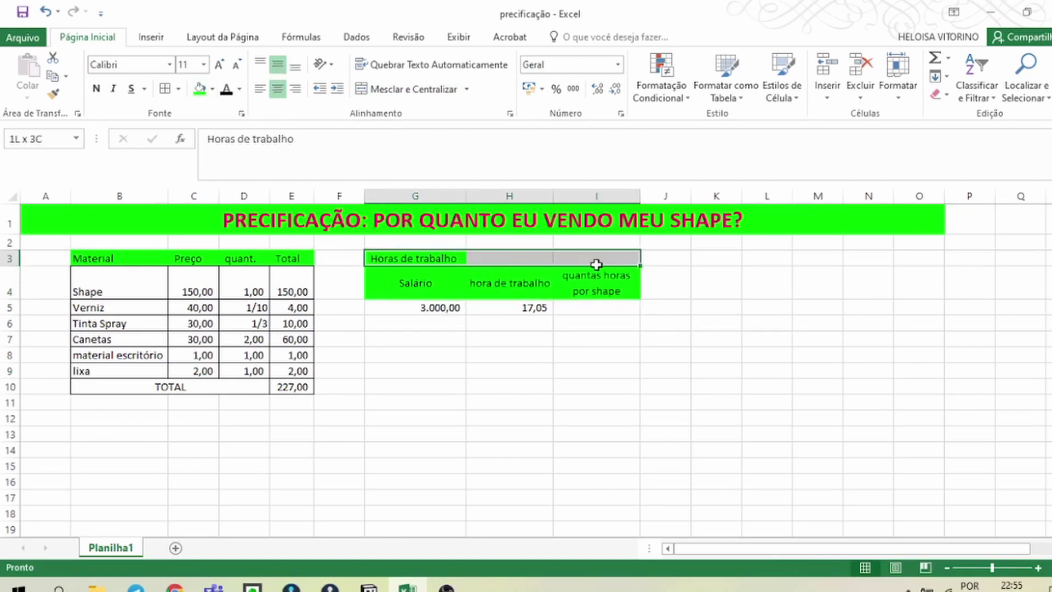
{"action": "left_click", "coordinate": [200, 90]}
{"action": "left_click", "coordinate": [489, 390]}
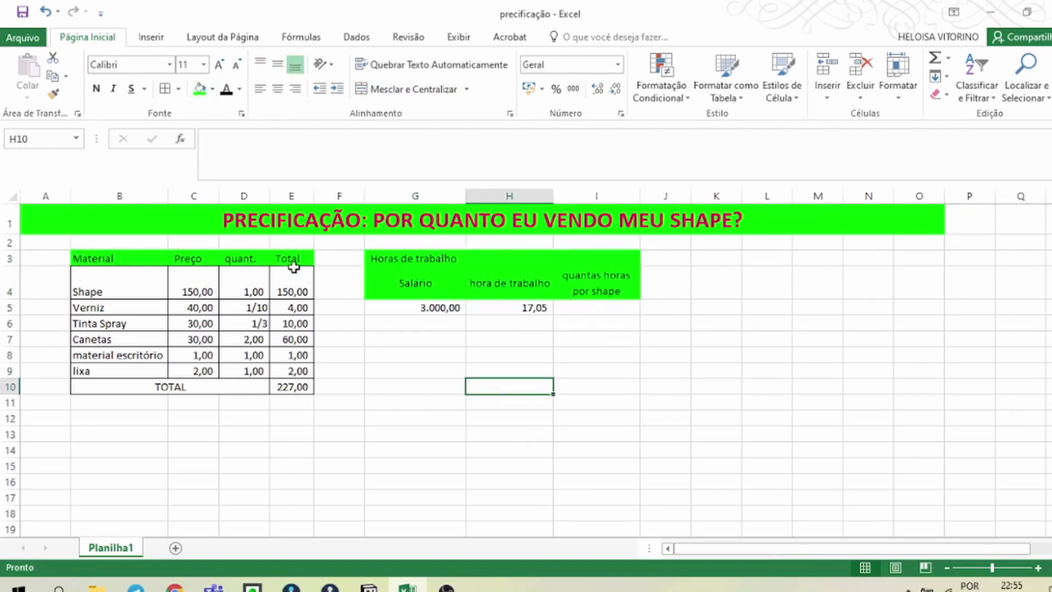
Apply all borders to B3:E3 and G3:I5, and merge and center the "Horas de trabalho" heading across G3:I3
{"action": "left_click_drag", "start_coordinate": [153, 257], "coordinate": [298, 258]}
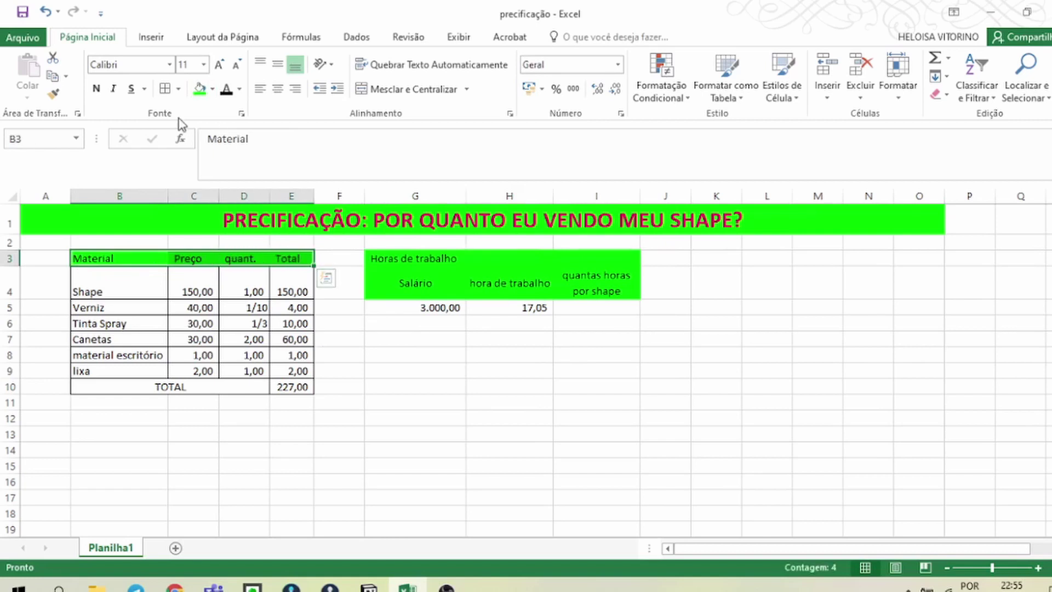
{"action": "left_click", "coordinate": [165, 88]}
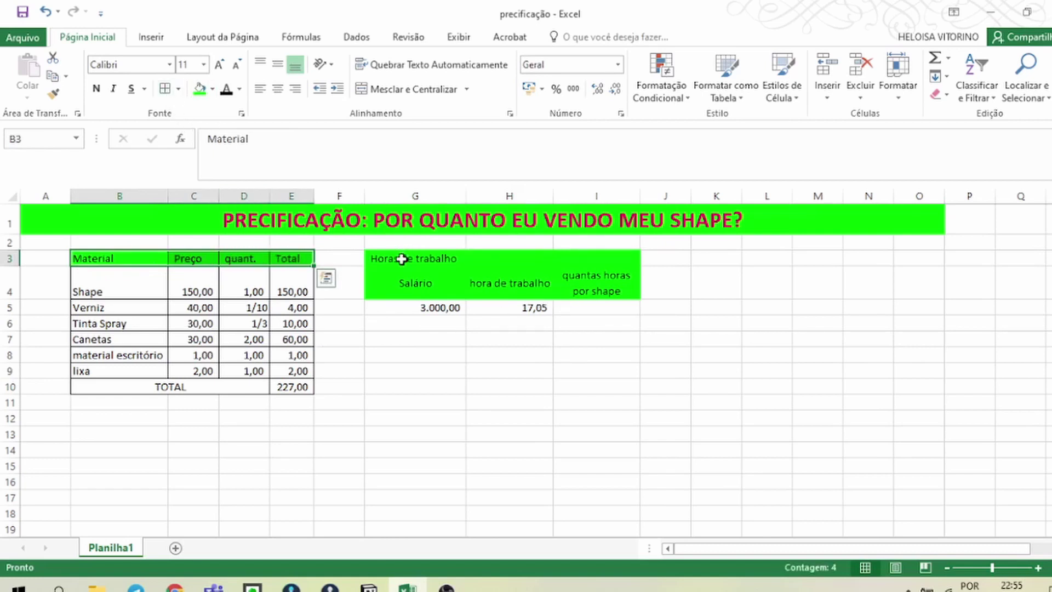
{"action": "left_click_drag", "start_coordinate": [404, 258], "coordinate": [617, 307]}
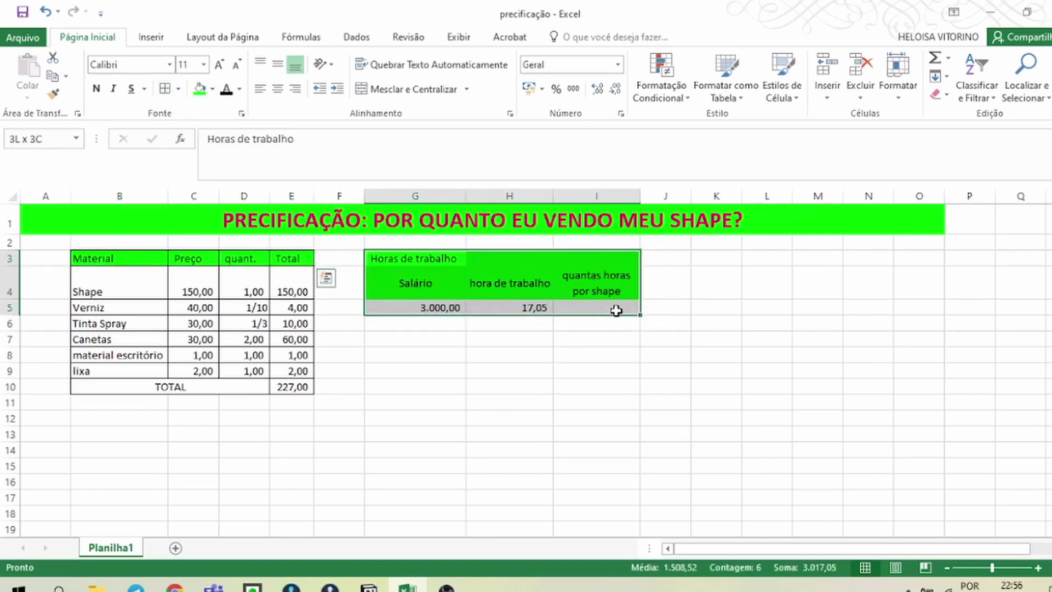
{"action": "left_click", "coordinate": [165, 89]}
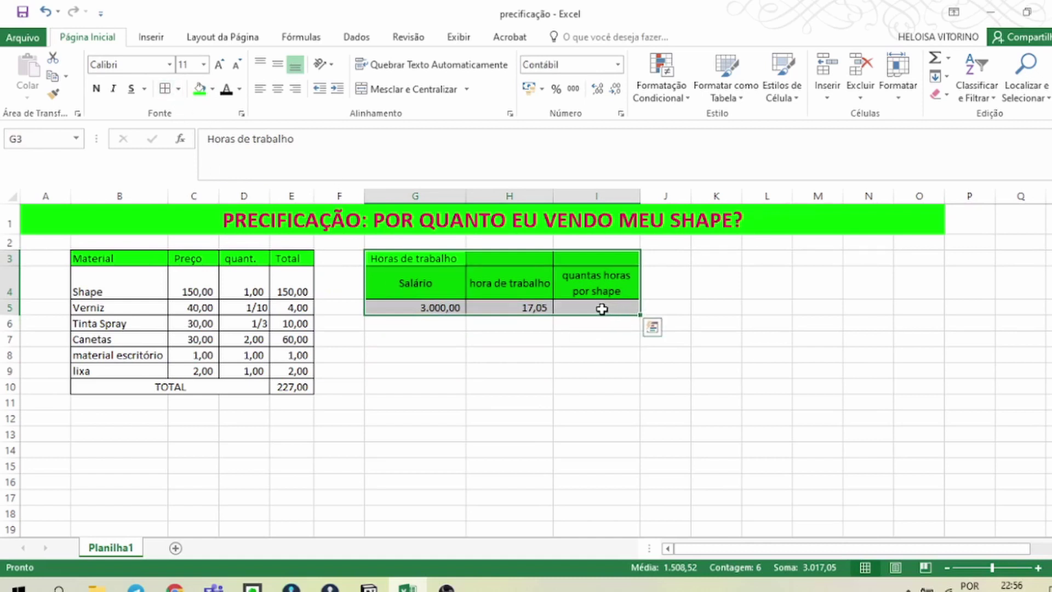
{"action": "left_click_drag", "start_coordinate": [429, 258], "coordinate": [572, 261]}
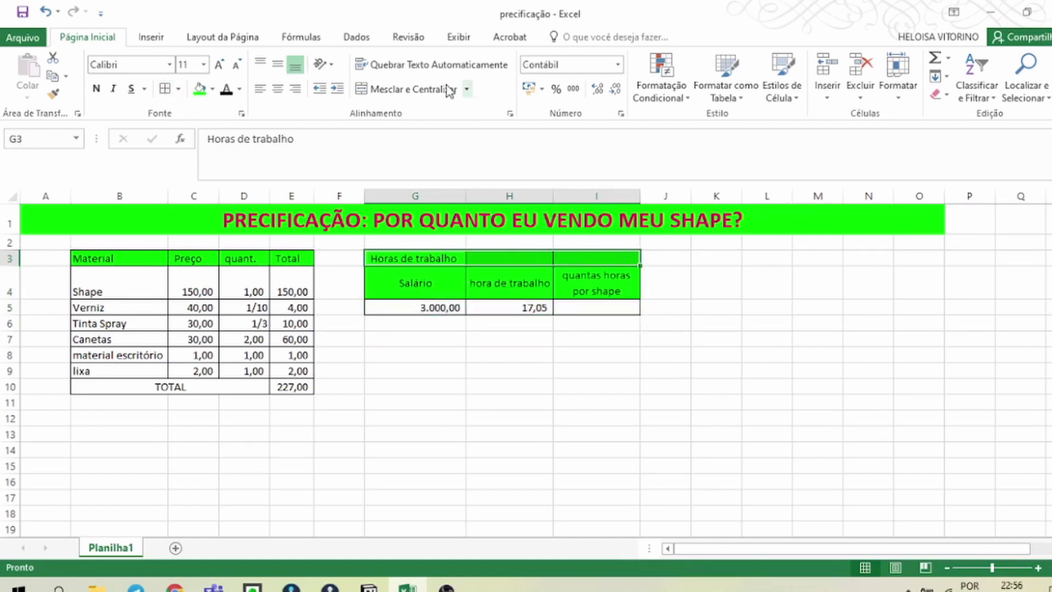
{"action": "left_click", "coordinate": [402, 89]}
Enter 8 in I5 as the number of hours worked per shape
{"action": "left_click", "coordinate": [597, 311]}
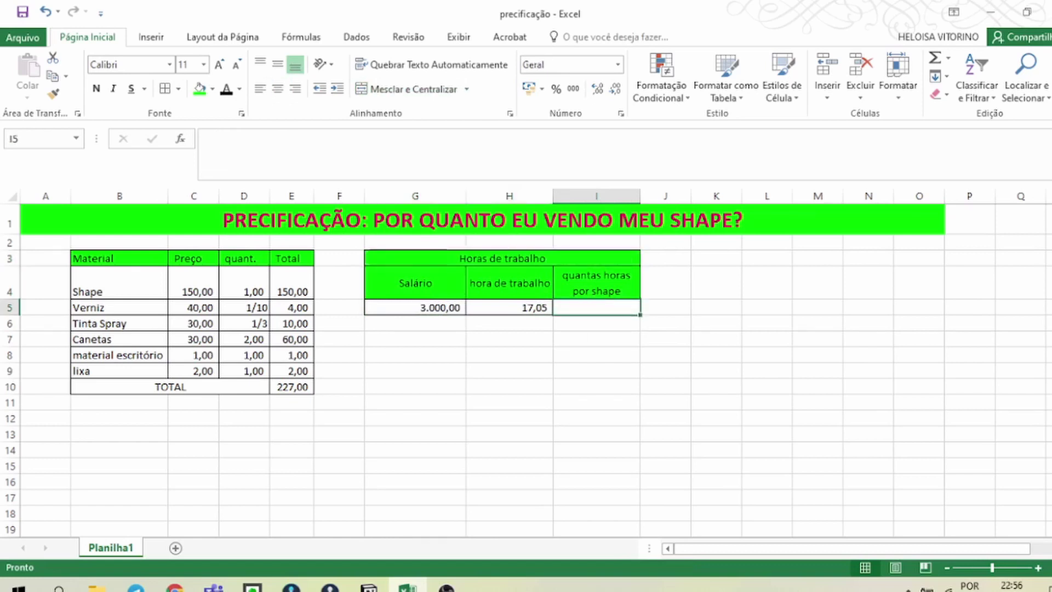
{"action": "type", "text": "8"}
{"action": "key", "text": "Return"}
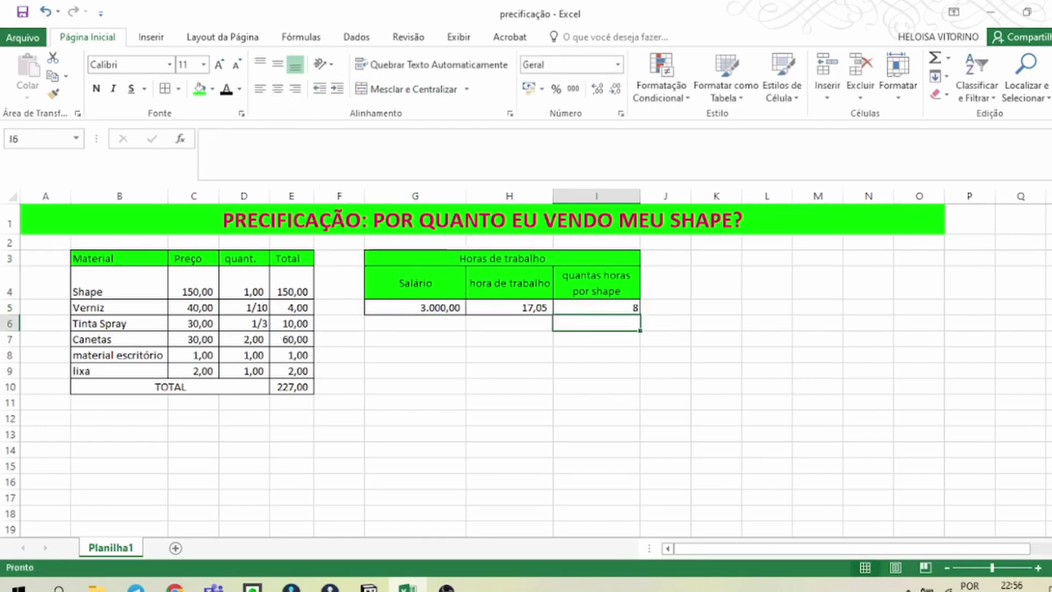
{"action": "left_click", "coordinate": [596, 307]}
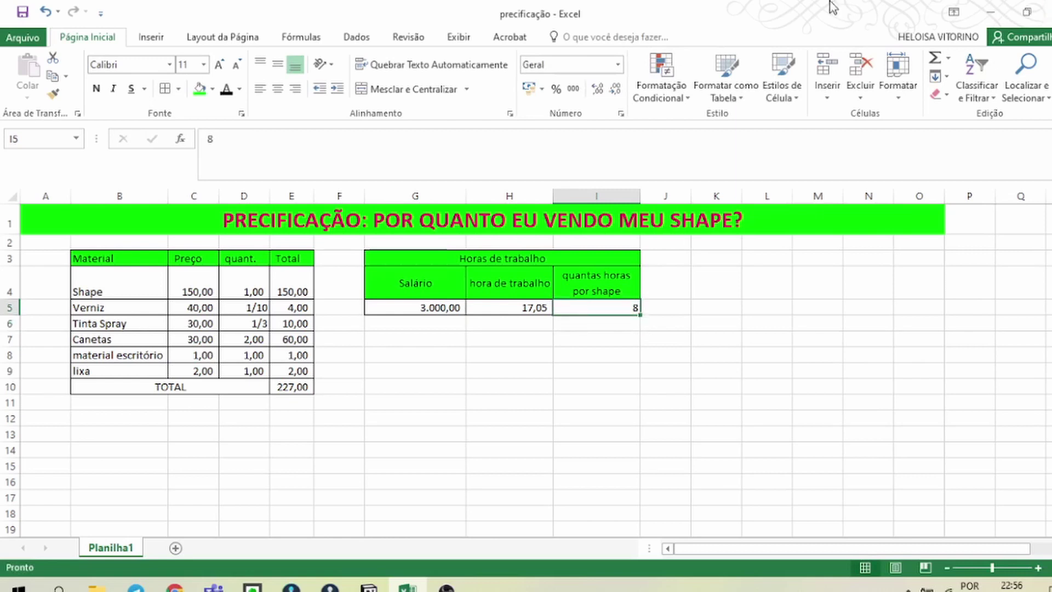
Calculate the labour cost per shape in J5 with the formula =H5*I5
{"action": "left_click", "coordinate": [664, 284]}
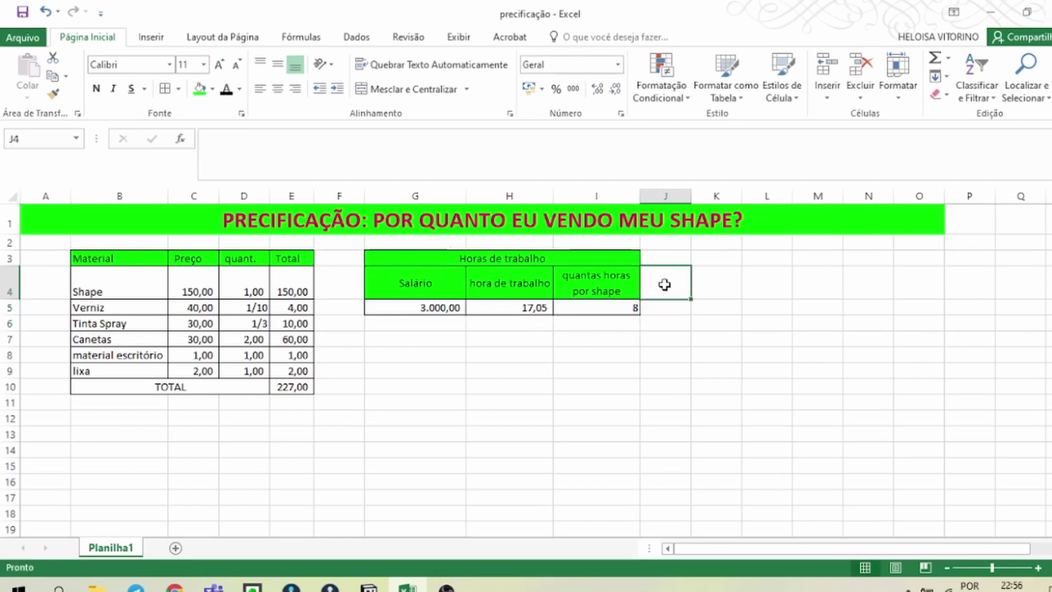
{"action": "left_click", "coordinate": [630, 285]}
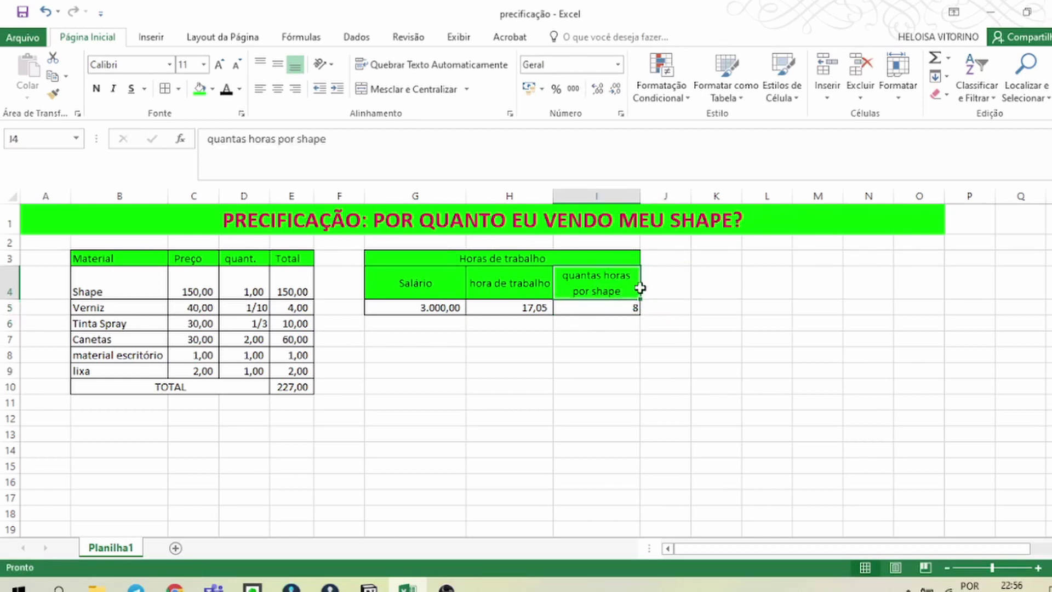
{"action": "left_click", "coordinate": [649, 289]}
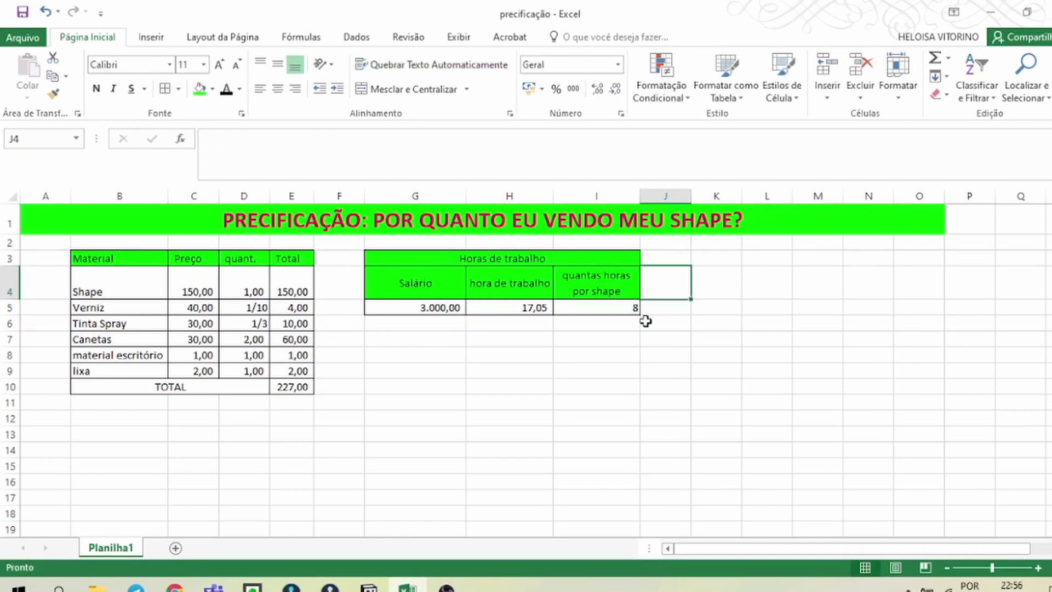
{"action": "left_click", "coordinate": [651, 307]}
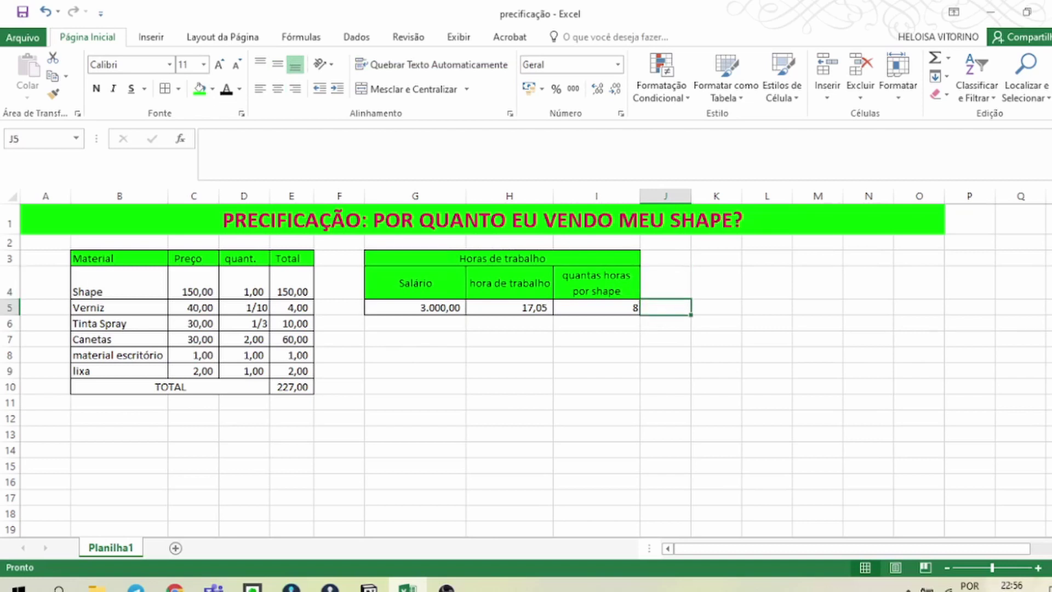
{"action": "type", "text": "="}
{"action": "left_click", "coordinate": [509, 307]}
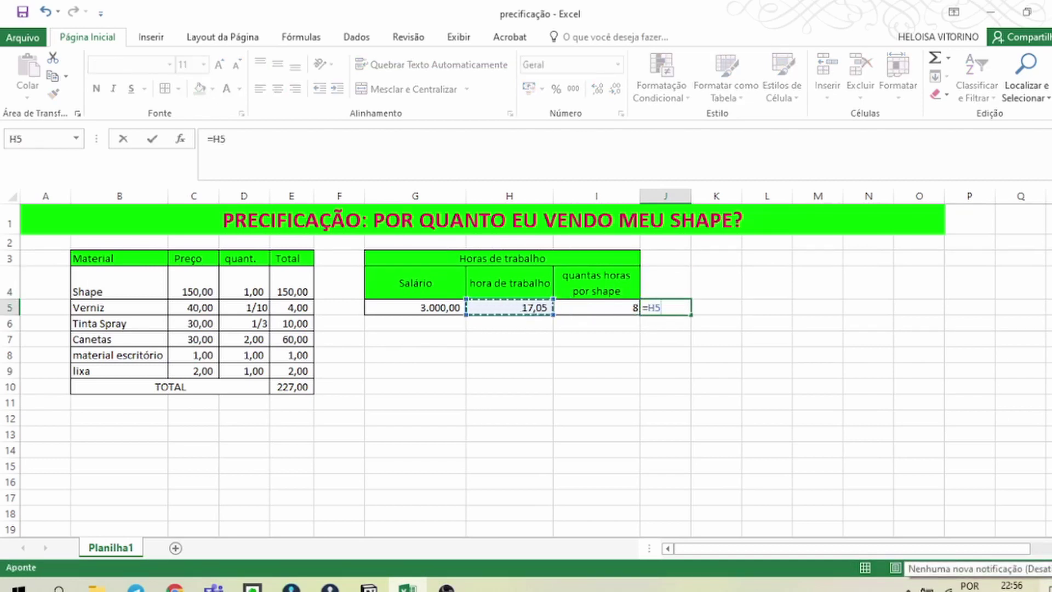
{"action": "type", "text": "*"}
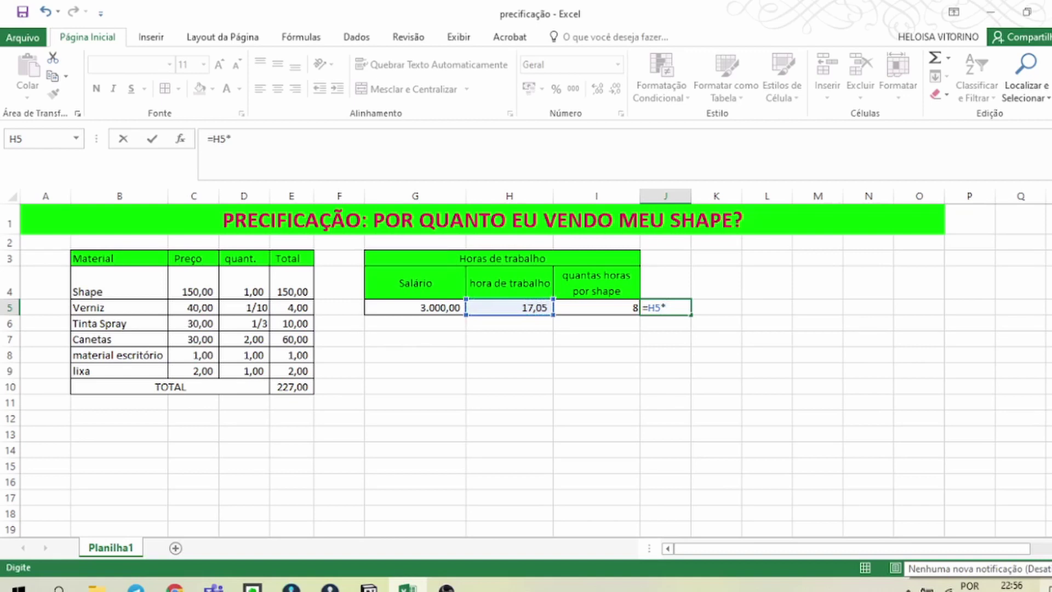
{"action": "left_click", "coordinate": [596, 303]}
{"action": "key", "text": "Return"}
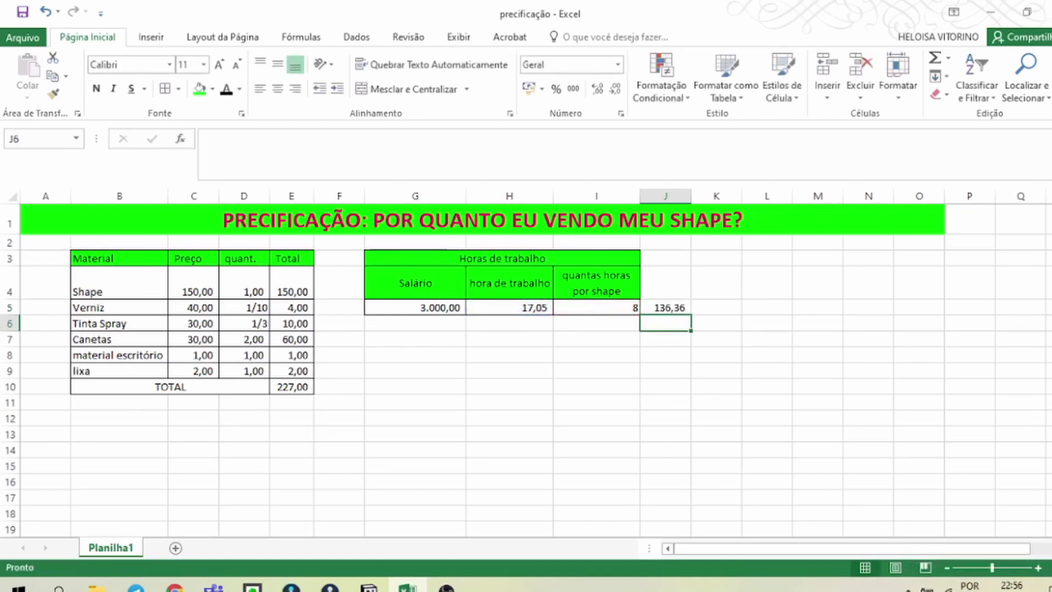
Enter the label "R$ shape" in cell J4 above the labour cost
{"action": "left_click", "coordinate": [665, 288]}
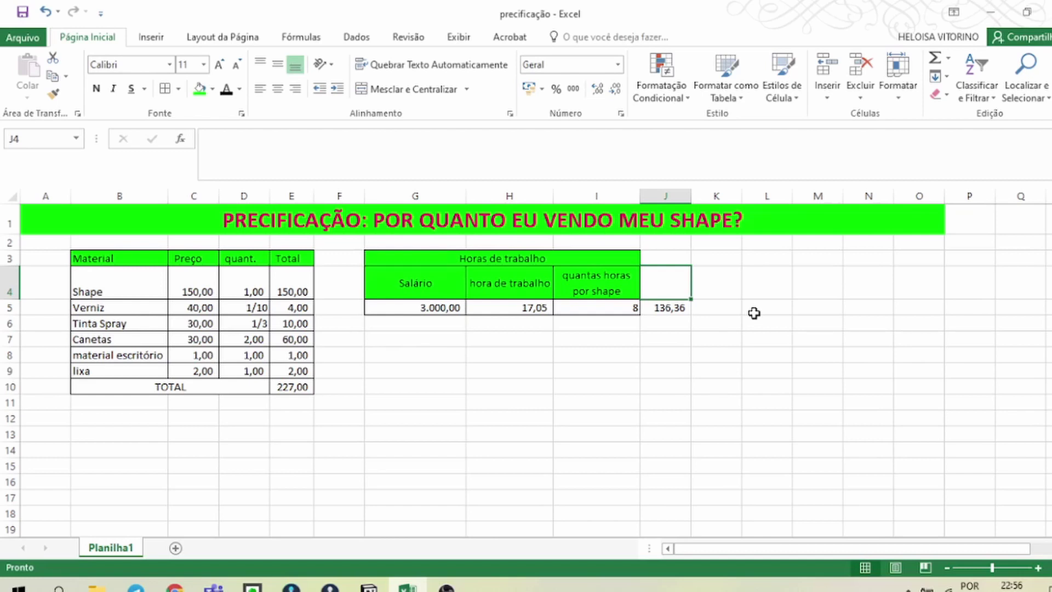
{"action": "type", "text": "C"}
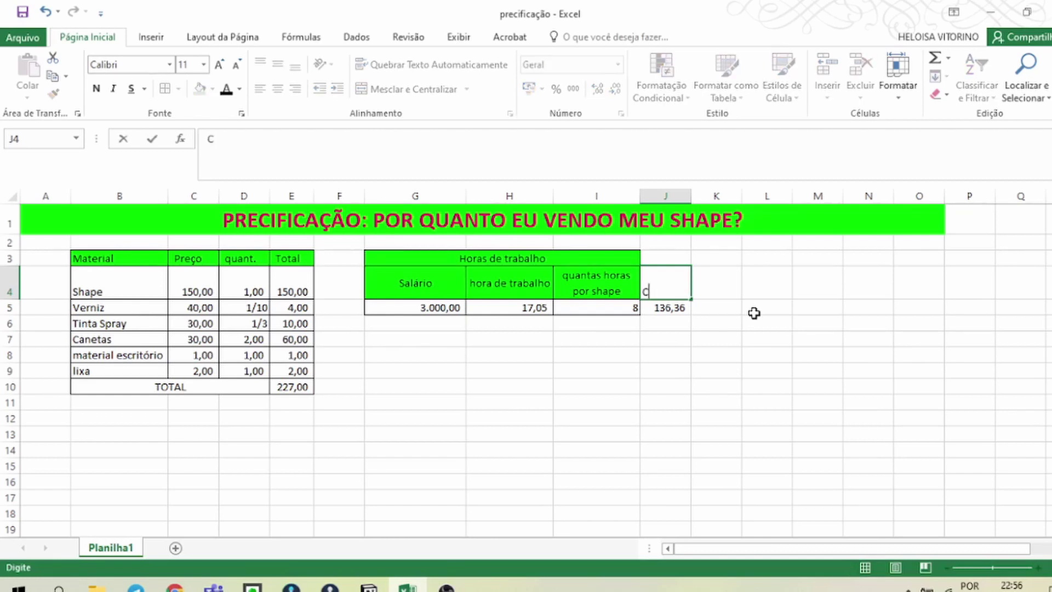
{"action": "type", "text": "us"}
{"action": "key", "text": "BackSpace"}
{"action": "key", "text": "BackSpace"}
{"action": "key", "text": "BackSpace"}
{"action": "type", "text": "R$ shape"}
{"action": "key", "text": "Return"}
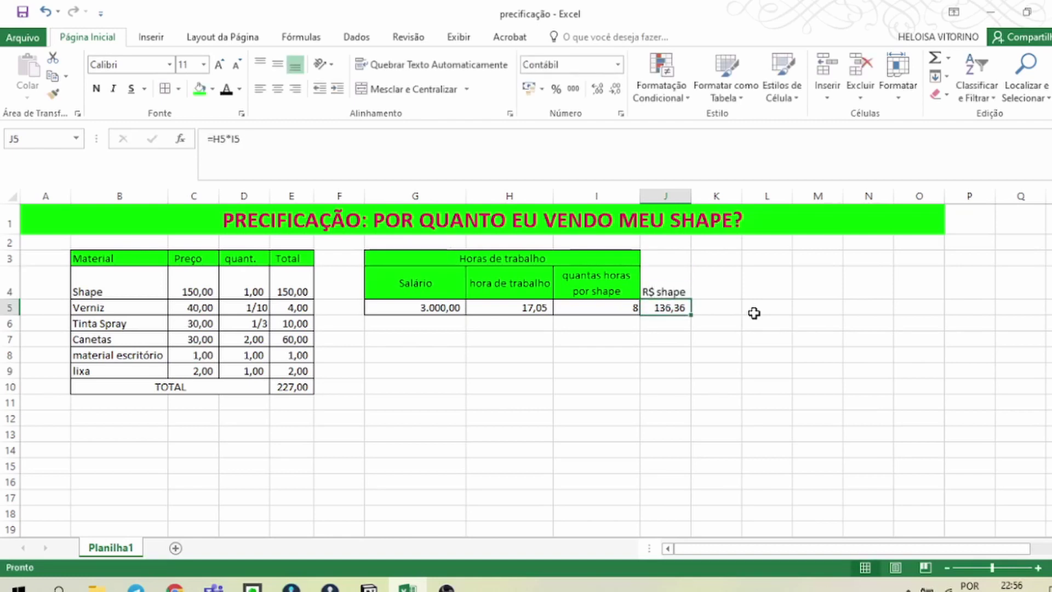
Fill cells J3:J5 with bright green and give them borders like the rest of the hours table
{"action": "left_click_drag", "start_coordinate": [667, 264], "coordinate": [660, 308]}
{"action": "left_click", "coordinate": [200, 89]}
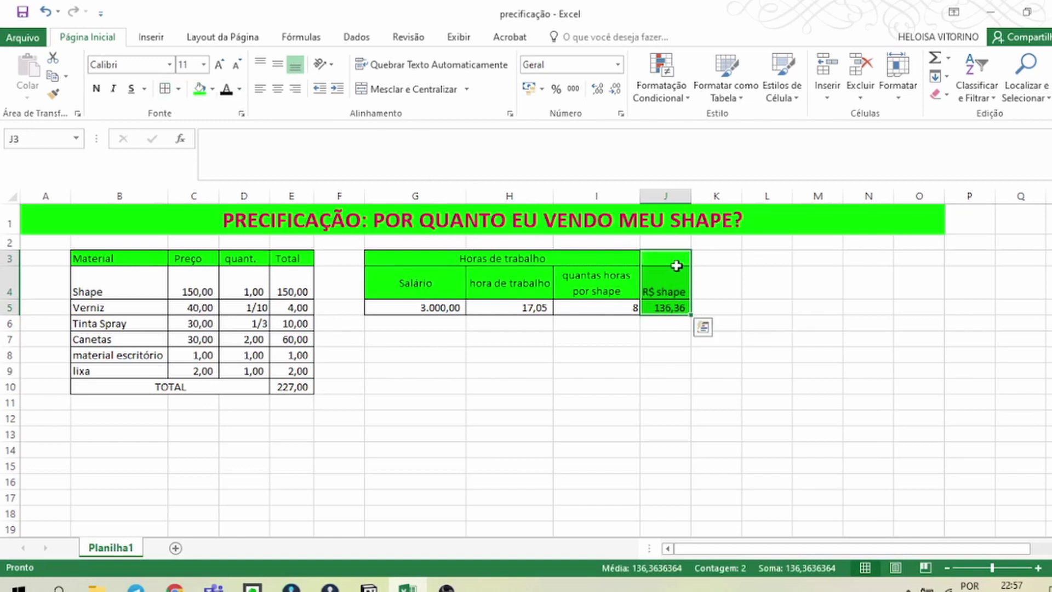
Merge and center the "Horas de trabalho" heading across cells G3:J3 with wrapped text
{"action": "left_click_drag", "start_coordinate": [493, 258], "coordinate": [666, 258]}
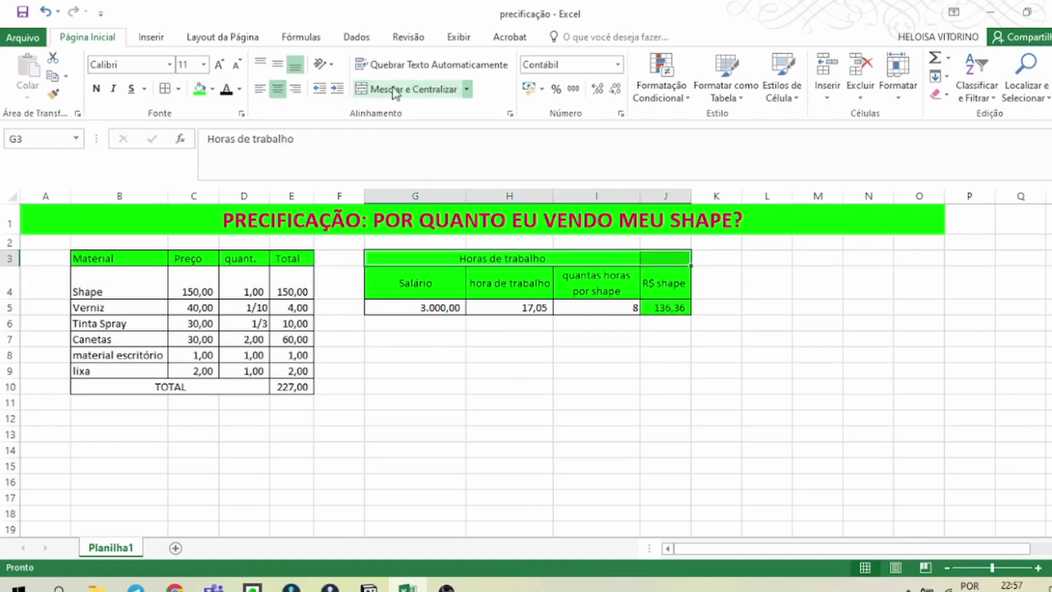
{"action": "left_click", "coordinate": [422, 66]}
{"action": "left_click", "coordinate": [413, 89]}
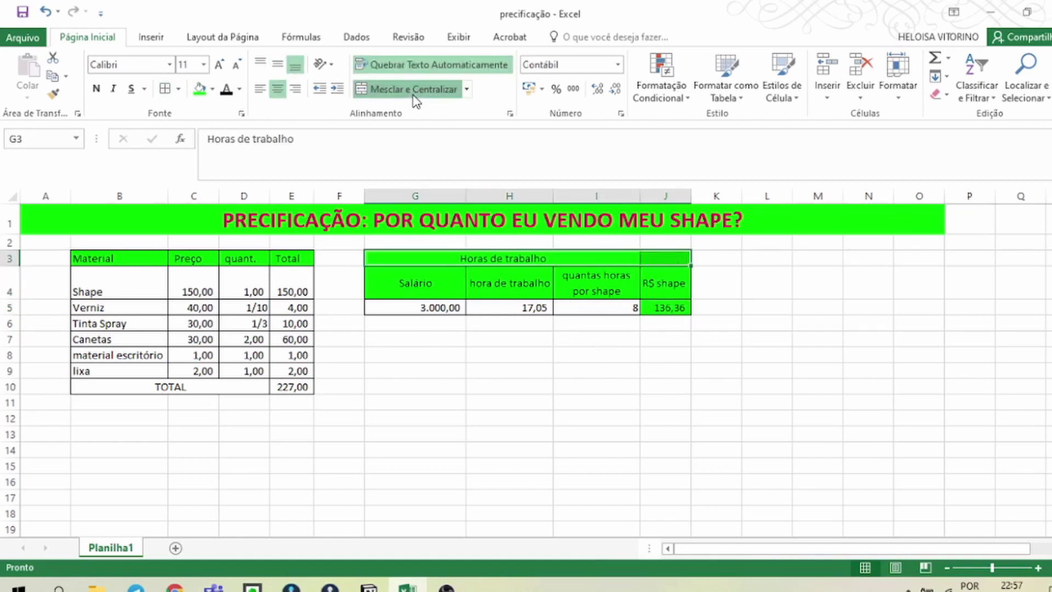
Remove the green fill from the labour cost value in cell J5
{"action": "left_click", "coordinate": [665, 308]}
{"action": "left_click", "coordinate": [212, 89]}
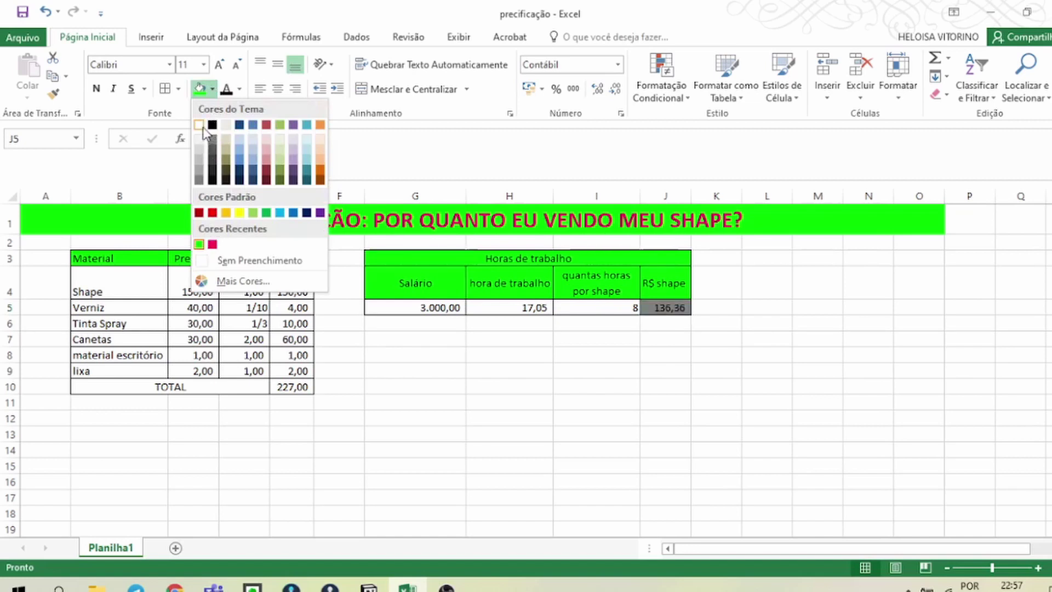
{"action": "left_click", "coordinate": [204, 260]}
{"action": "left_click", "coordinate": [576, 354]}
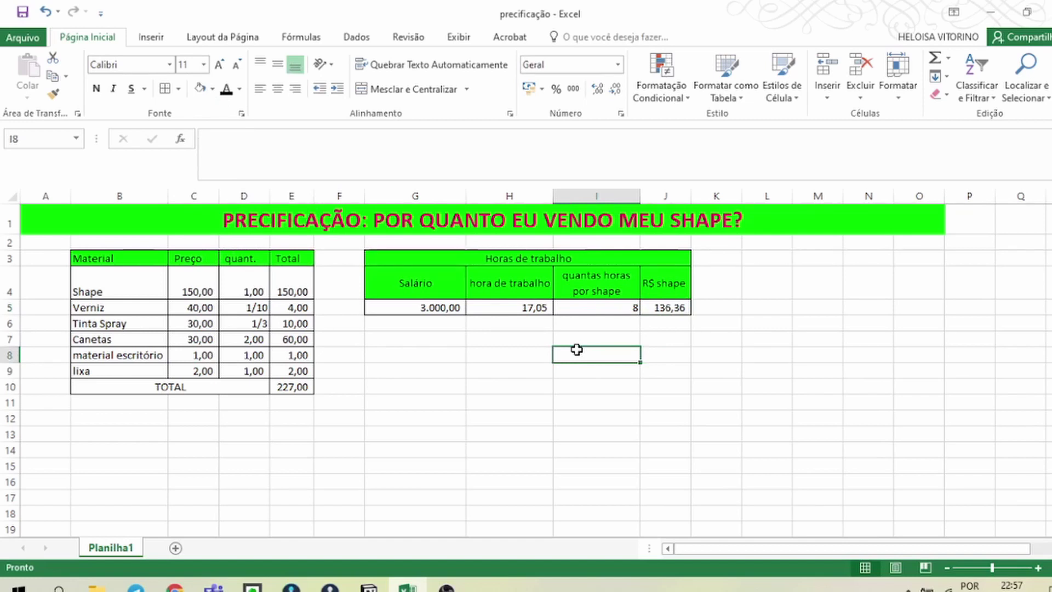
{"action": "left_click", "coordinate": [674, 307]}
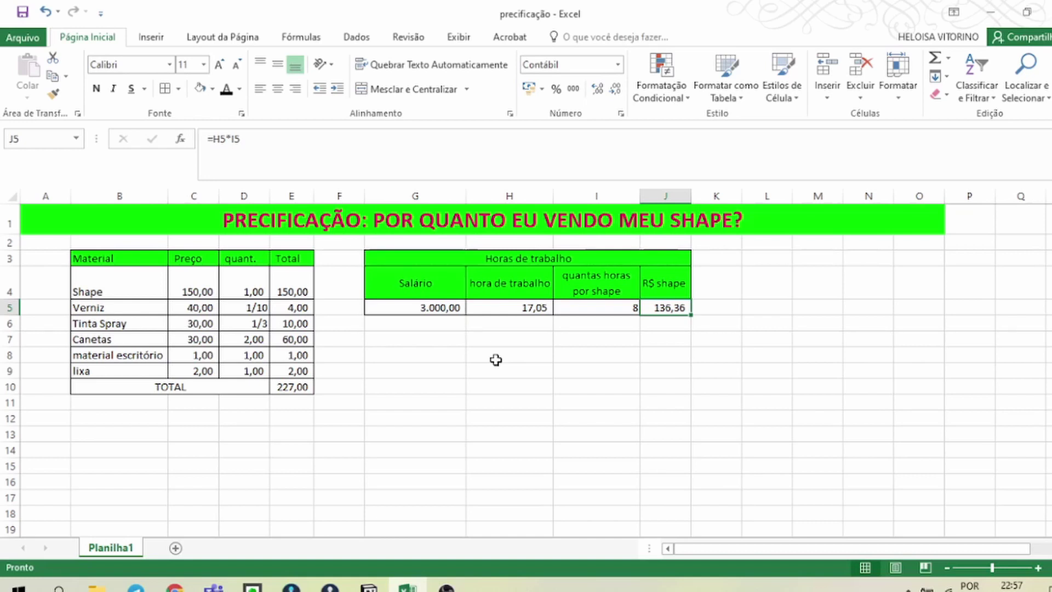
Enter the label "Margem de lucro" in G7 with a profit margin of 60% in H7
{"action": "left_click", "coordinate": [415, 339]}
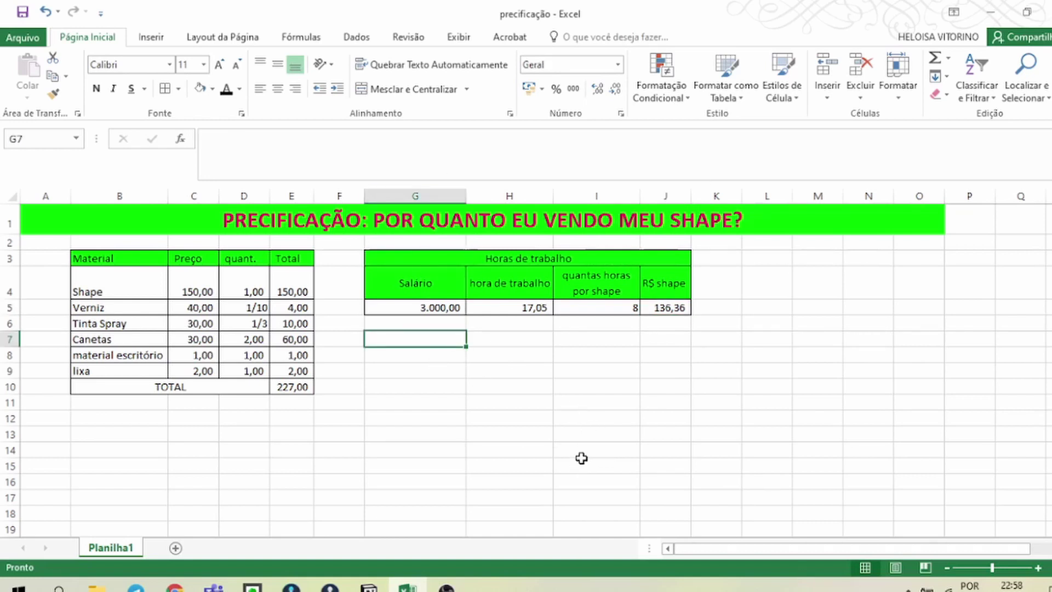
{"action": "type", "text": "Magem"}
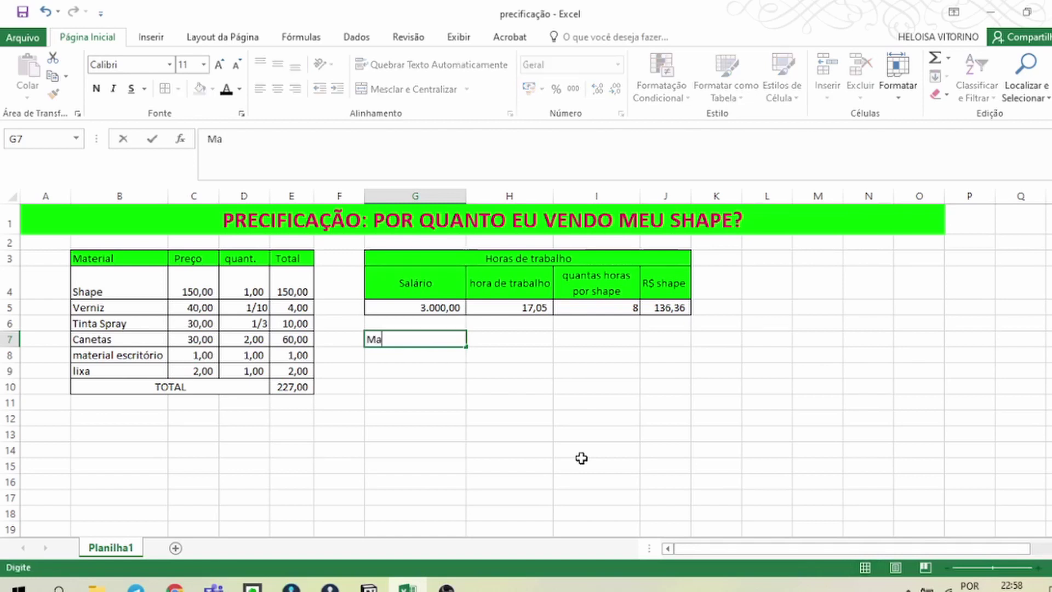
{"action": "key", "text": "BackSpace"}
{"action": "key", "text": "BackSpace"}
{"action": "key", "text": "BackSpace"}
{"action": "type", "text": "rgem de lu"}
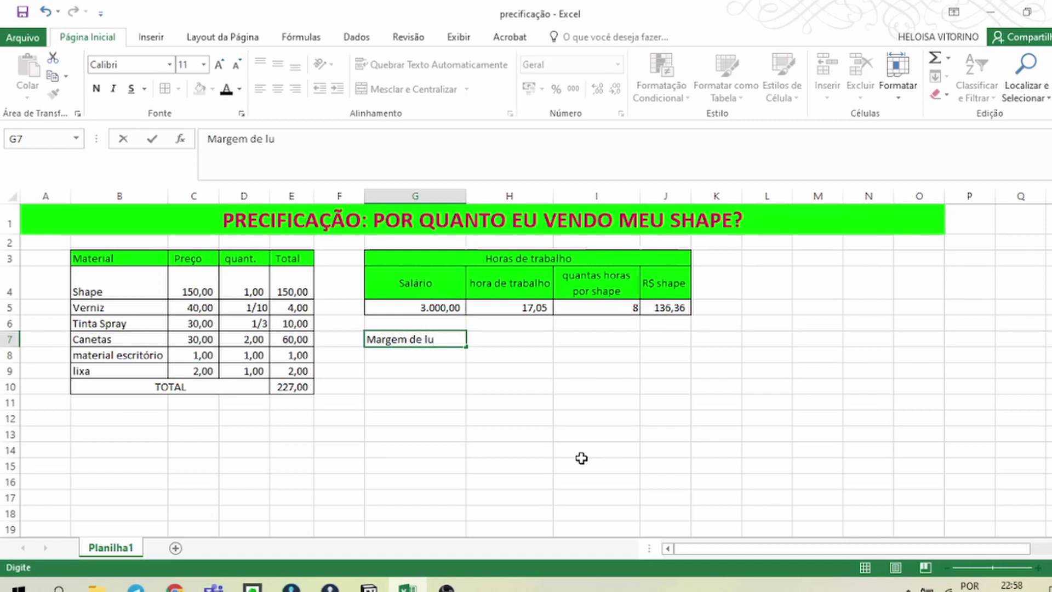
{"action": "type", "text": "cro"}
{"action": "key", "text": "Tab"}
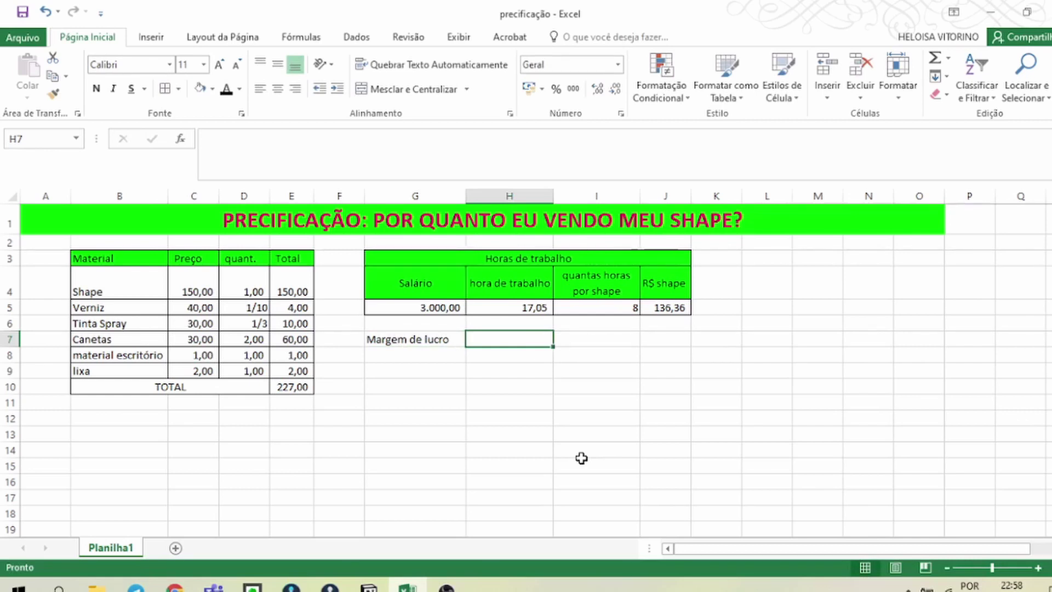
{"action": "type", "text": "60"}
{"action": "key", "text": "Return"}
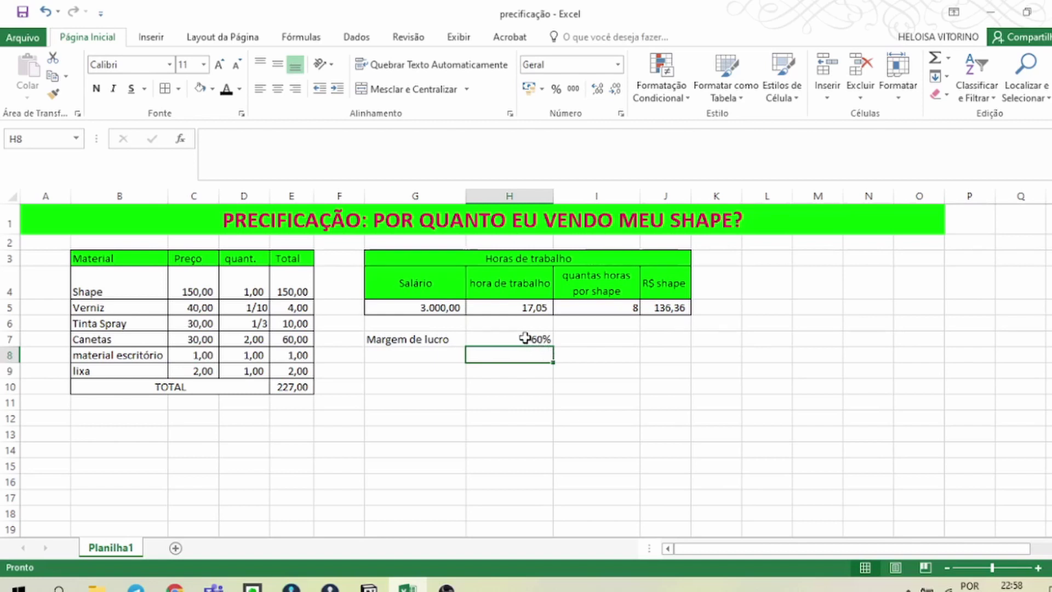
Move the profit margin entry down to row 10 and enter the label "Sub total shape" in G7
{"action": "left_click", "coordinate": [566, 337]}
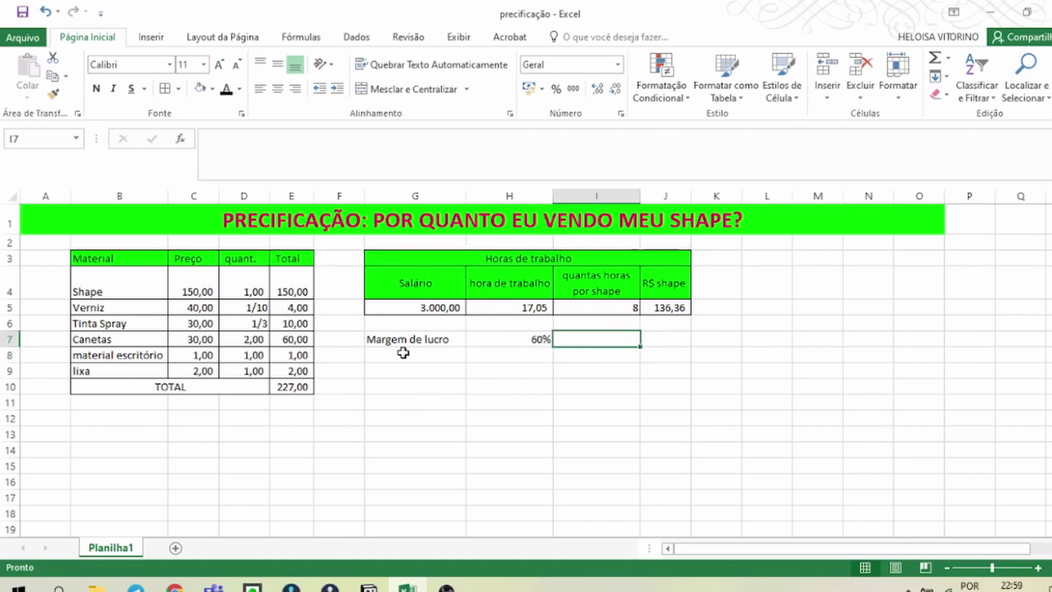
{"action": "left_click_drag", "start_coordinate": [404, 339], "coordinate": [617, 392]}
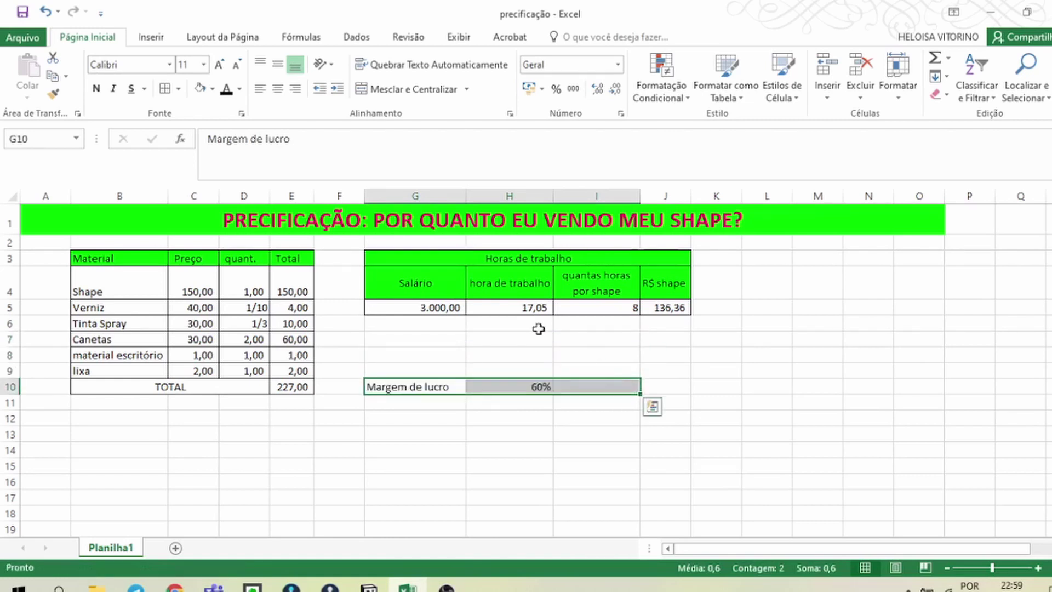
{"action": "left_click", "coordinate": [418, 340]}
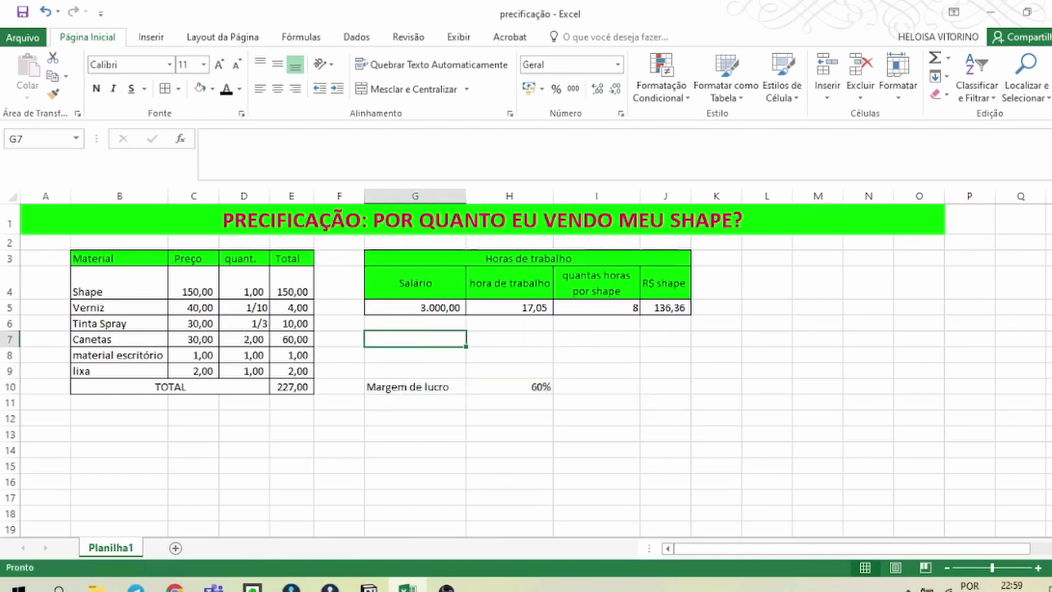
{"action": "type", "text": "Sub"}
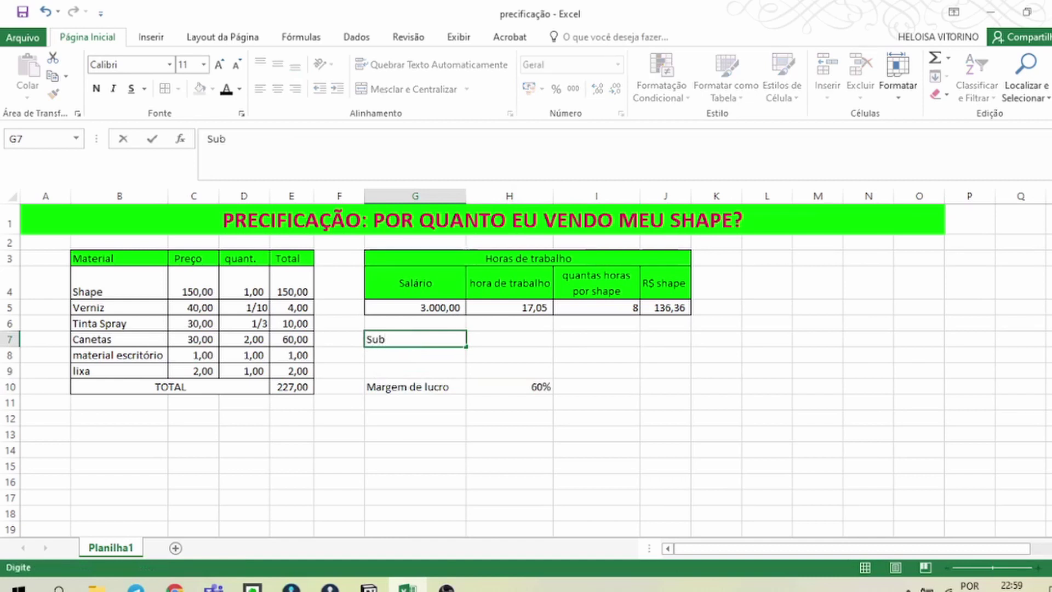
{"action": "type", "text": " total shape"}
{"action": "key", "text": "Tab"}
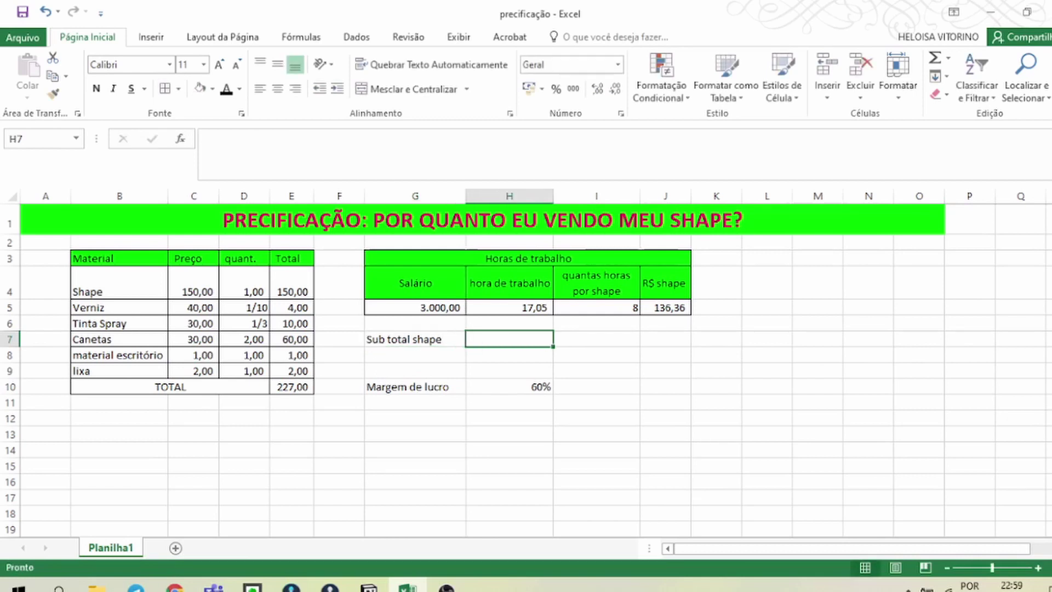
Calculate the subtotal in H7 by adding material and labour costs with the formula =E10+J5
{"action": "type", "text": "="}
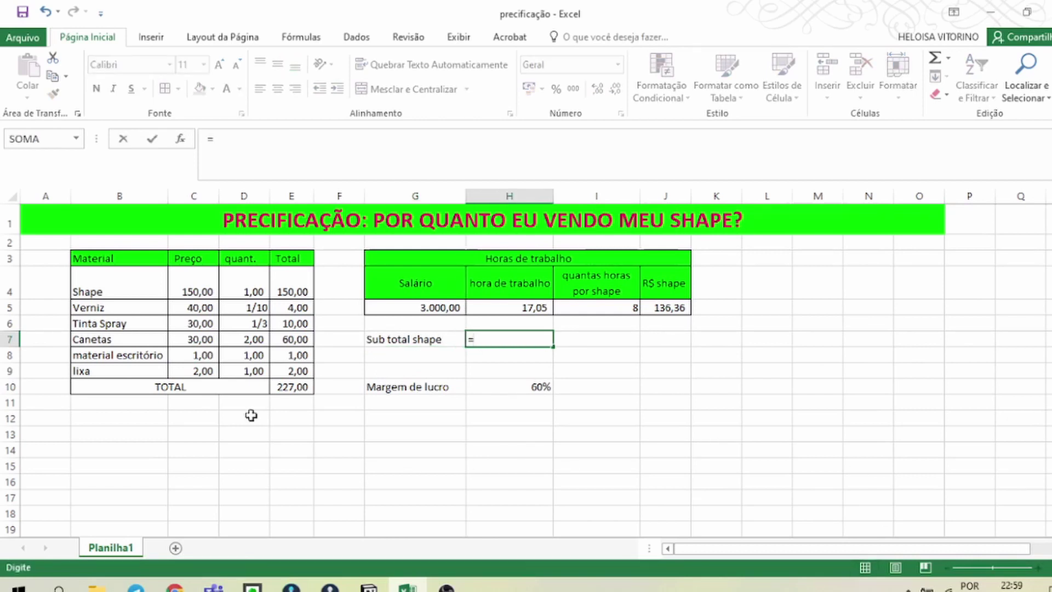
{"action": "left_click", "coordinate": [299, 388]}
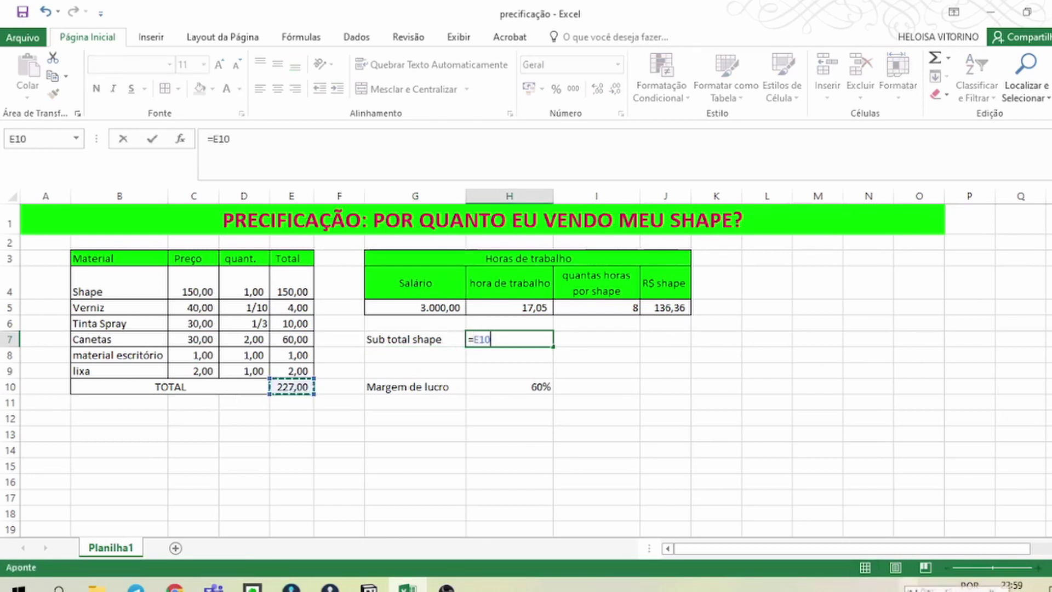
{"action": "type", "text": "+"}
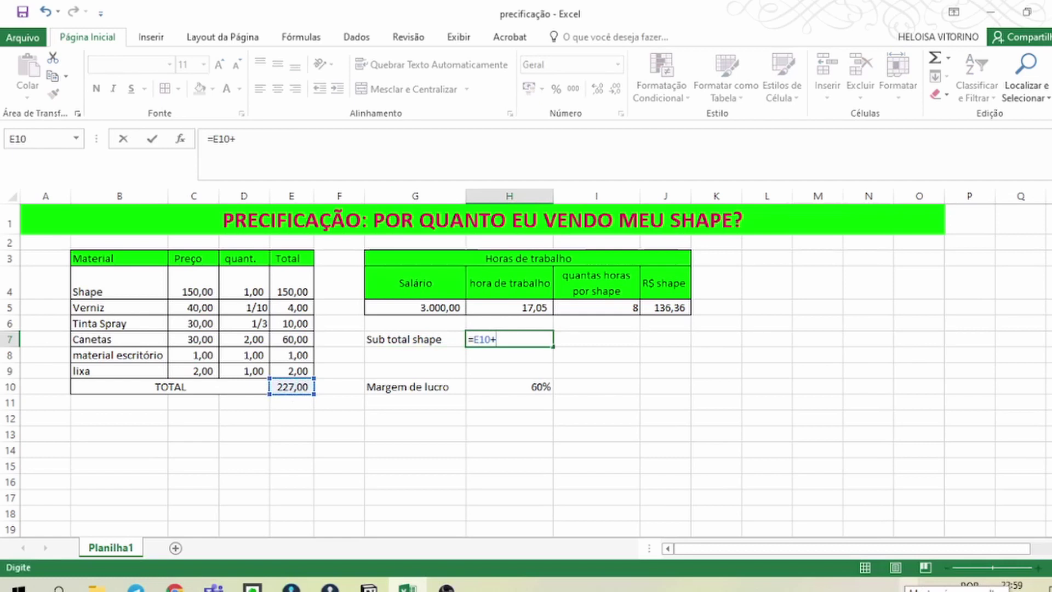
{"action": "left_click", "coordinate": [660, 307]}
{"action": "key", "text": "Return"}
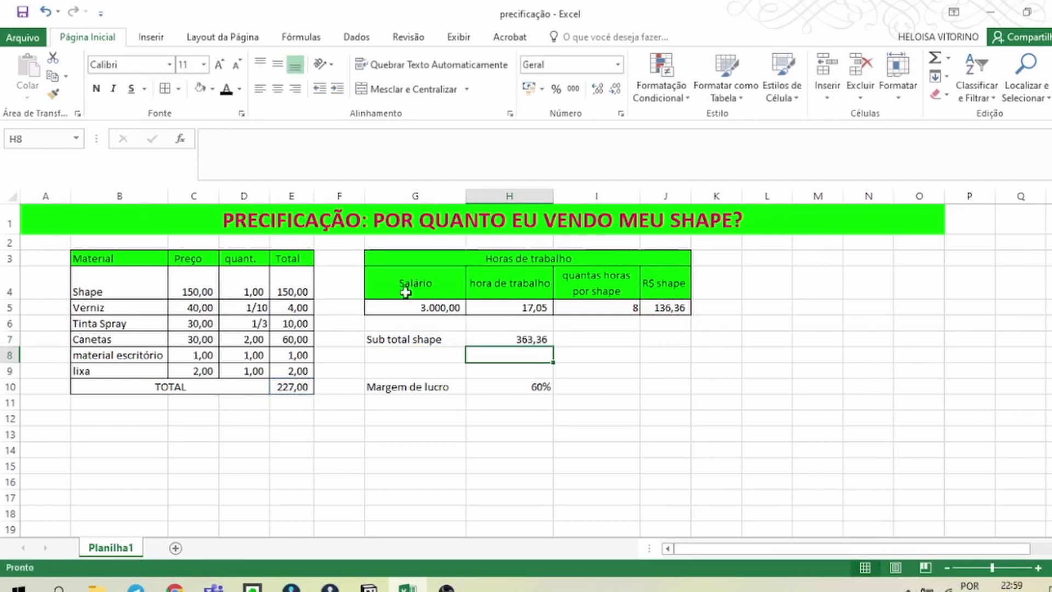
Apply borders to the subtotal label and value in G7:H7
{"action": "left_click", "coordinate": [487, 340]}
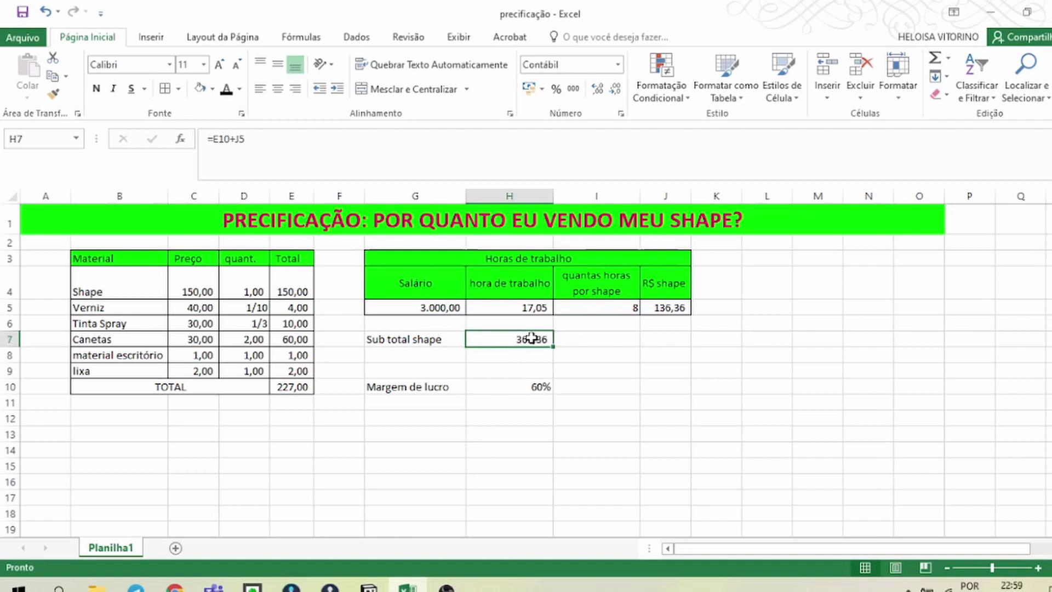
{"action": "left_click_drag", "start_coordinate": [432, 343], "coordinate": [495, 341]}
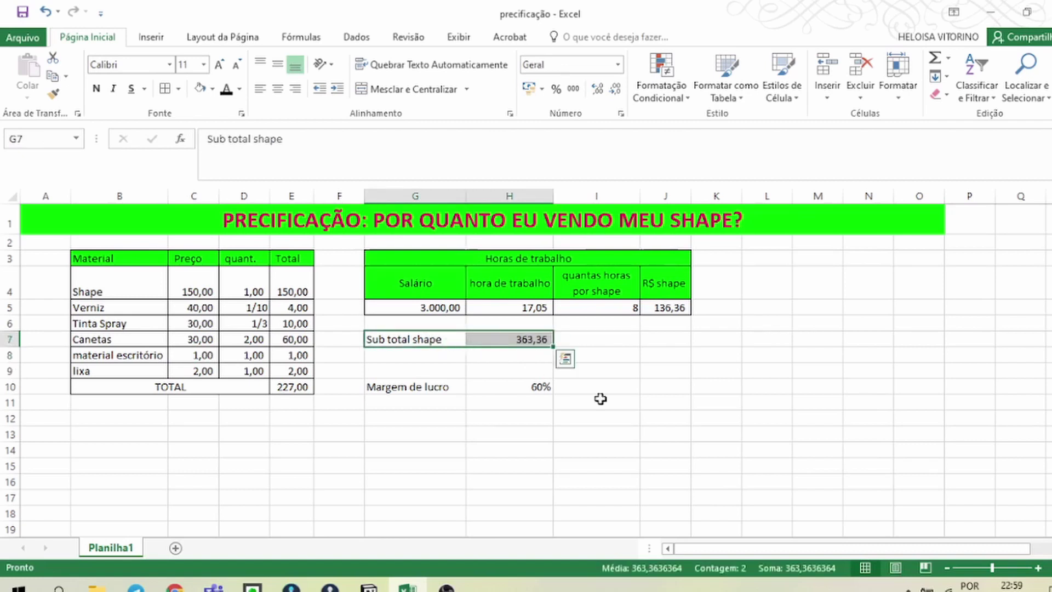
{"action": "left_click", "coordinate": [163, 90]}
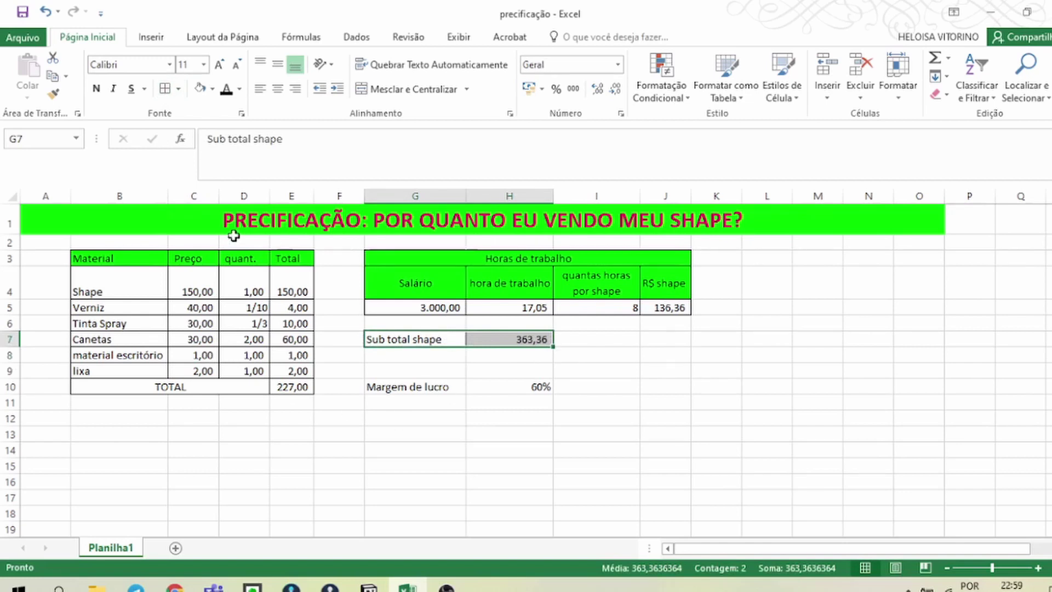
{"action": "left_click", "coordinate": [507, 356]}
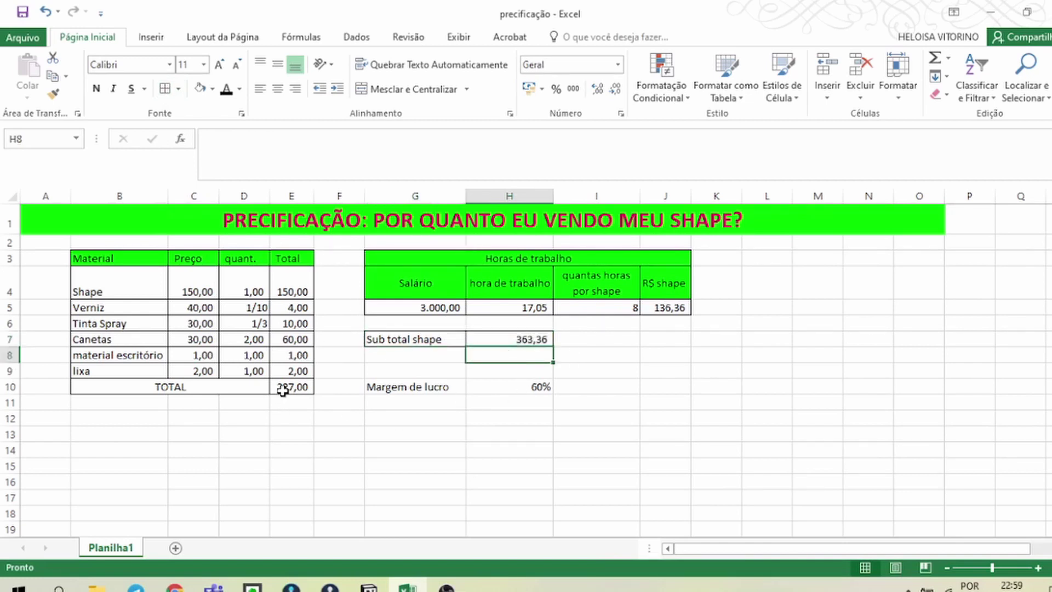
{"action": "left_click", "coordinate": [282, 389]}
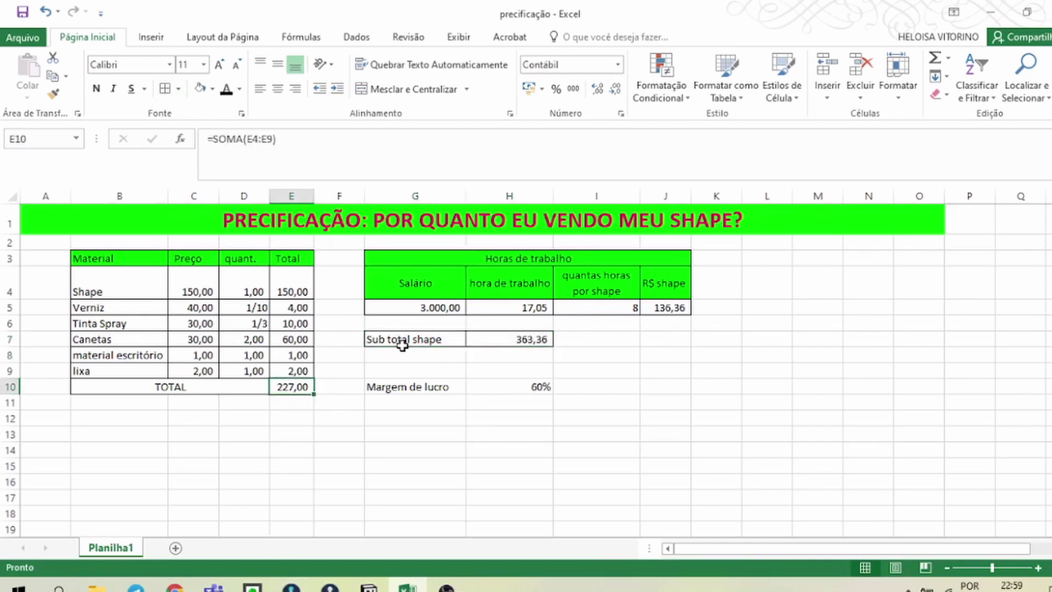
{"action": "left_click", "coordinate": [384, 339]}
{"action": "left_click_drag", "start_coordinate": [384, 339], "coordinate": [491, 339]}
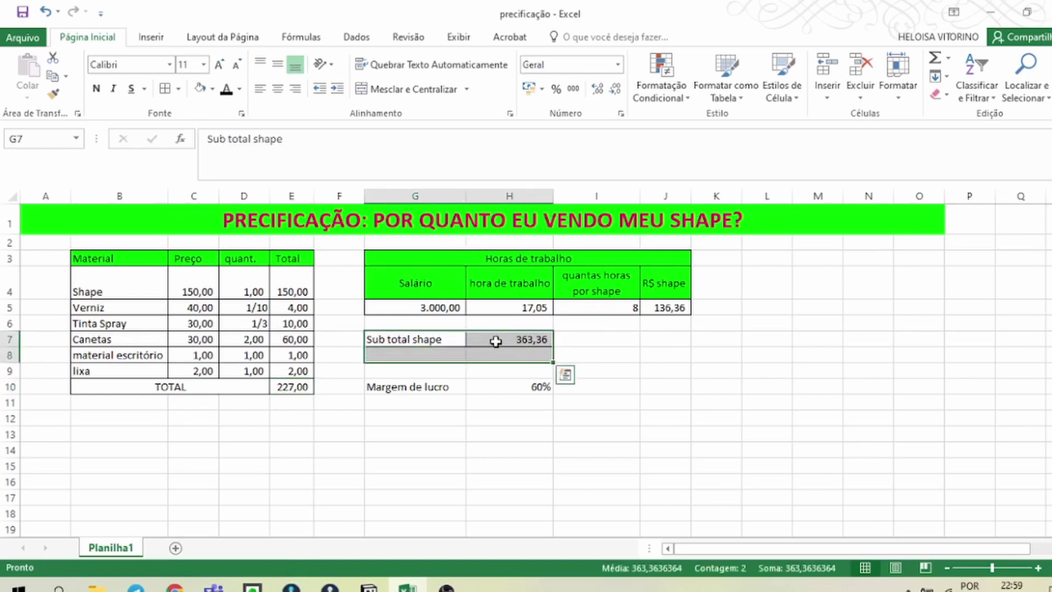
{"action": "left_click", "coordinate": [495, 339]}
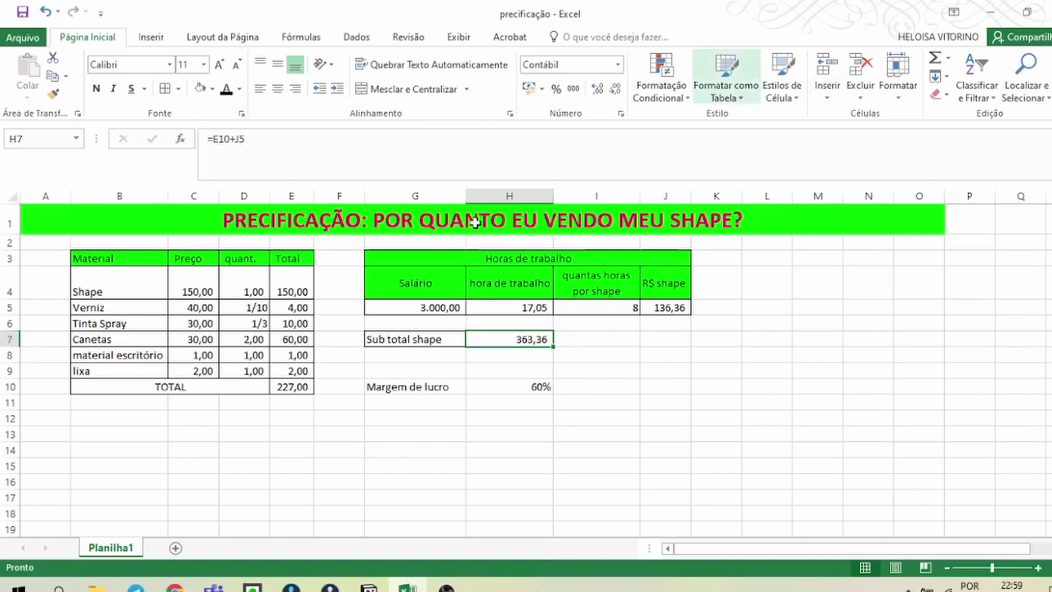
Move the "Margem de lucro" label and its percentage to G8:H8, directly below the subtotal, with borders
{"action": "left_click_drag", "start_coordinate": [415, 389], "coordinate": [487, 388]}
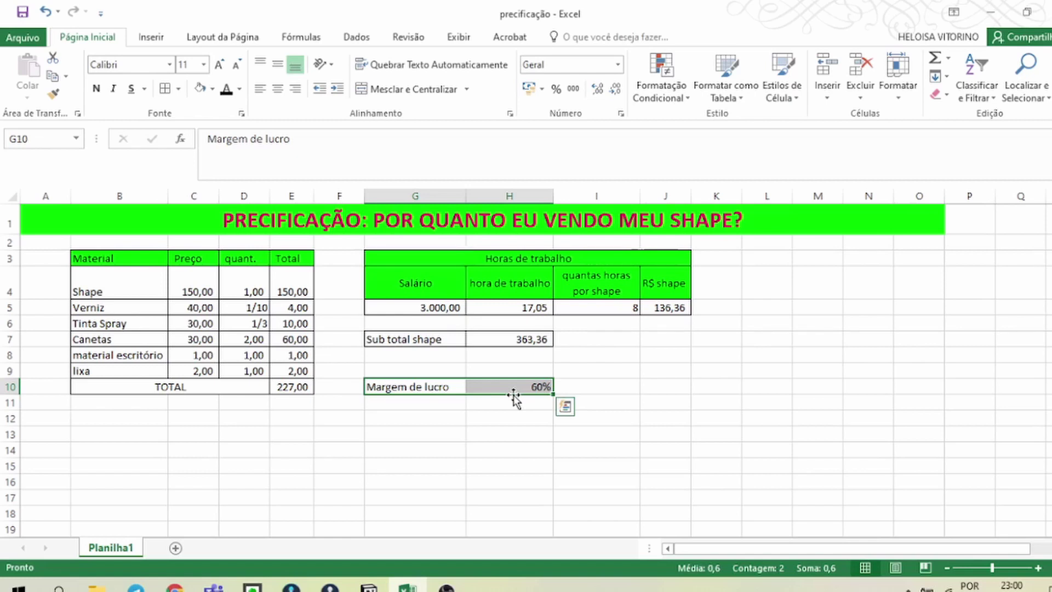
{"action": "left_click_drag", "start_coordinate": [513, 399], "coordinate": [484, 355]}
{"action": "left_click", "coordinate": [485, 403]}
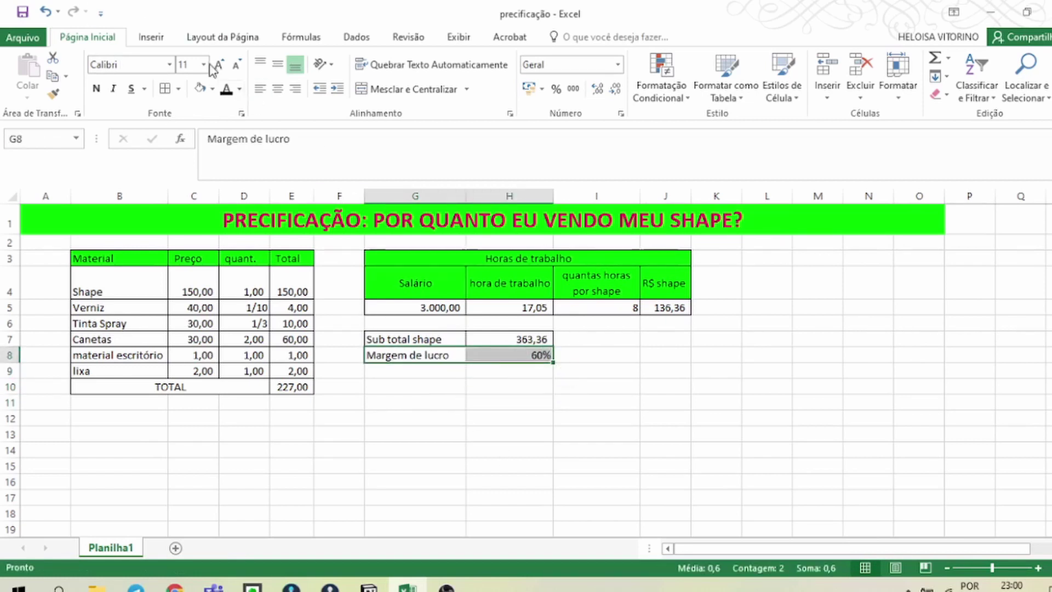
{"action": "left_click", "coordinate": [518, 374]}
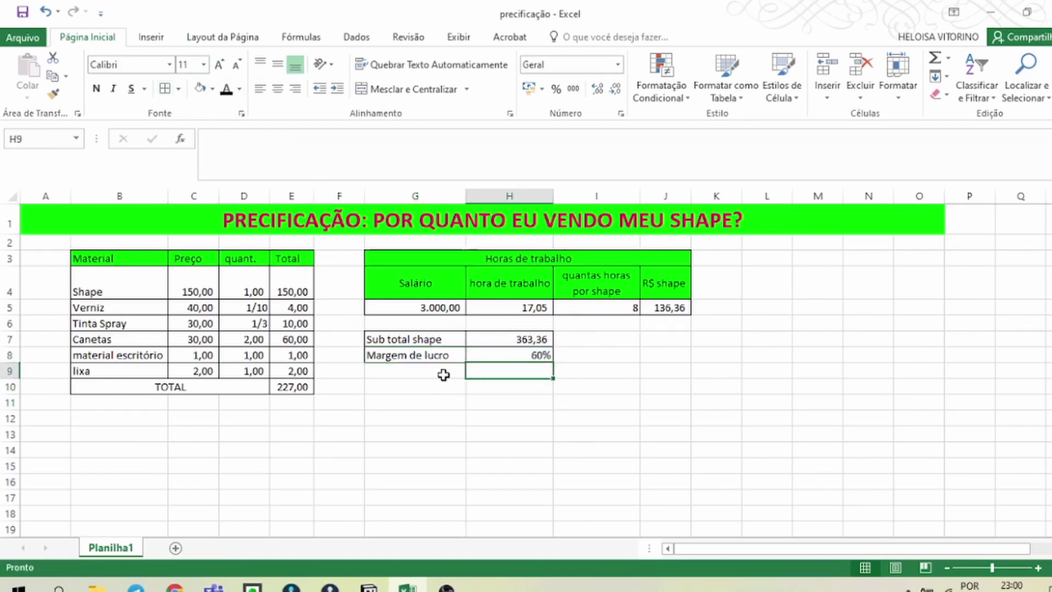
Enter the label "Total:" in G9 and make cells G9:H9 bold
{"action": "left_click", "coordinate": [438, 372]}
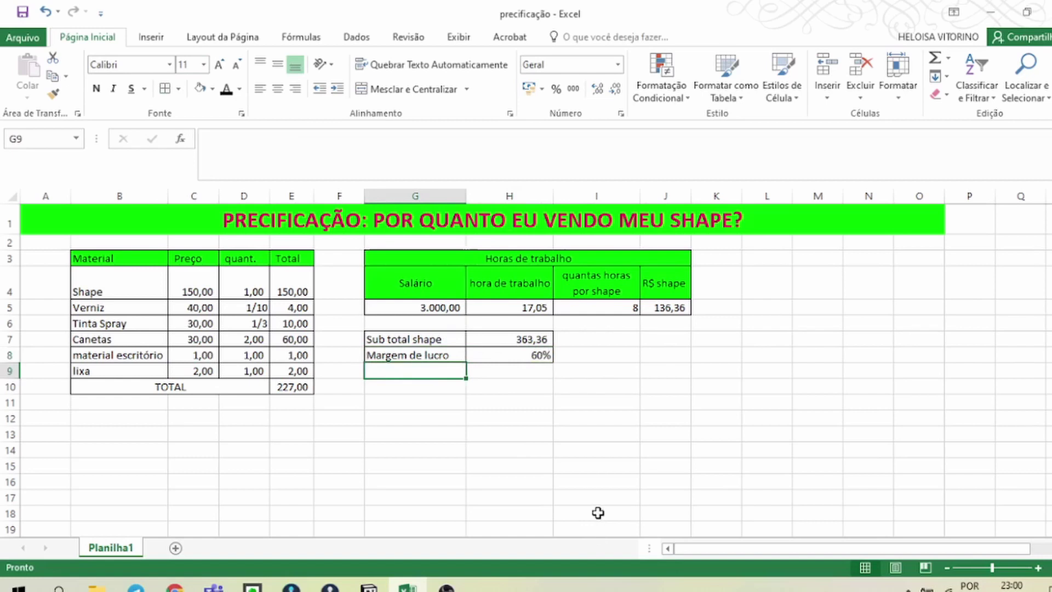
{"action": "type", "text": "Tota"}
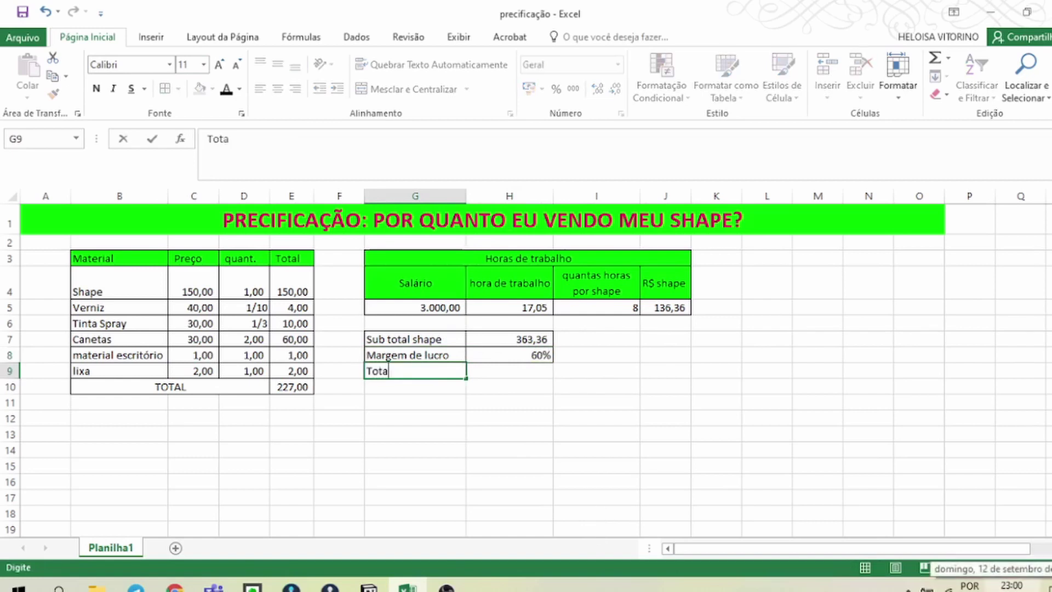
{"action": "type", "text": "l:"}
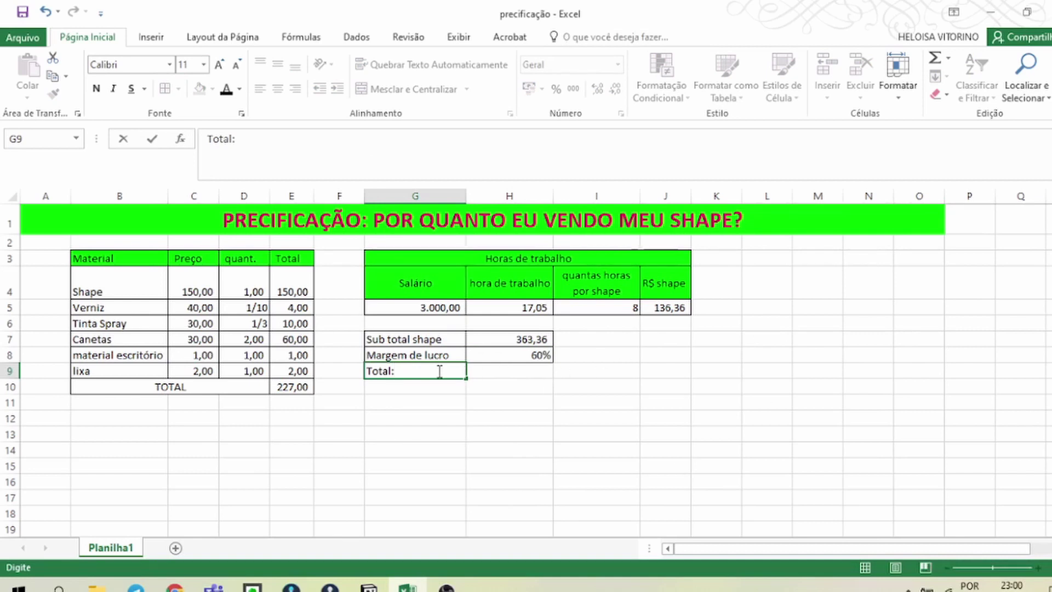
{"action": "left_click", "coordinate": [462, 403]}
{"action": "left_click_drag", "start_coordinate": [441, 371], "coordinate": [507, 370]}
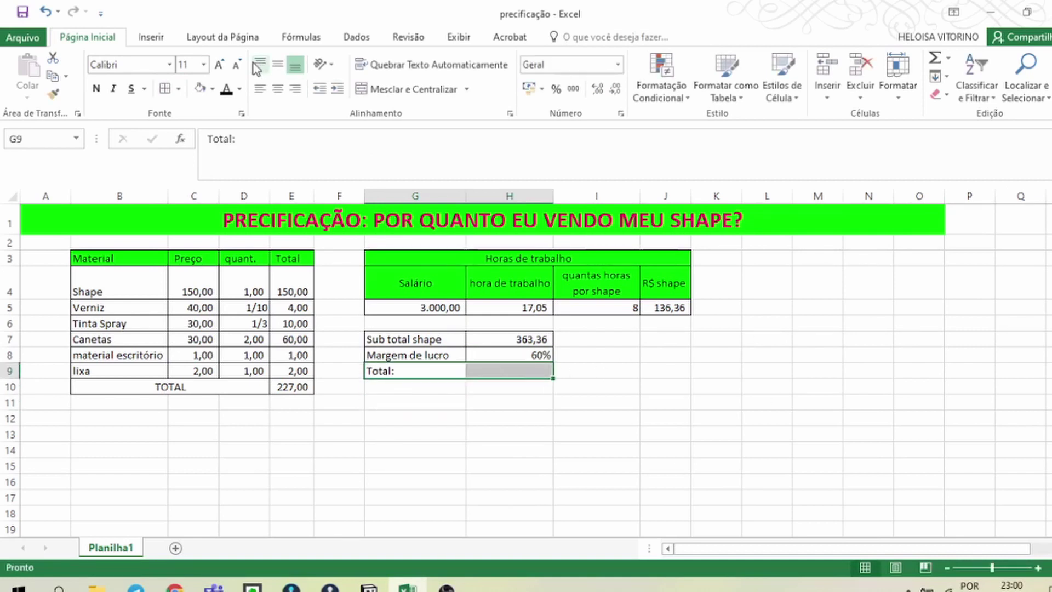
{"action": "left_click", "coordinate": [98, 90]}
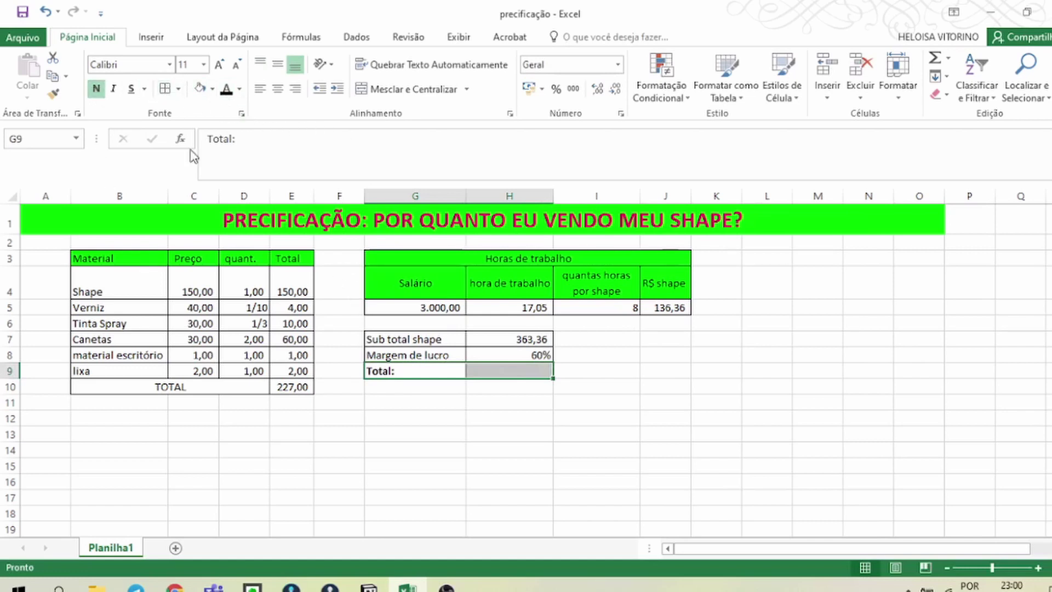
{"action": "left_click", "coordinate": [524, 370]}
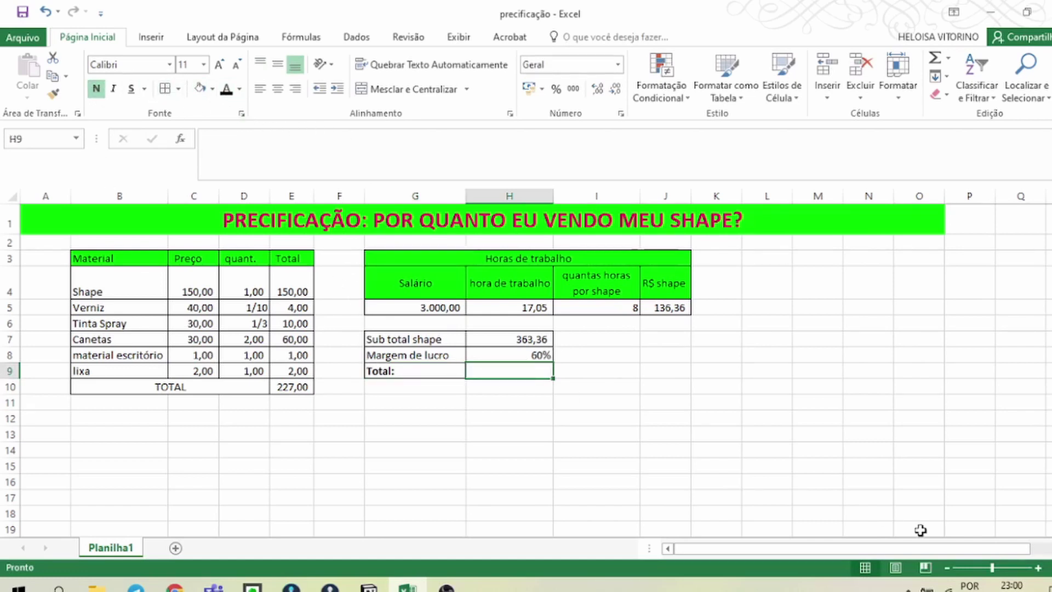
Calculate the selling price in H9 by adding the profit margin to the subtotal with the formula =H7+(H7*H8)
{"action": "type", "text": "="}
{"action": "left_click", "coordinate": [501, 339]}
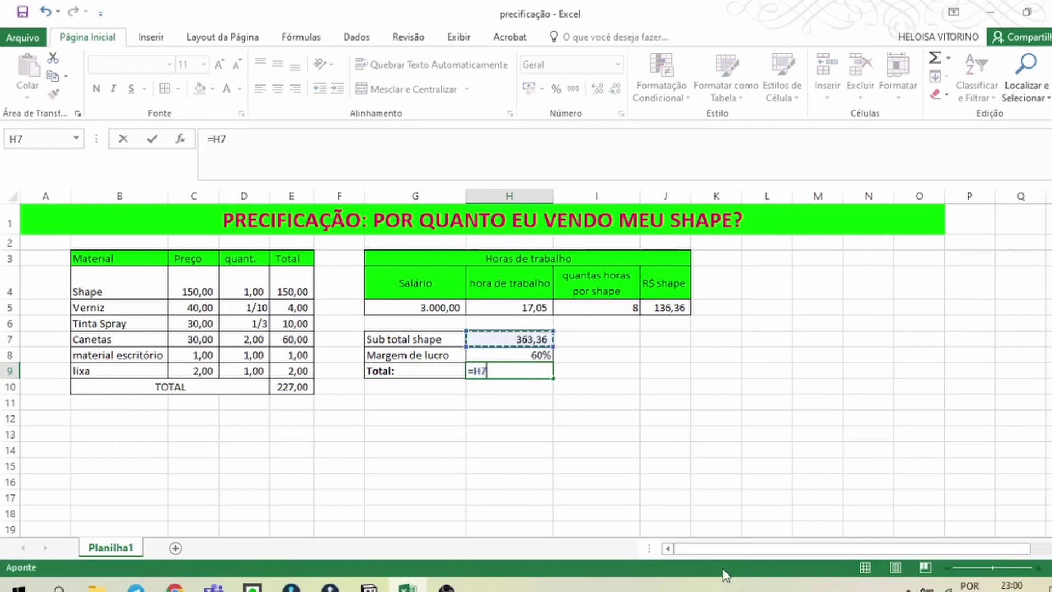
{"action": "type", "text": "*("}
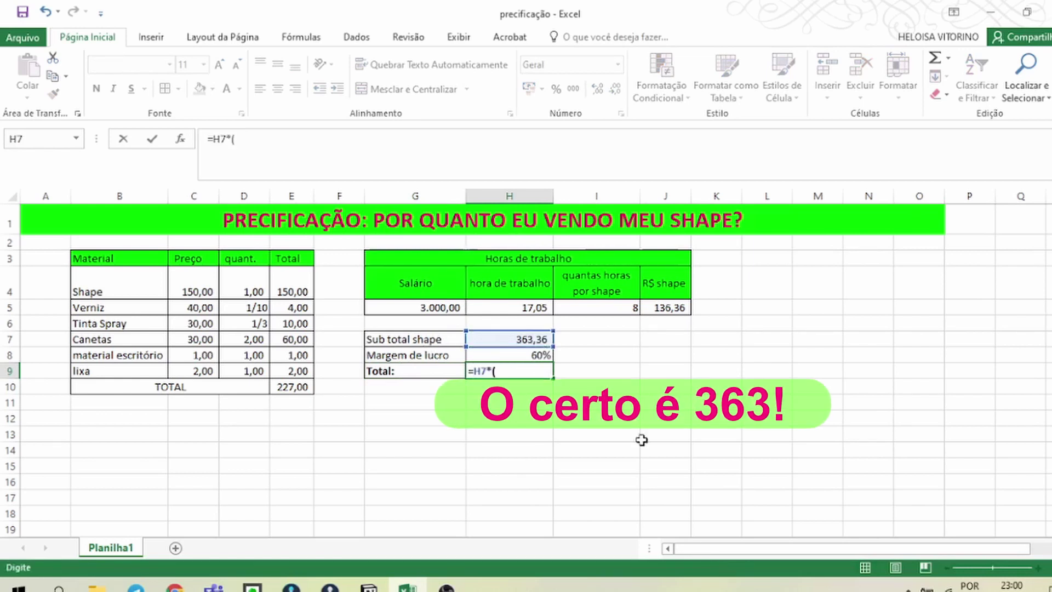
{"action": "left_click", "coordinate": [515, 341]}
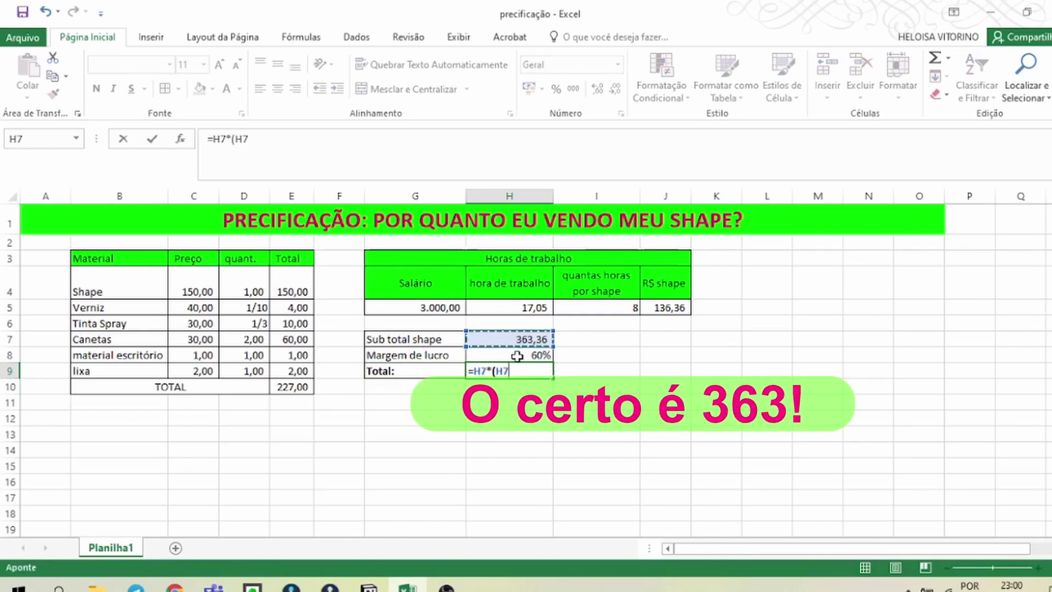
{"action": "left_click", "coordinate": [493, 372]}
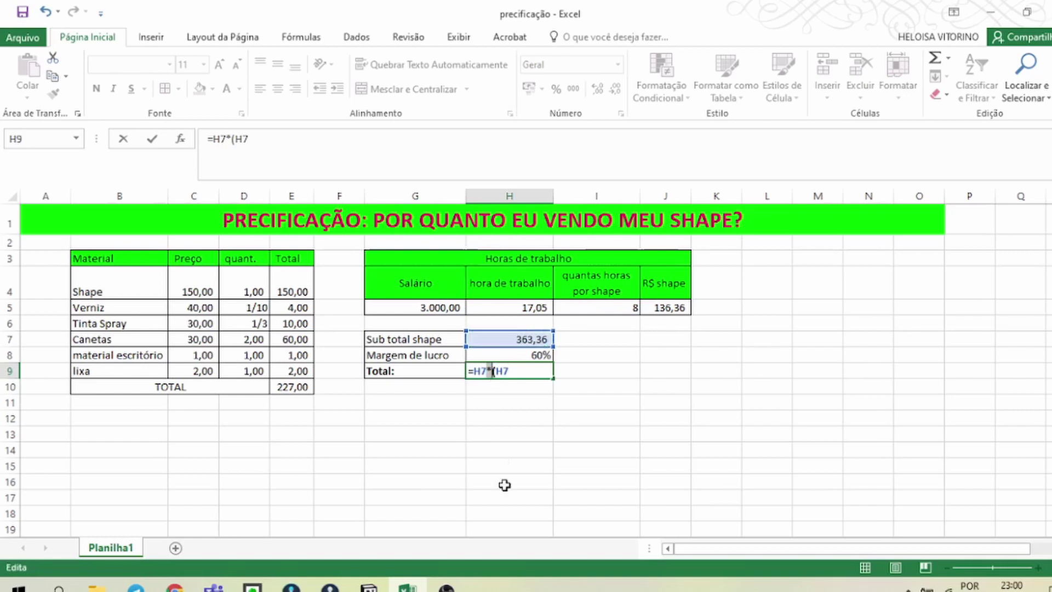
{"action": "type", "text": "+(H7"}
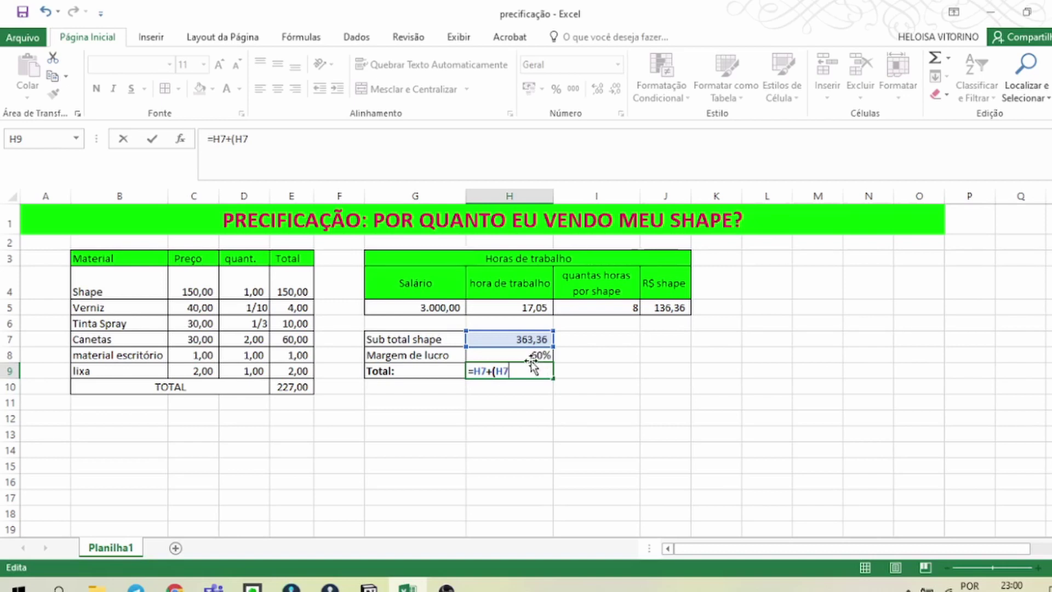
{"action": "type", "text": "*"}
{"action": "left_click", "coordinate": [529, 355]}
{"action": "type", "text": ")"}
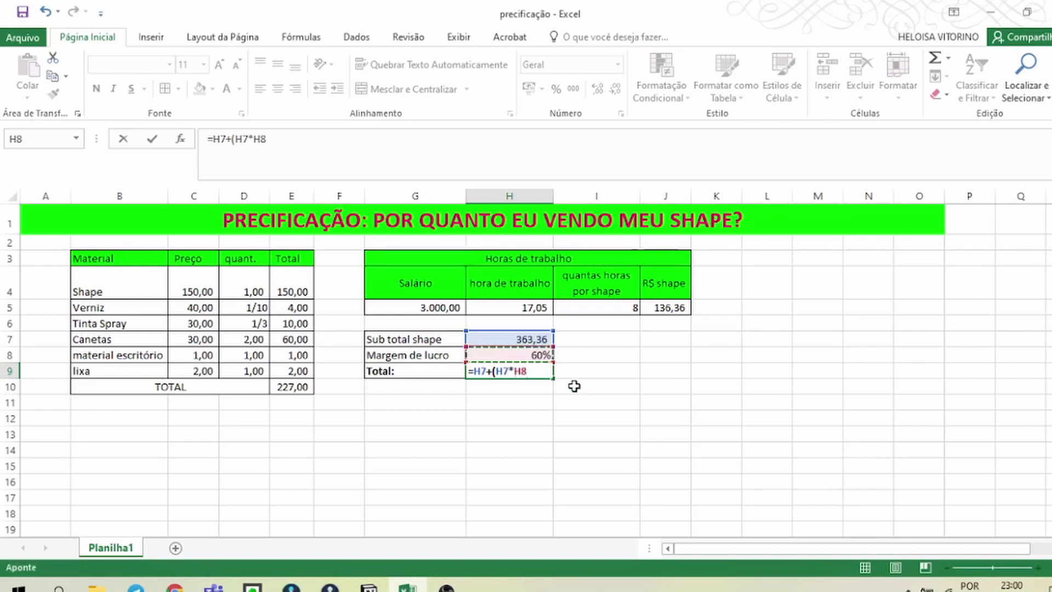
{"action": "key", "text": "Return"}
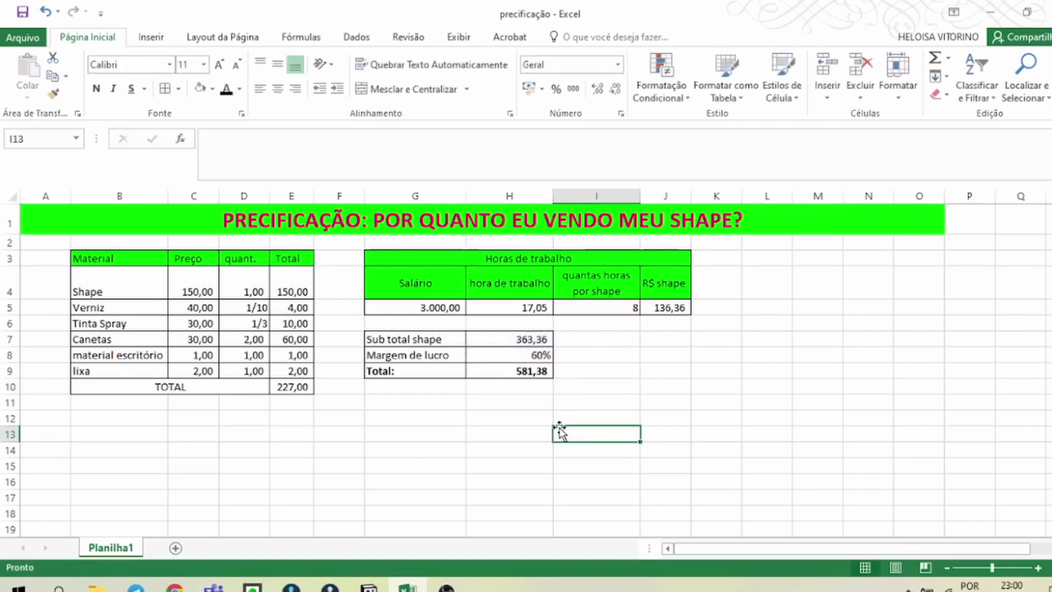
{"action": "left_click", "coordinate": [534, 370]}
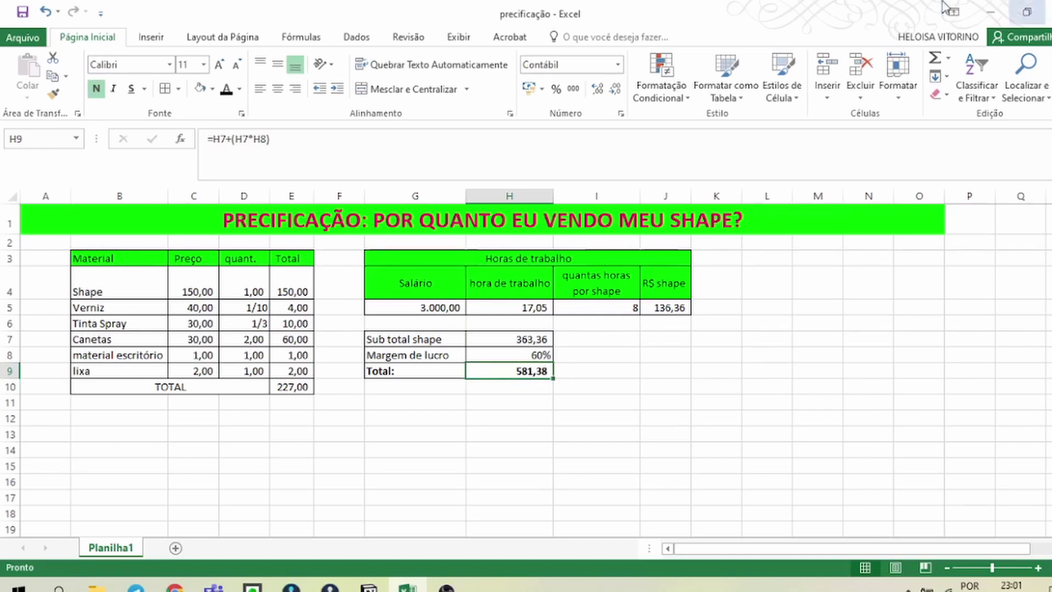
Set the salary in G5 to 2000 to test its effect on the selling price
{"action": "left_click", "coordinate": [441, 302]}
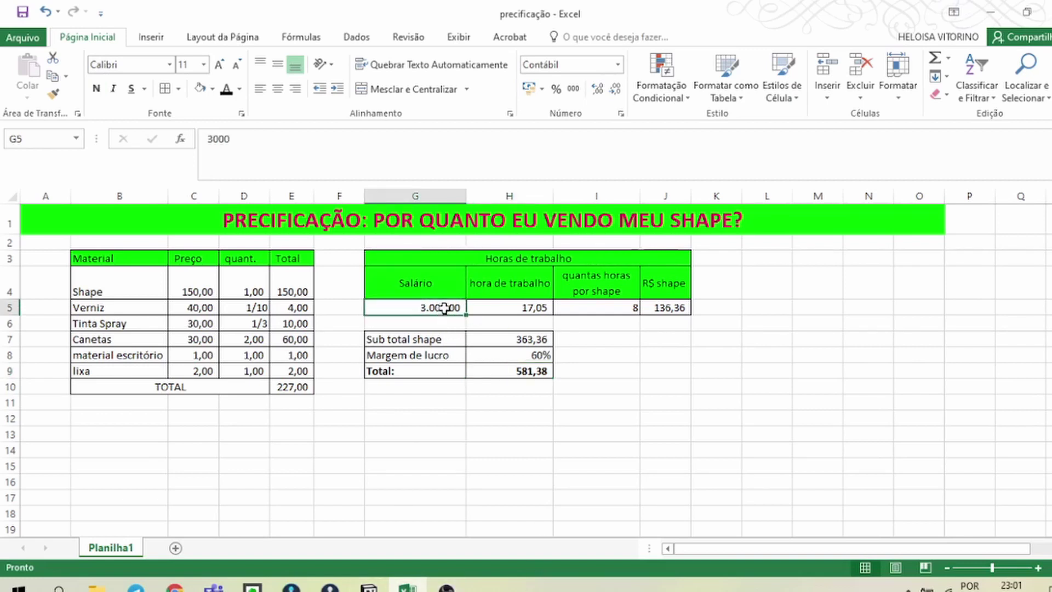
{"action": "left_click", "coordinate": [589, 305]}
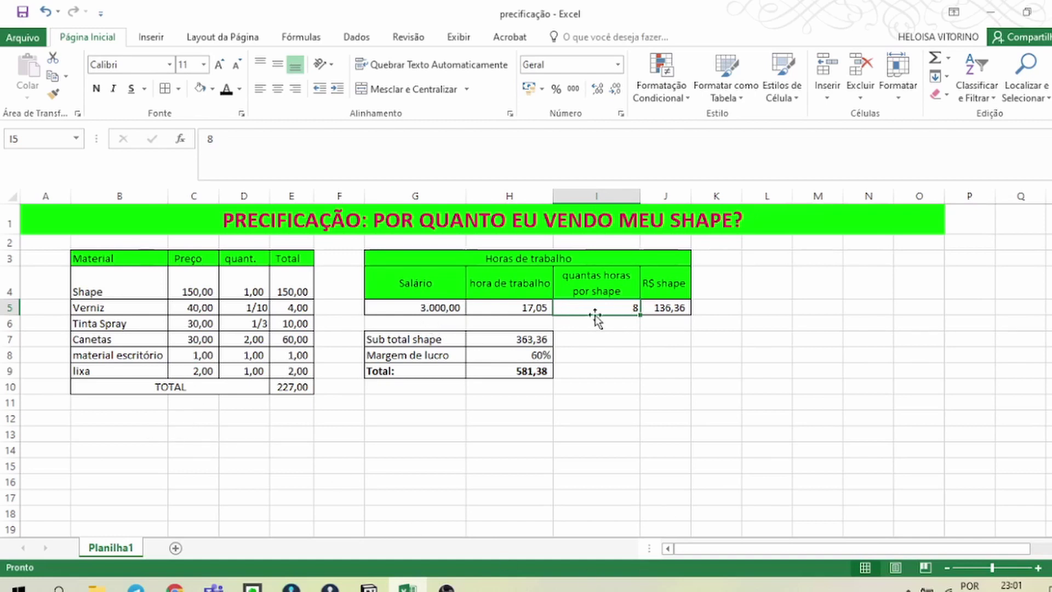
{"action": "left_click", "coordinate": [431, 307]}
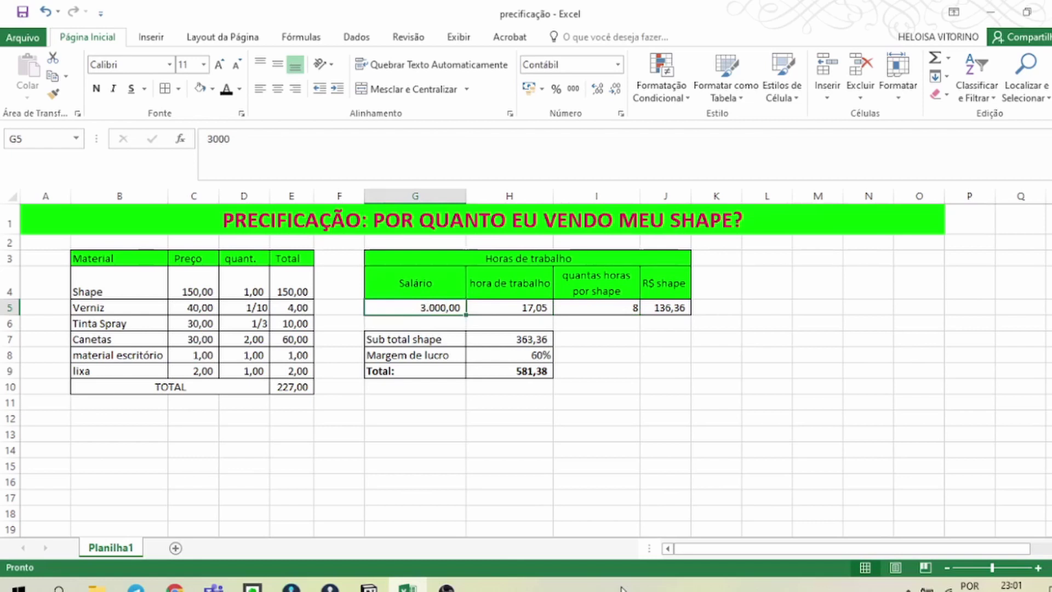
{"action": "type", "text": "2"}
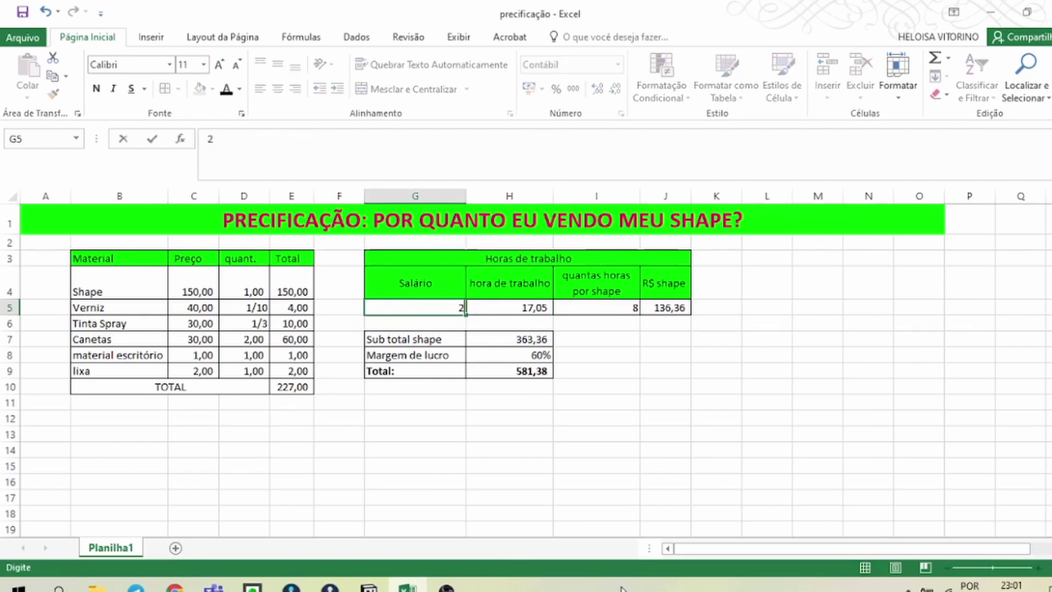
{"action": "type", "text": "000"}
{"action": "key", "text": "Return"}
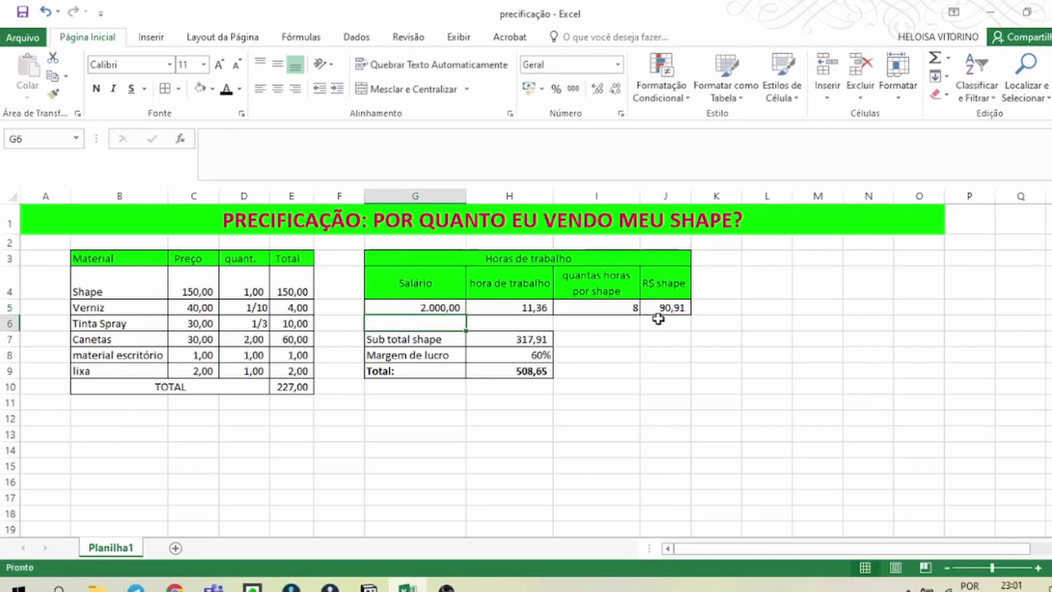
Set the hours per shape in I5 to 14 and check the total in H9
{"action": "left_click", "coordinate": [624, 308]}
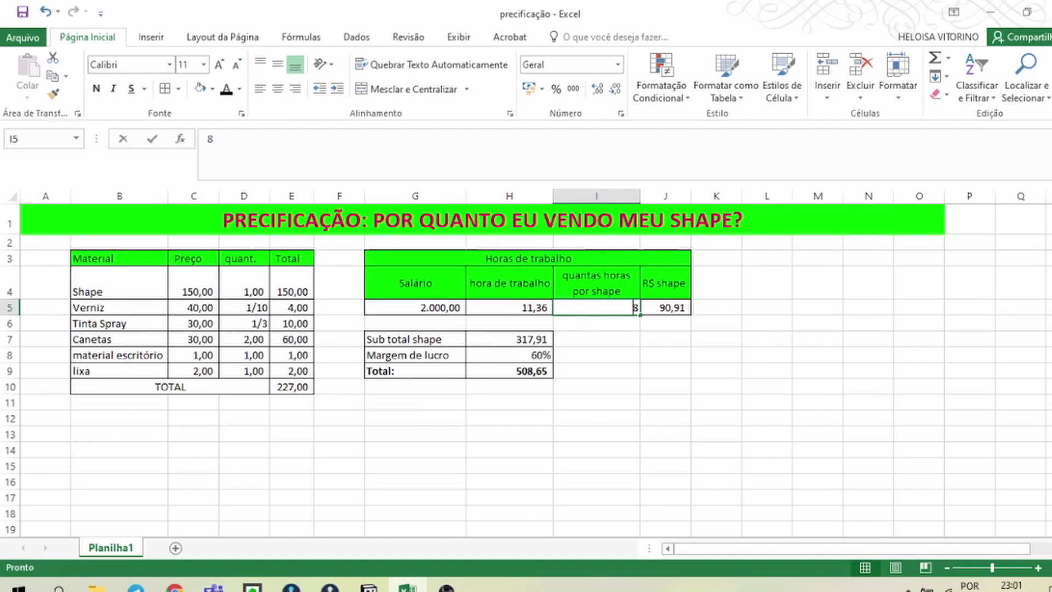
{"action": "type", "text": "12"}
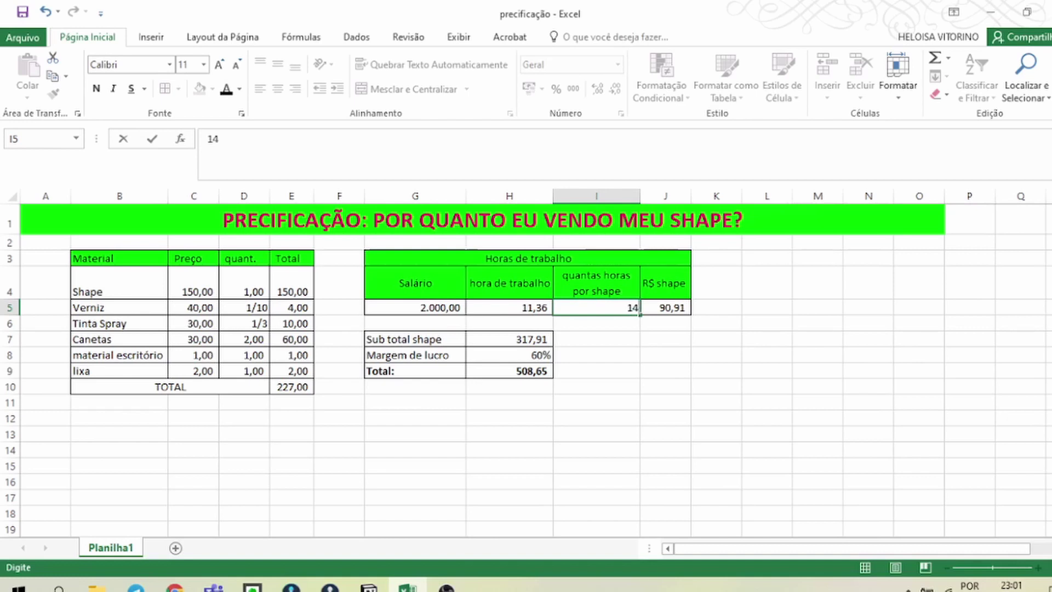
{"action": "key", "text": "Return"}
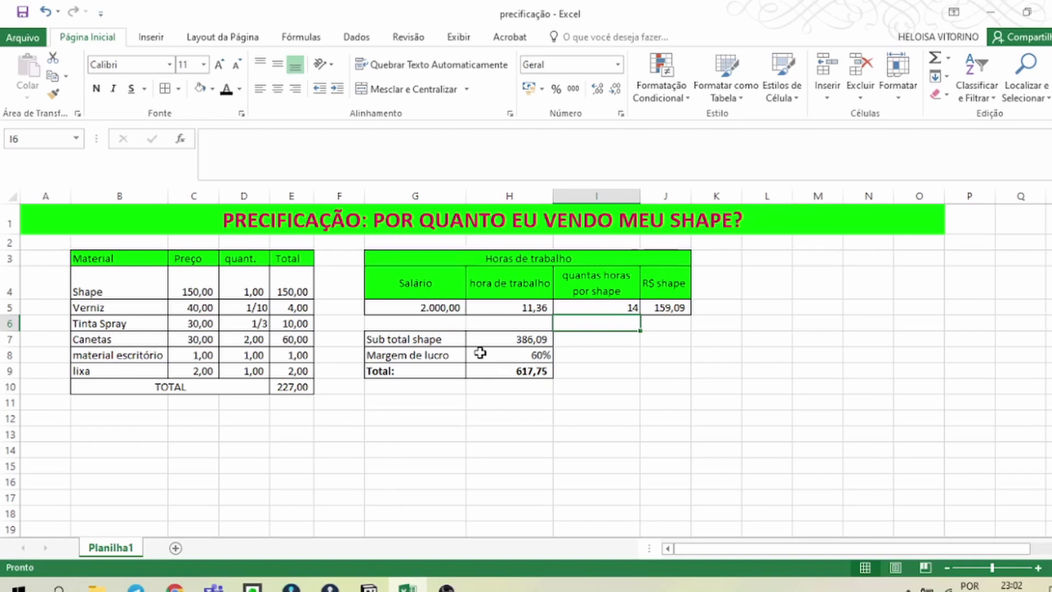
{"action": "left_click", "coordinate": [482, 370]}
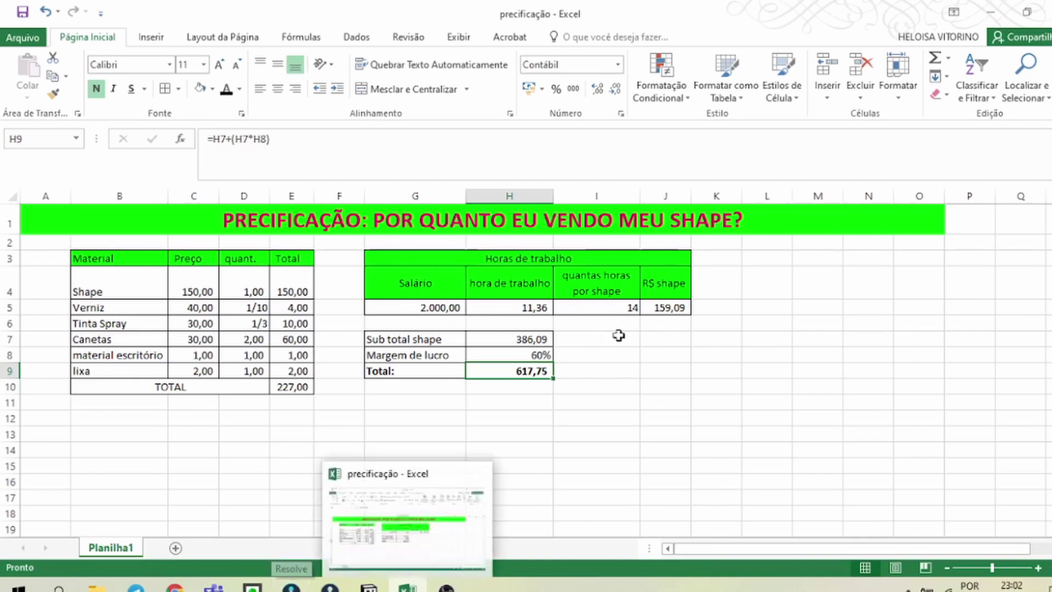
Set the salary in G5 to 6000
{"action": "left_click", "coordinate": [413, 316]}
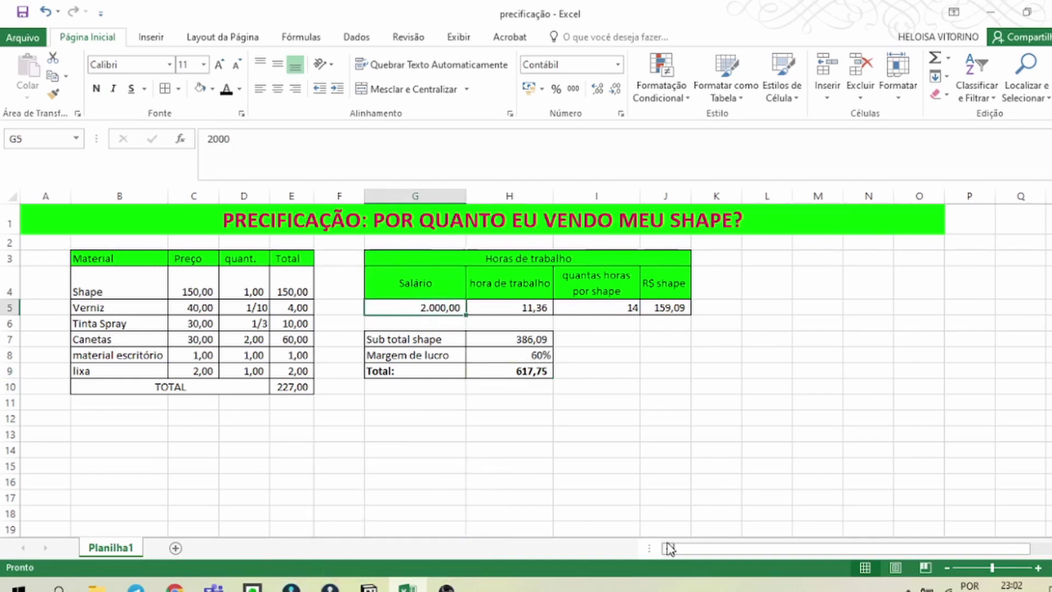
{"action": "type", "text": "5"}
{"action": "key", "text": "BackSpace"}
{"action": "type", "text": "6"}
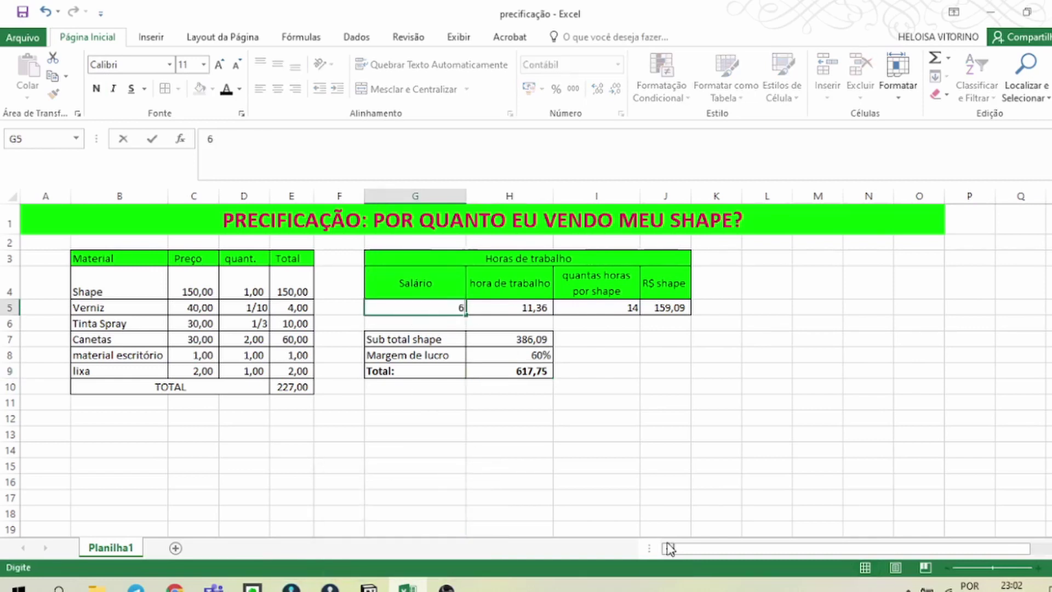
{"action": "type", "text": "000"}
{"action": "key", "text": "Return"}
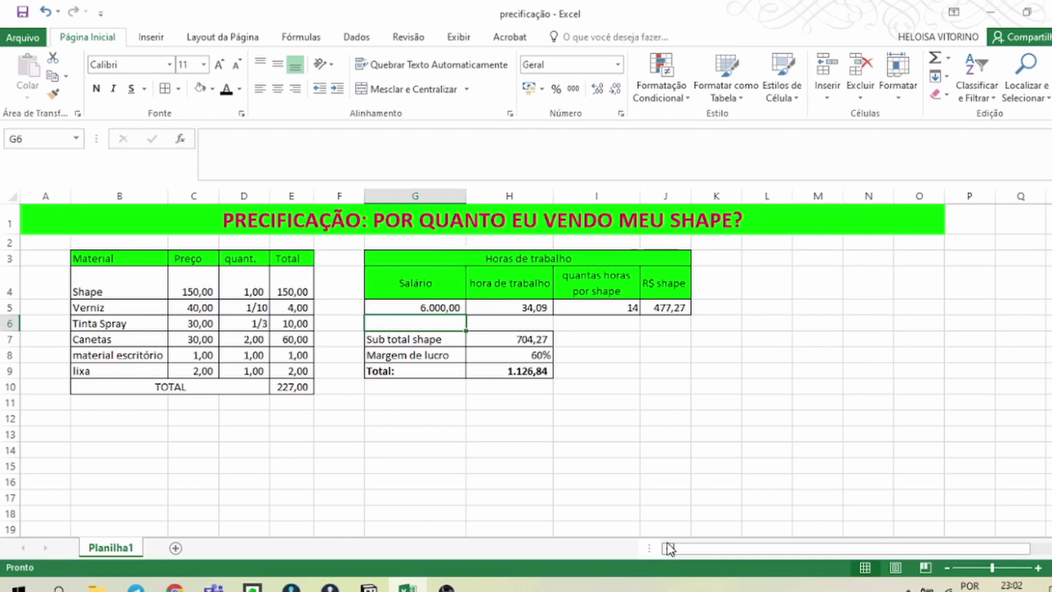
Set the hours per shape in I5 to 8
{"action": "left_click", "coordinate": [615, 306]}
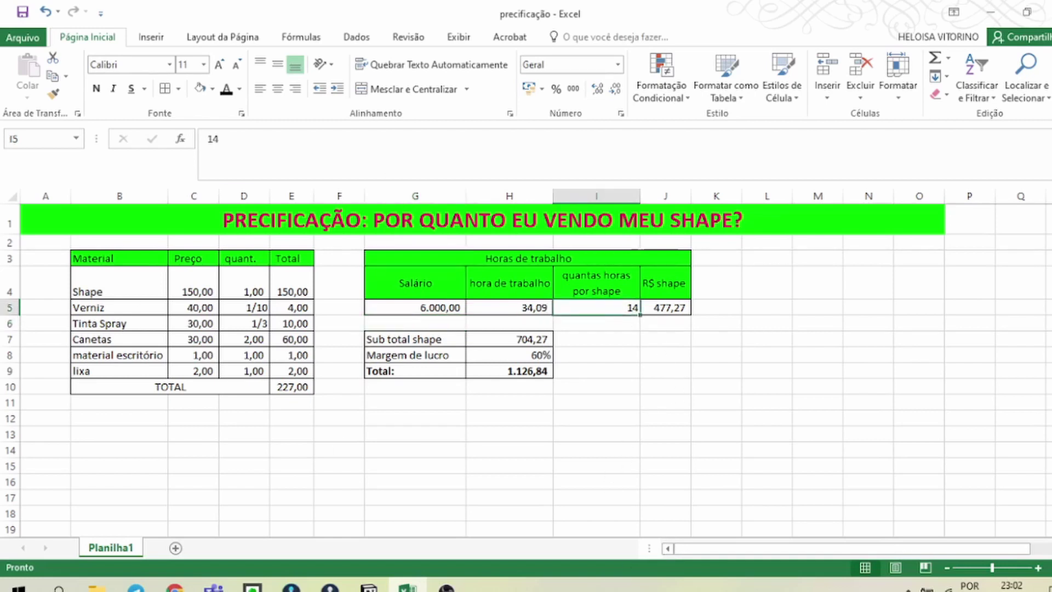
{"action": "type", "text": "8"}
{"action": "key", "text": "Return"}
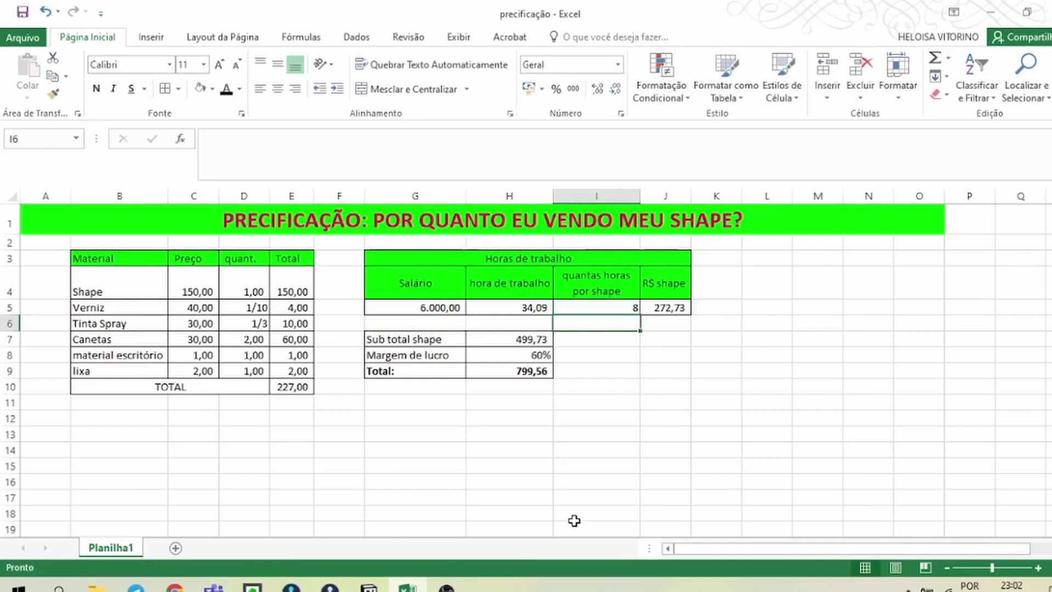
Enter the labels "Custo Fixo", "Custo Variável" and "Impostos" in cells G11 to G13, below the total
{"action": "left_click", "coordinate": [382, 408]}
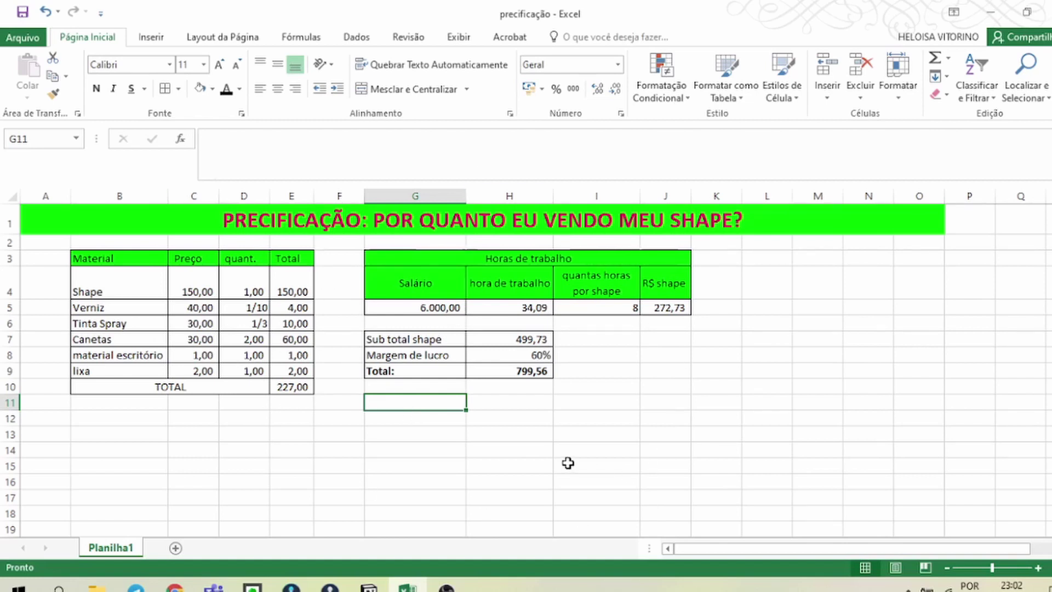
{"action": "type", "text": "C"}
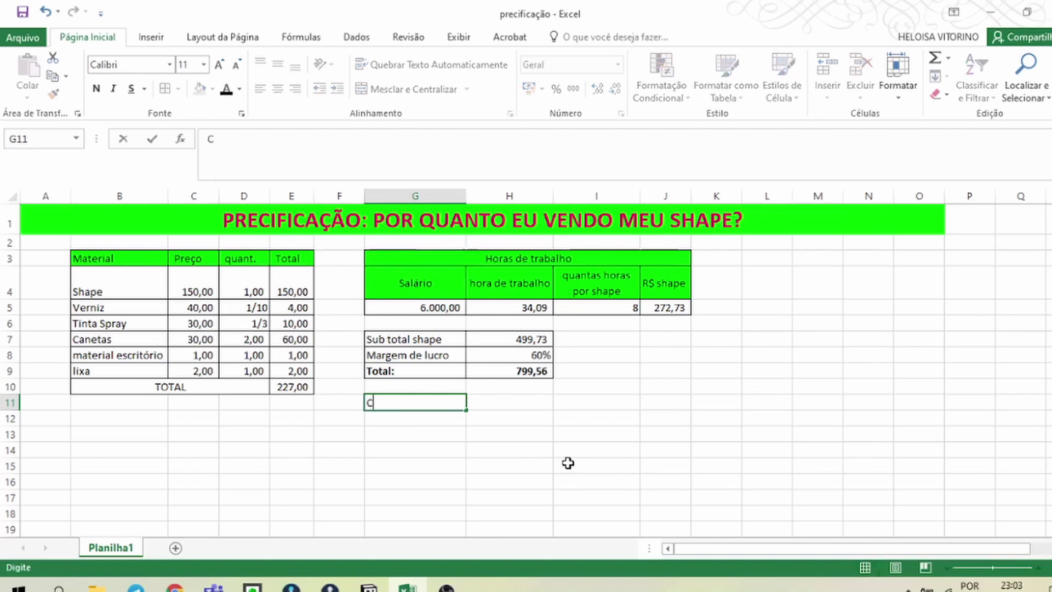
{"action": "type", "text": "usto Fixo"}
{"action": "key", "text": "Return"}
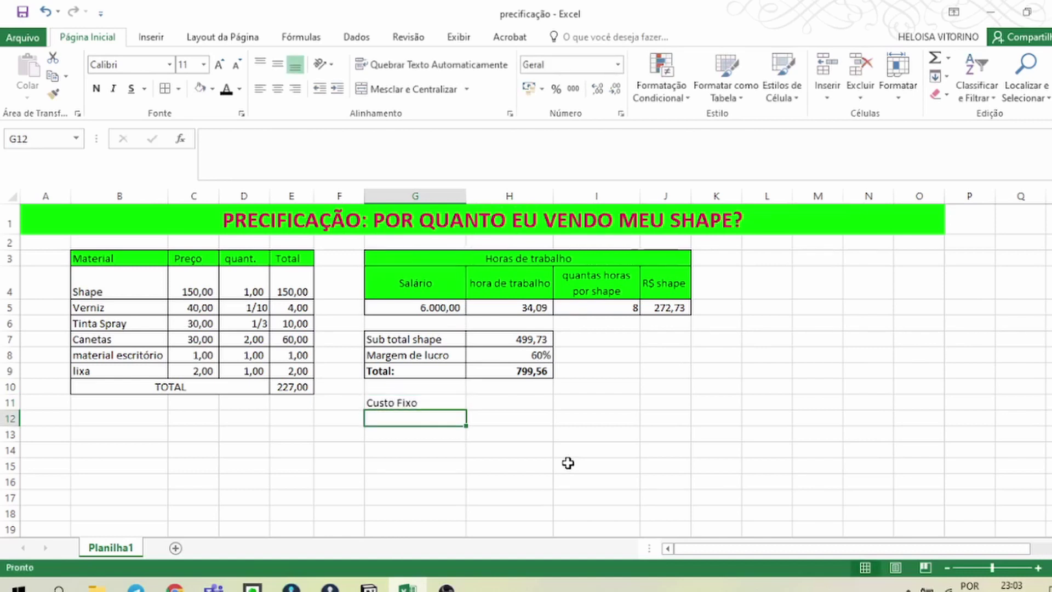
{"action": "type", "text": "Custo "}
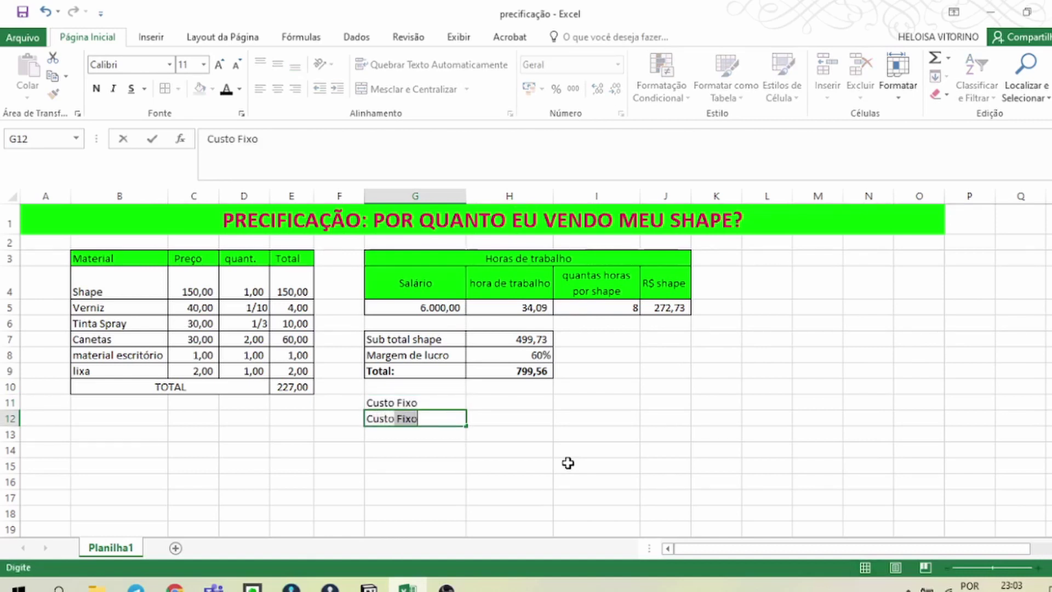
{"action": "type", "text": "Variáve"}
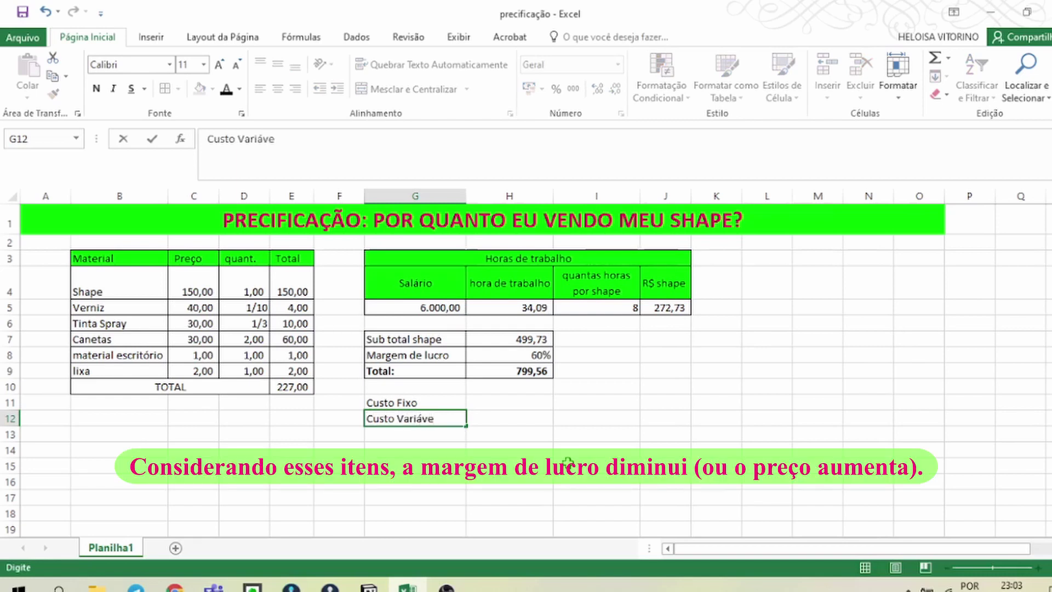
{"action": "type", "text": "l"}
{"action": "key", "text": "Return"}
{"action": "type", "text": "Impostos"}
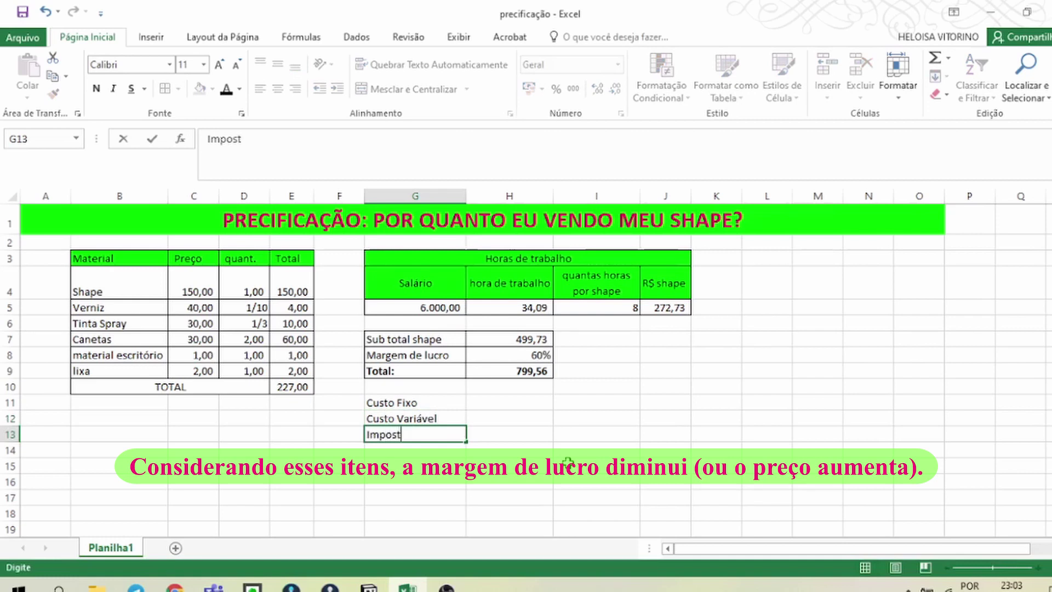
{"action": "key", "text": "Return"}
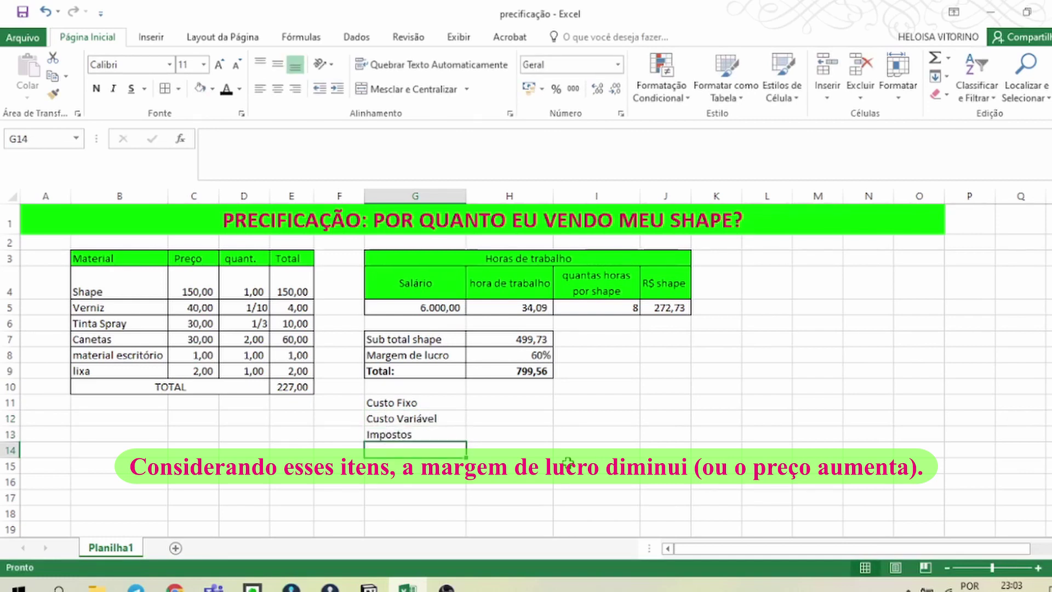